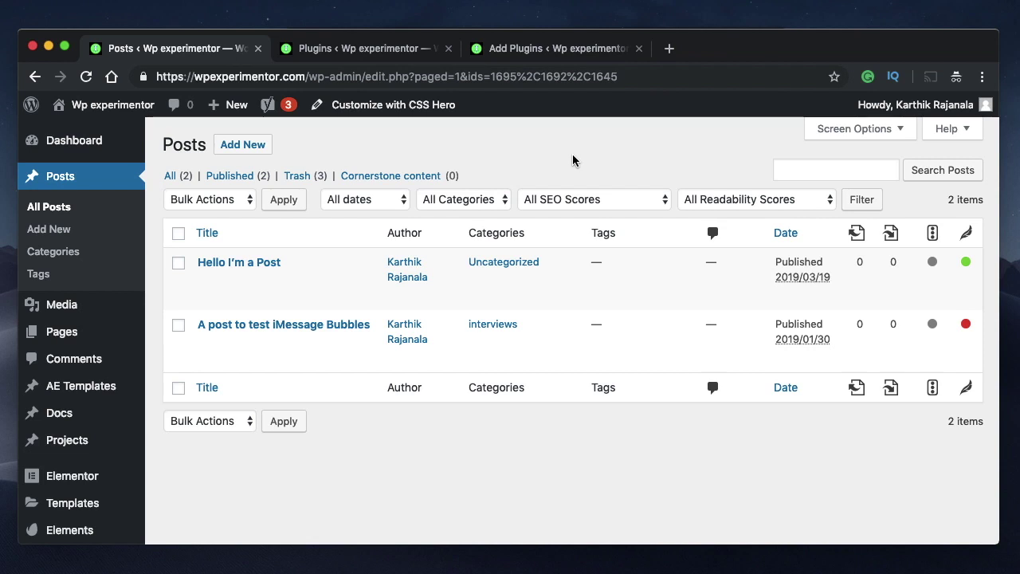
- Search the WordPress plugin directory for "classic editor"
left_click(542, 48)
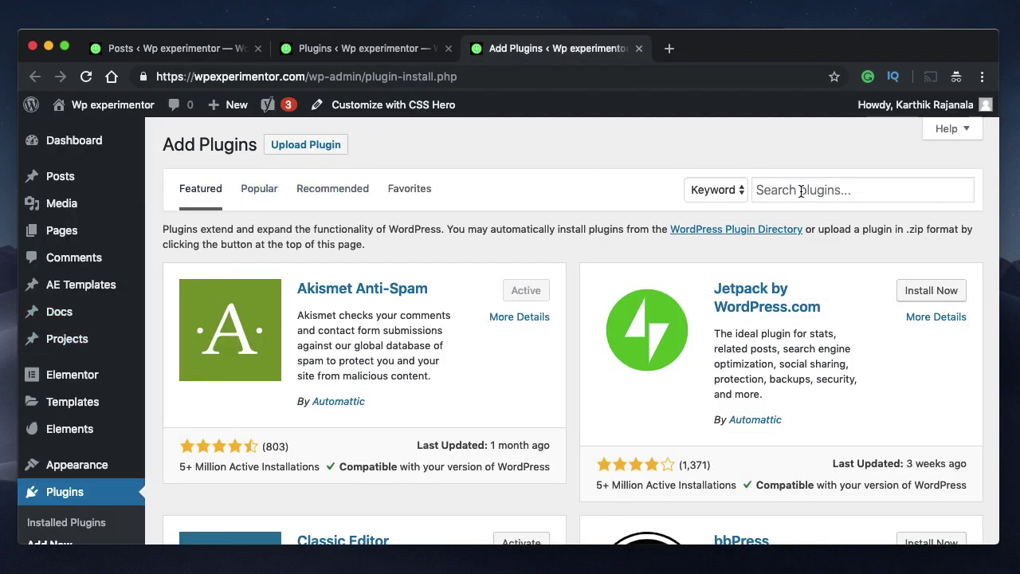
left_click(851, 189)
type("Cl")
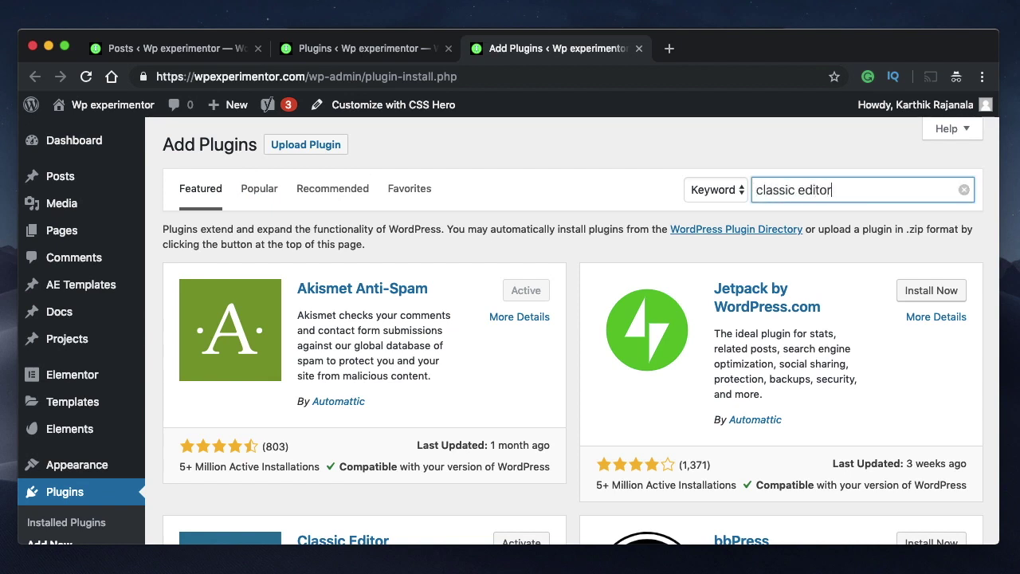
key("Return")
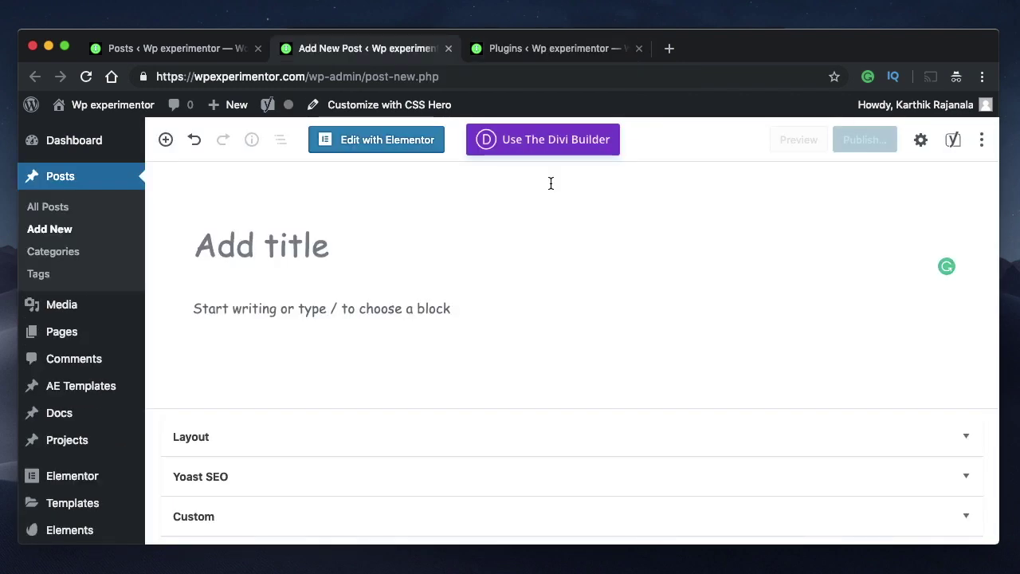
left_click(371, 303)
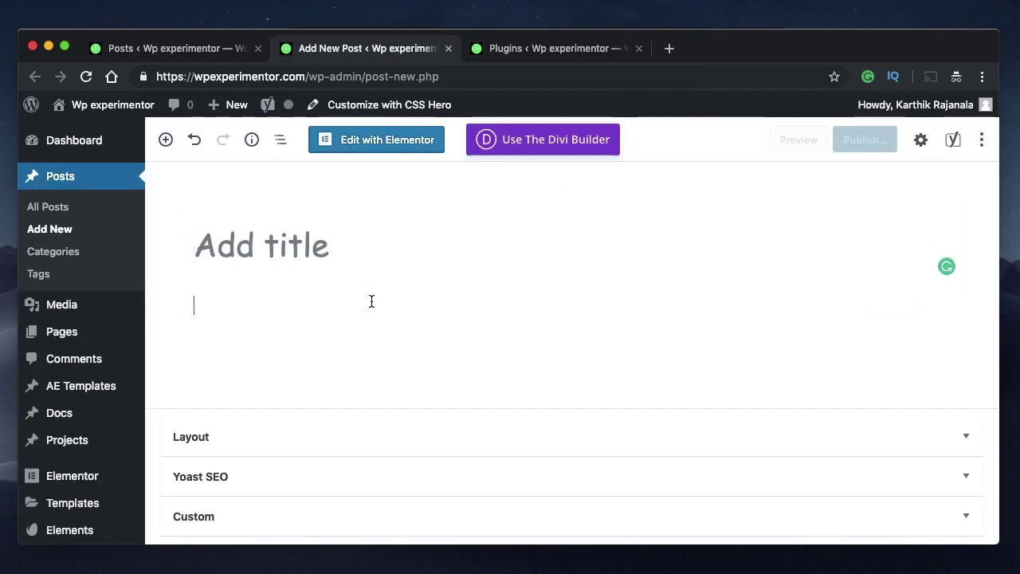
left_click(403, 247)
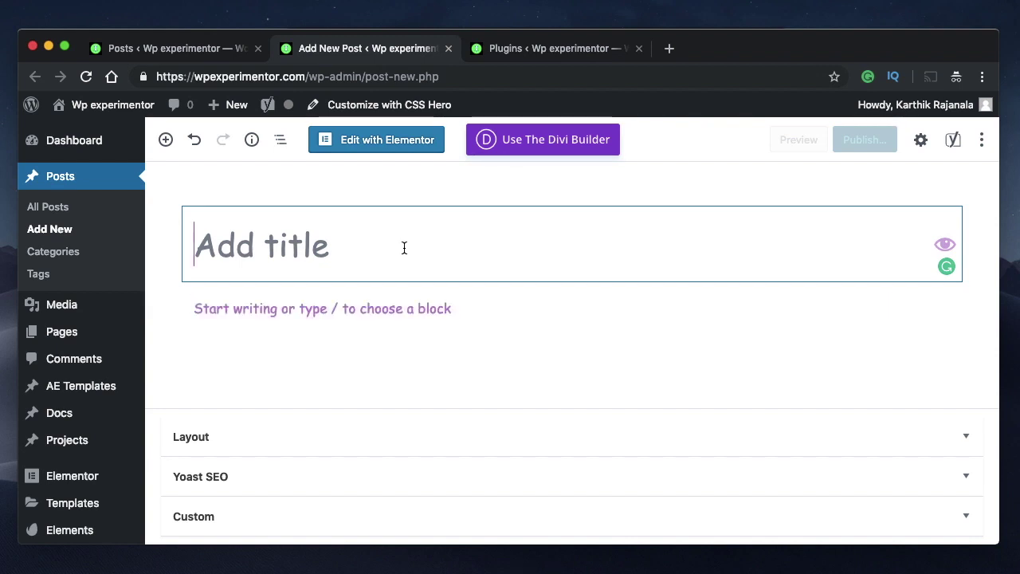
left_click(388, 290)
left_click(406, 253)
left_click(401, 309)
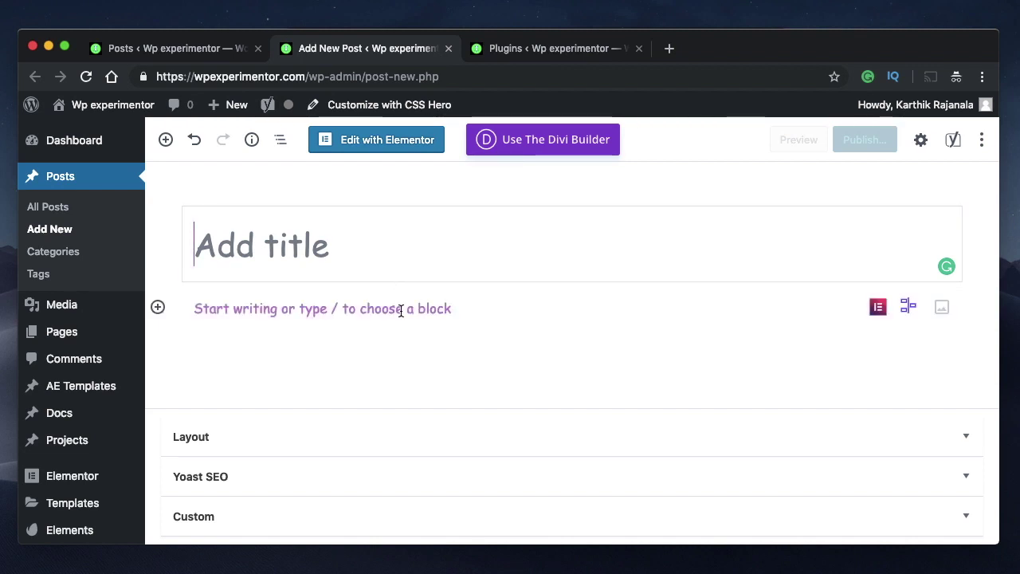
left_click(345, 229)
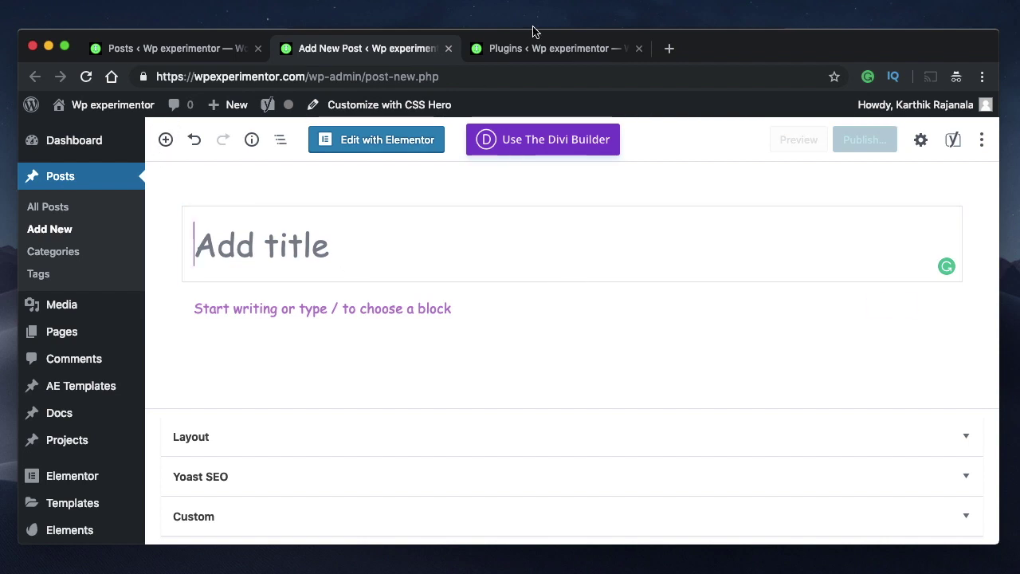
- Examine the Elementor Blocks for Gutenberg and Ultimate Addons for Gutenberg entries among the installed plugins
left_click(521, 48)
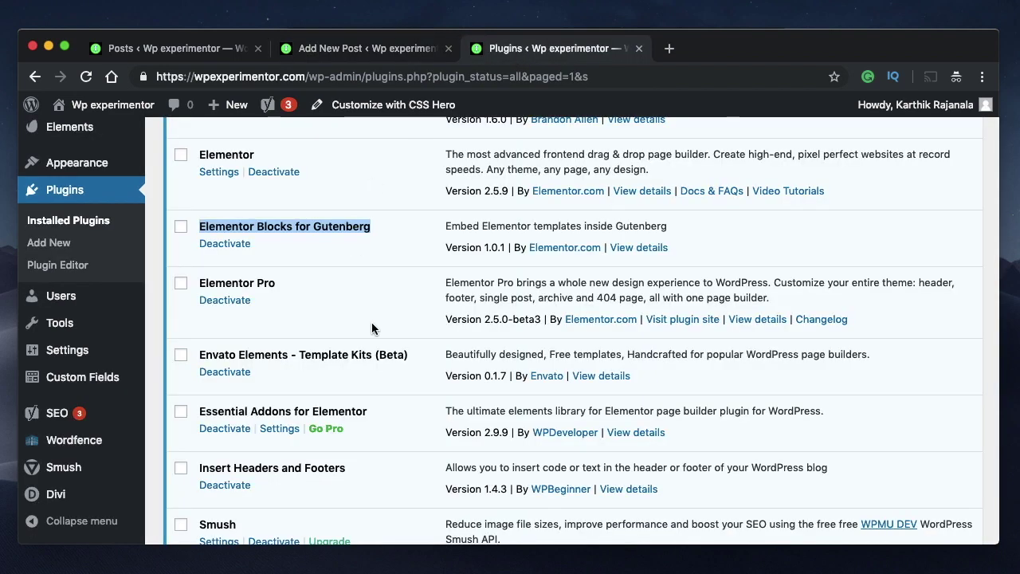
triple_click(333, 226)
triple_click(292, 228)
triple_click(355, 226)
scroll(354, 225, "up", 5)
scroll(354, 225, "down", 9)
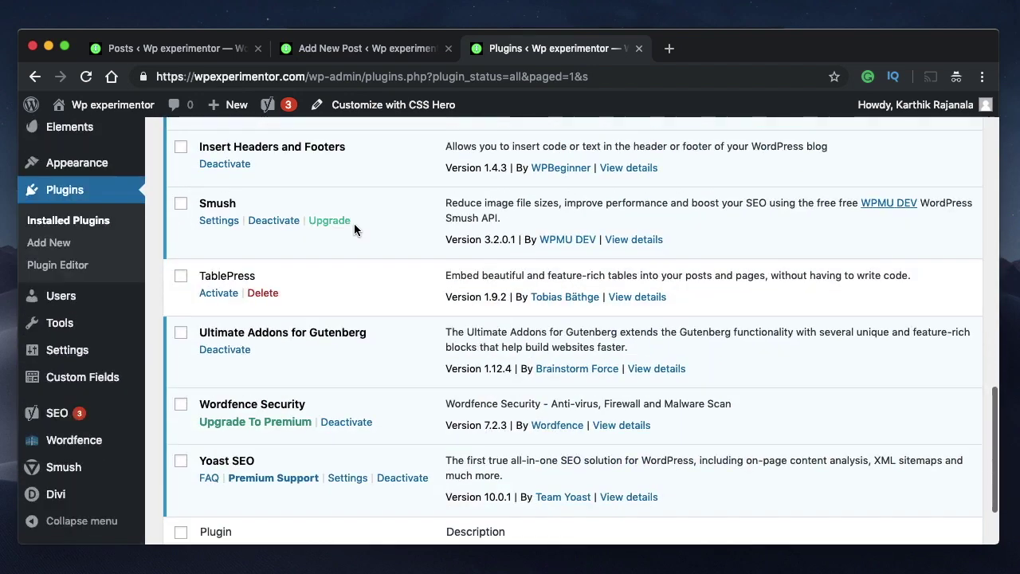
triple_click(317, 335)
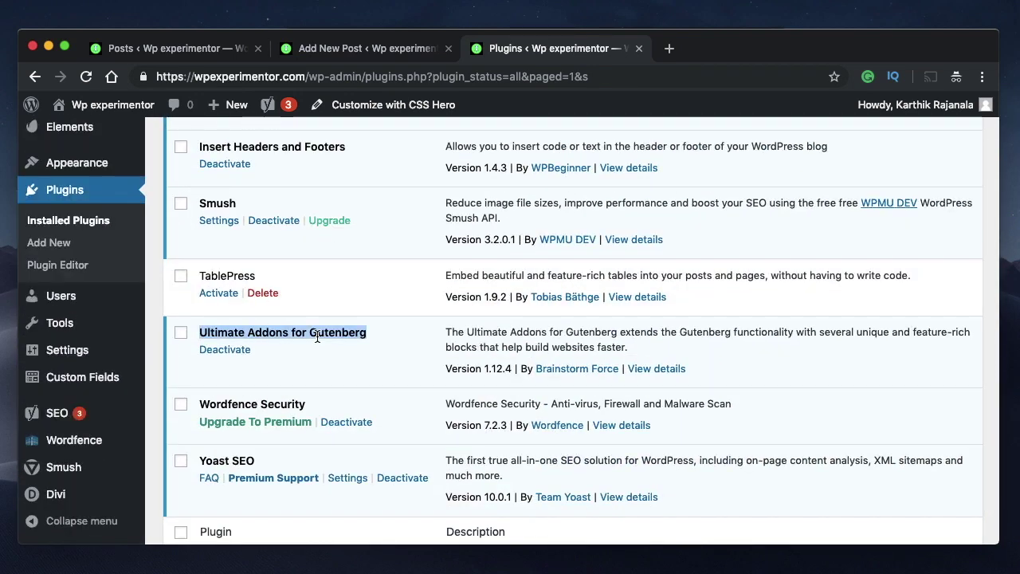
left_click(364, 50)
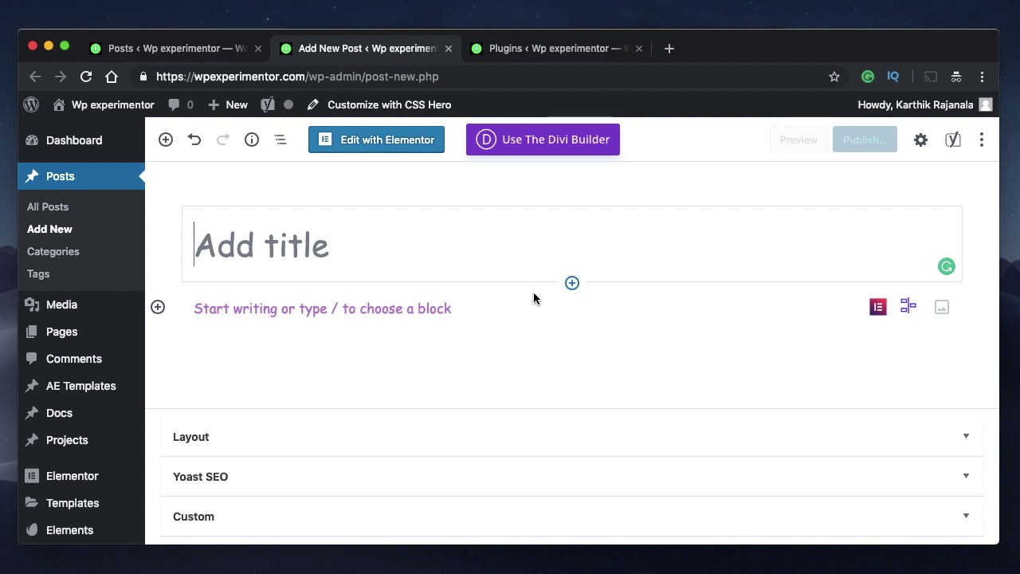
left_click(390, 268)
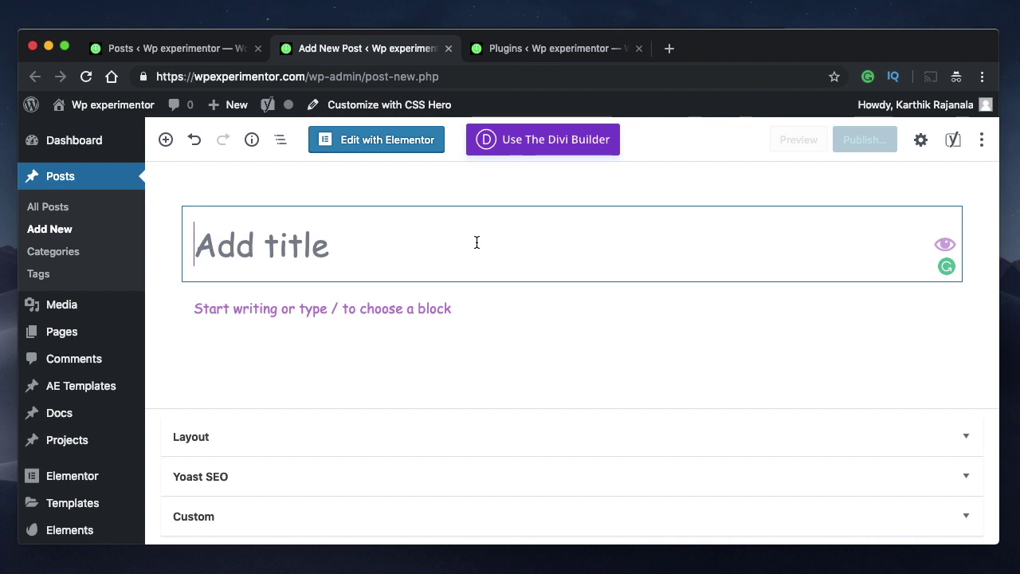
left_click(543, 51)
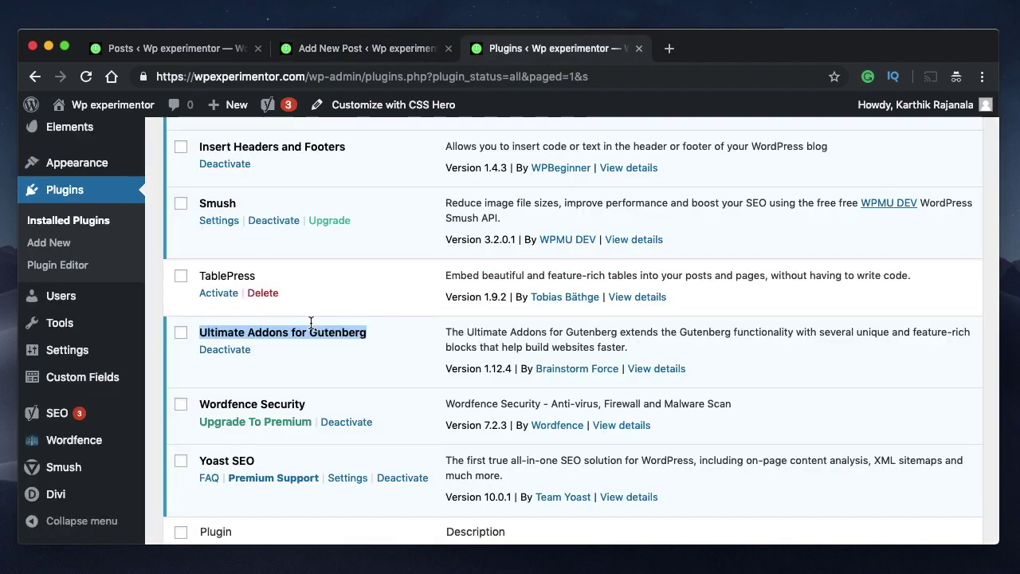
- Return to the new post and title it "First Guten Post"
left_click(329, 51)
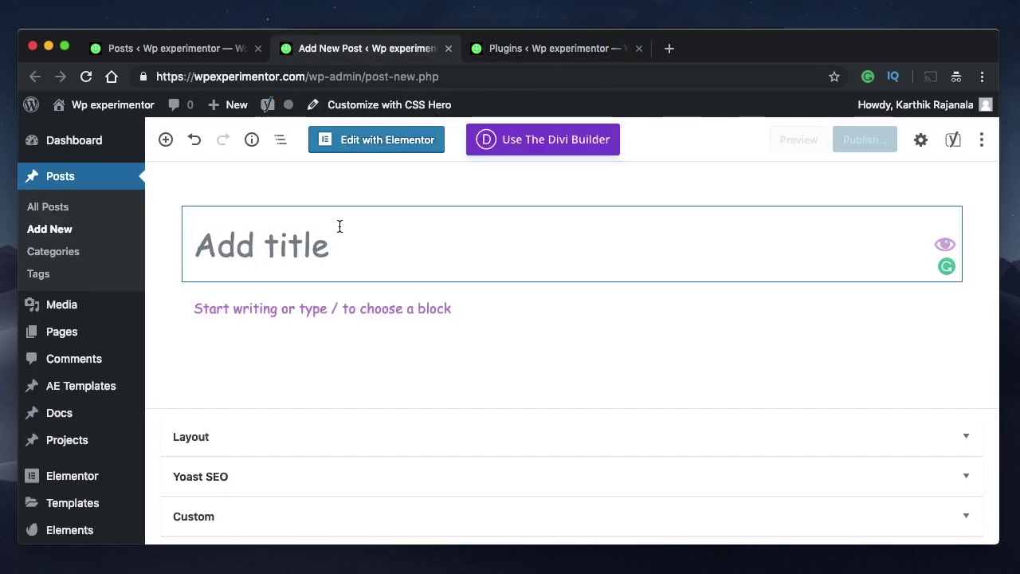
type("First Guten Post")
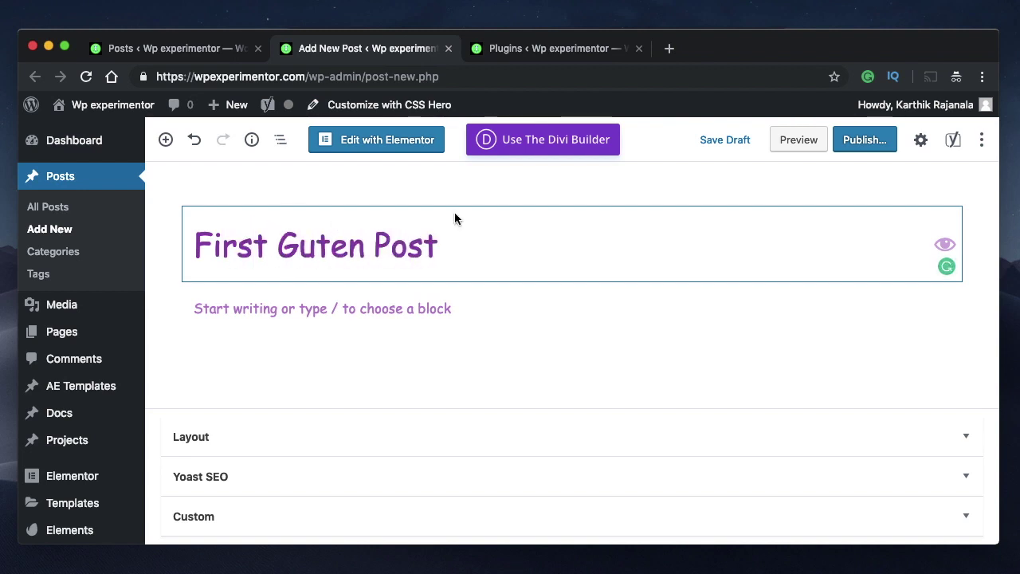
triple_click(409, 255)
left_click(290, 265)
triple_click(290, 265)
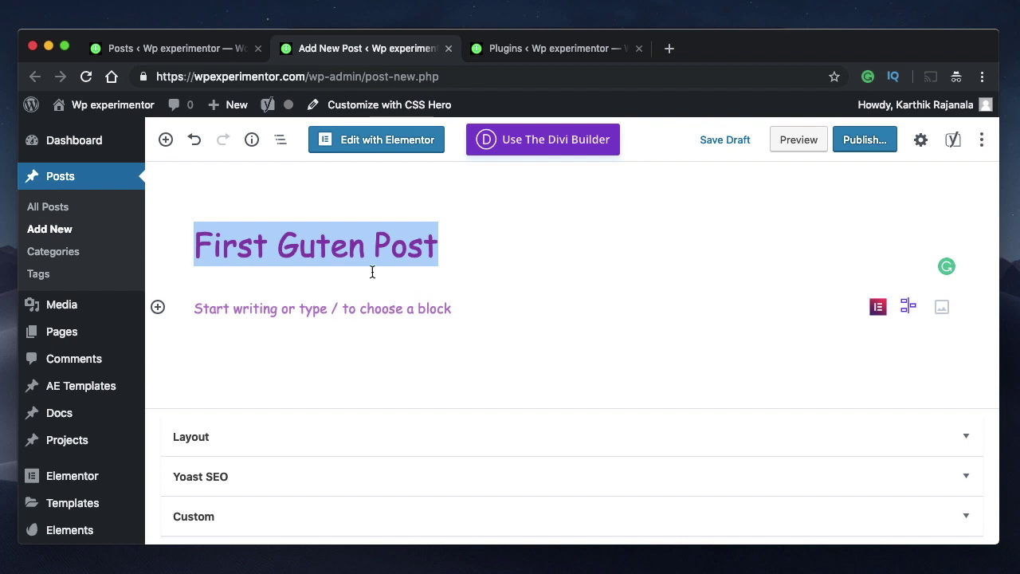
- Write "Lorem ipsum" in the first paragraph block below the post title
left_click(381, 302)
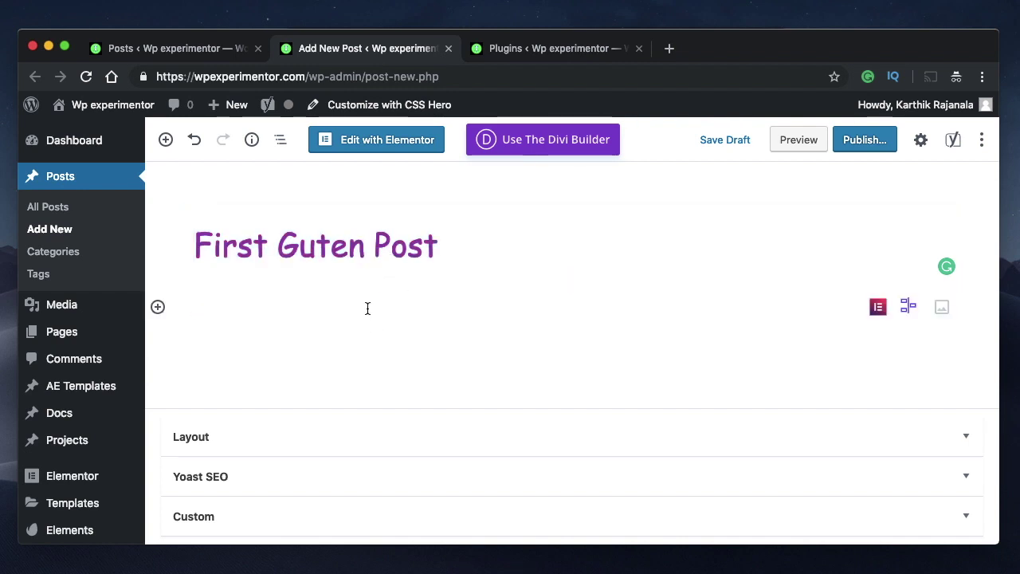
type("Loresm")
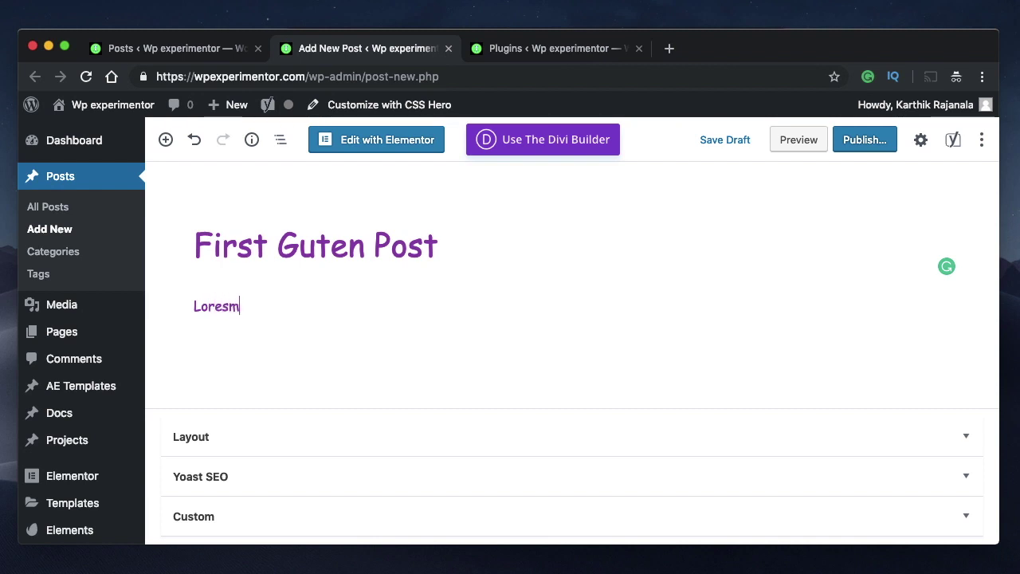
key("BackSpace")
key("BackSpace")
type("m ips")
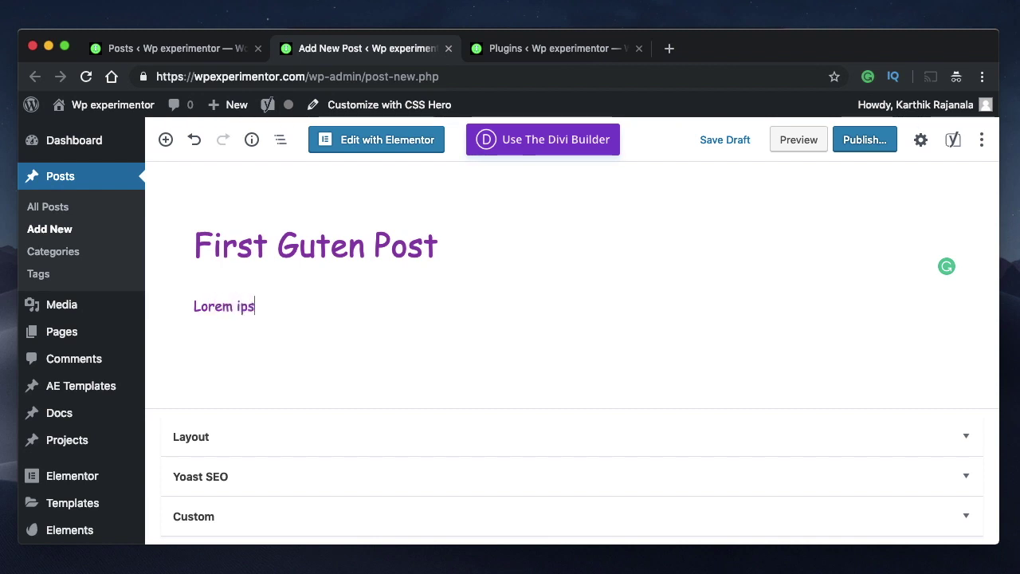
type("um")
- Copy the "Lorem ipsum" text and paste it repeatedly after itself until the paragraph spans three lines
key("ctrl+a")
key("ctrl+c")
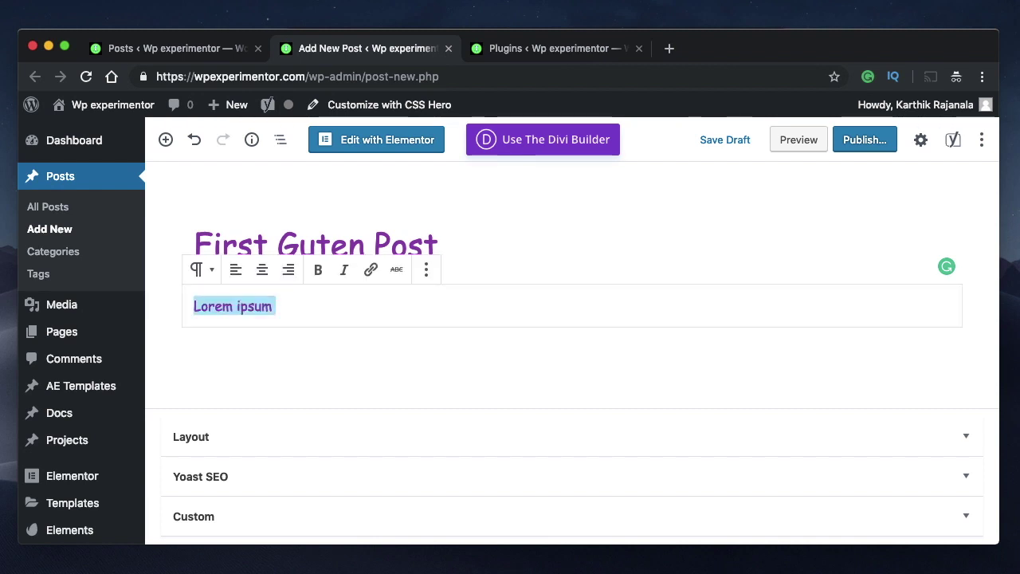
key("Right")
key("ctrl+v")
key("ctrl+v")
key("ctrl+v")
key("ctrl+v")
key("ctrl+v")
key("ctrl+v")
key("ctrl+v")
key("ctrl+v")
key("ctrl+v")
key("ctrl+v")
key("ctrl+v")
key("ctrl+v")
key("ctrl+v")
key("ctrl+v")
key("ctrl+v")
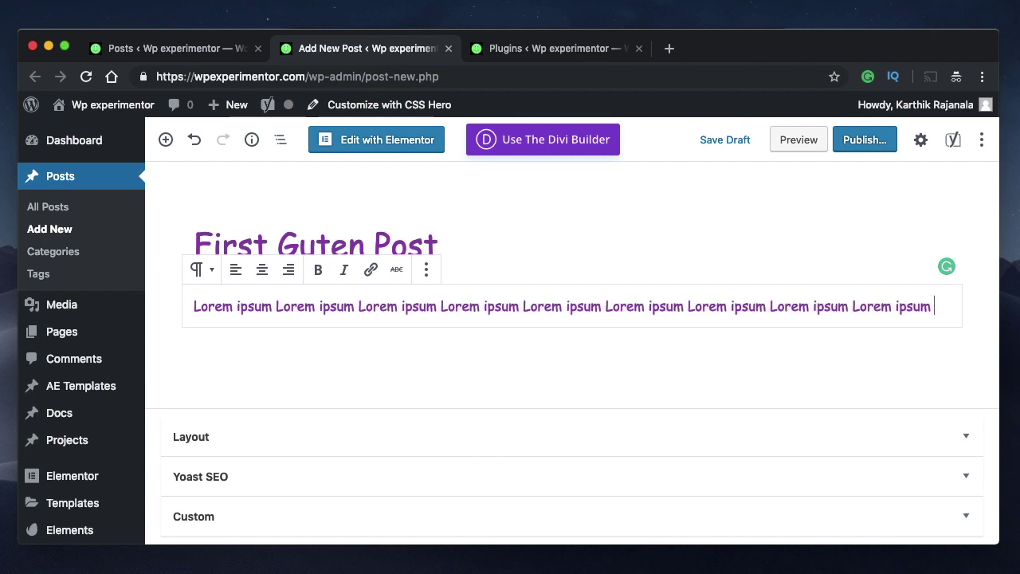
key("ctrl+v")
key("ctrl+v")
key("ctrl+v")
key("ctrl+v")
key("ctrl+v")
key("ctrl+v")
key("ctrl+v")
key("ctrl+v")
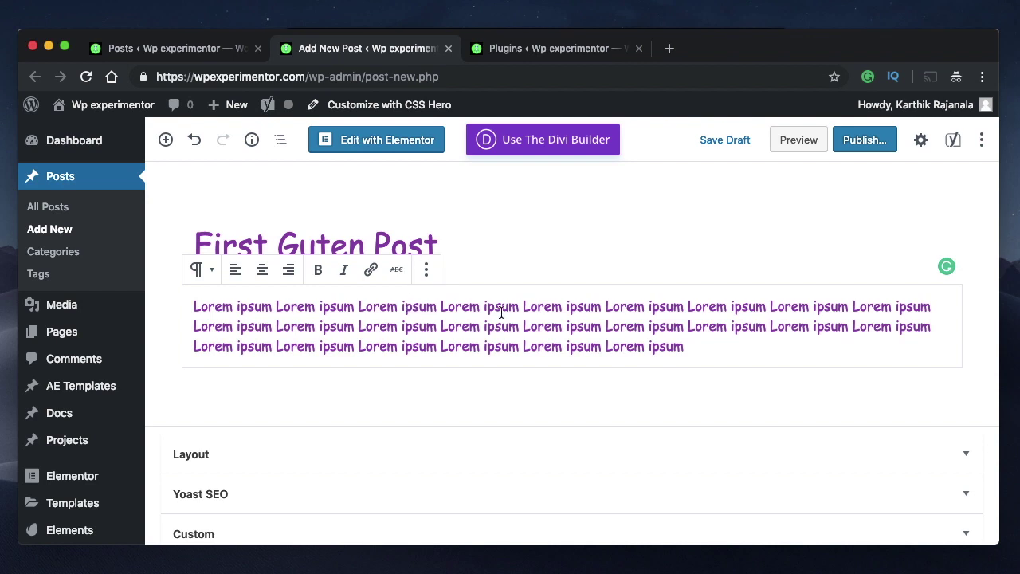
key("ctrl+a")
triple_click(446, 327)
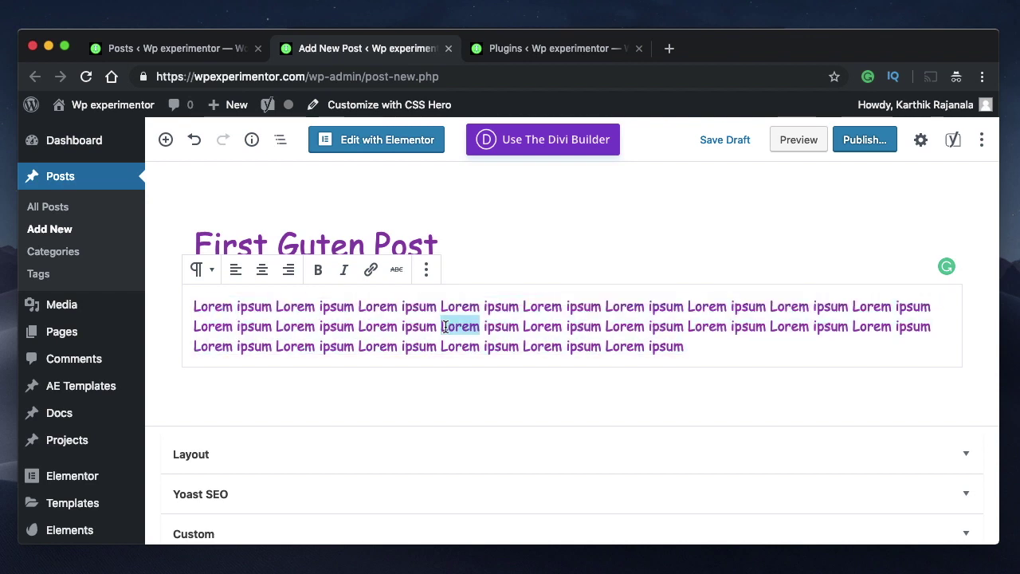
- Start a new block after the Lorem ipsum paragraph and make it an Image block
left_click(714, 344)
key("Return")
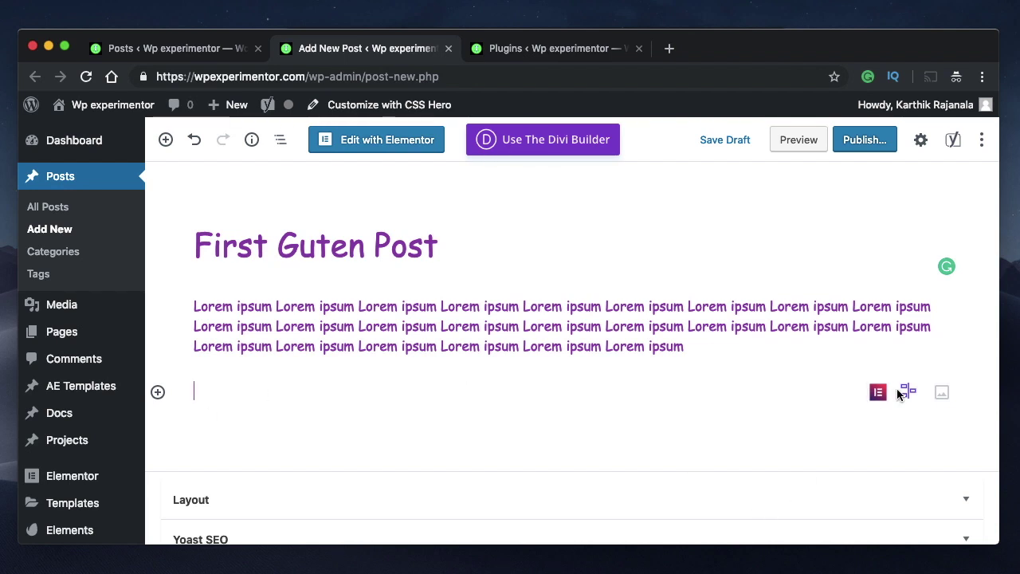
left_click(941, 391)
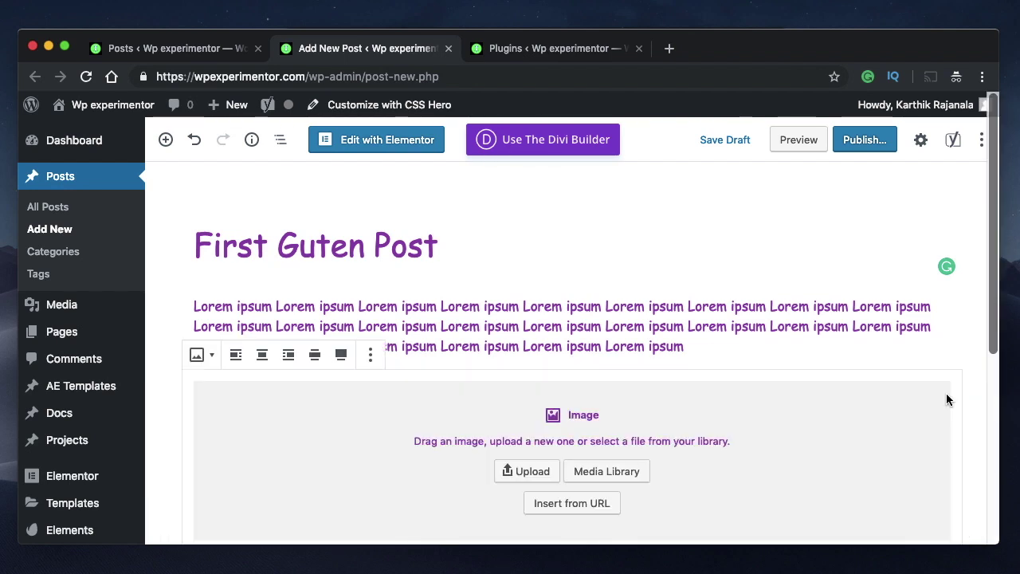
scroll(600, 407, "down", 3)
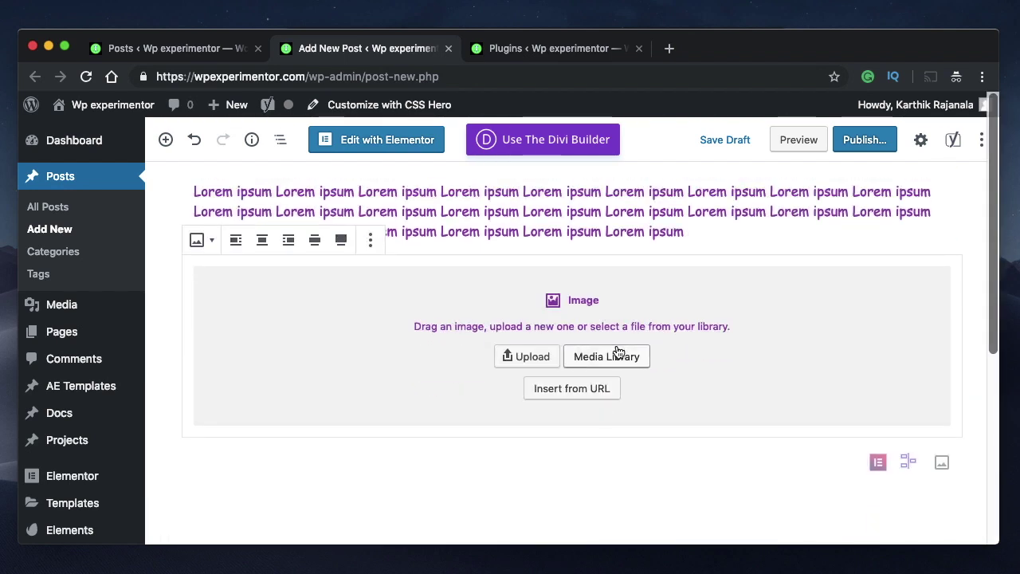
- Fill the Image block with the media library picture bg-5.jpg of the white lounge chair, leaving the caption empty
left_click(616, 353)
scroll(550, 319, "down", 3)
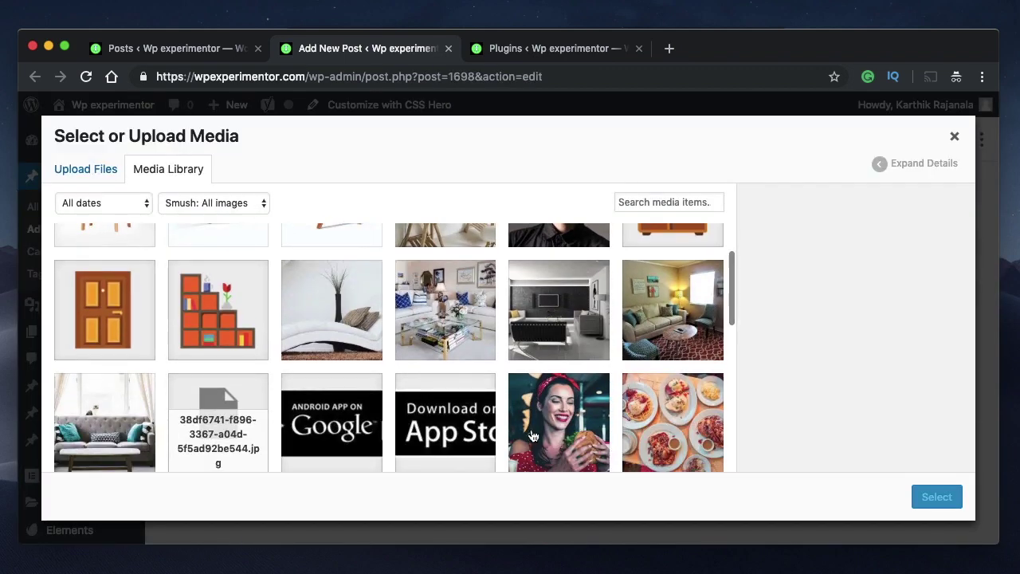
left_click(340, 282)
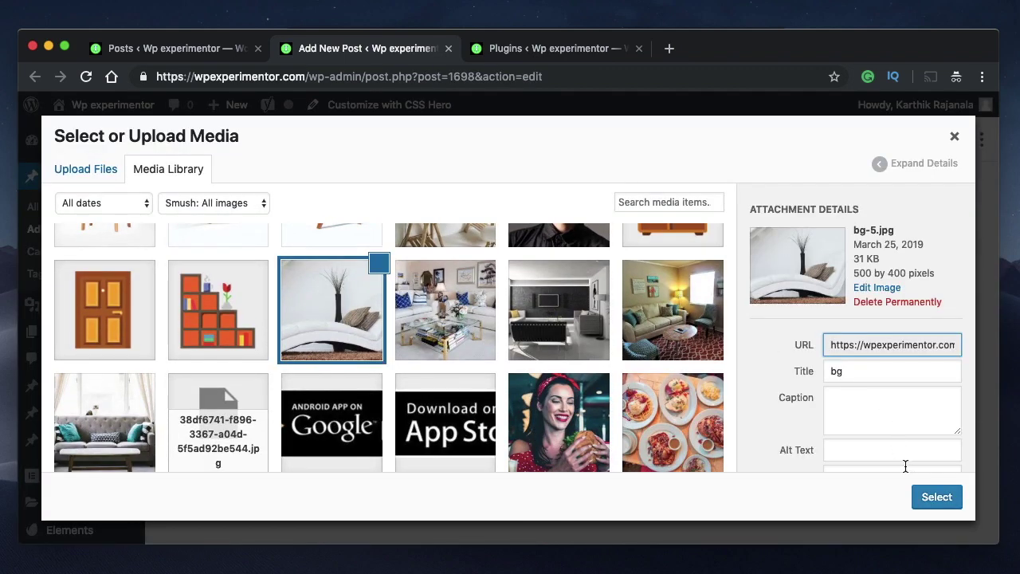
left_click(937, 500)
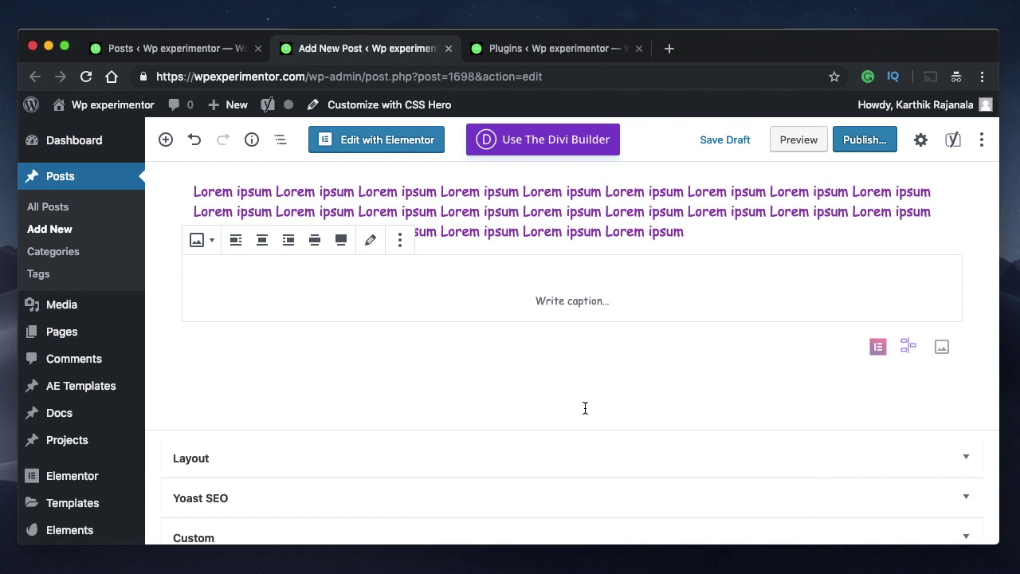
scroll(496, 381, "down", 2)
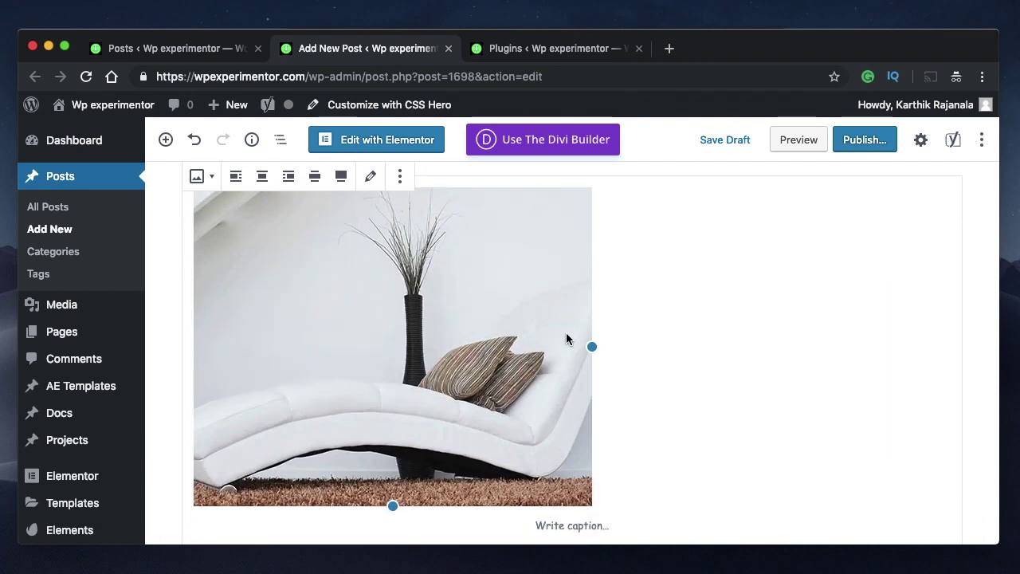
scroll(569, 337, "down", 4)
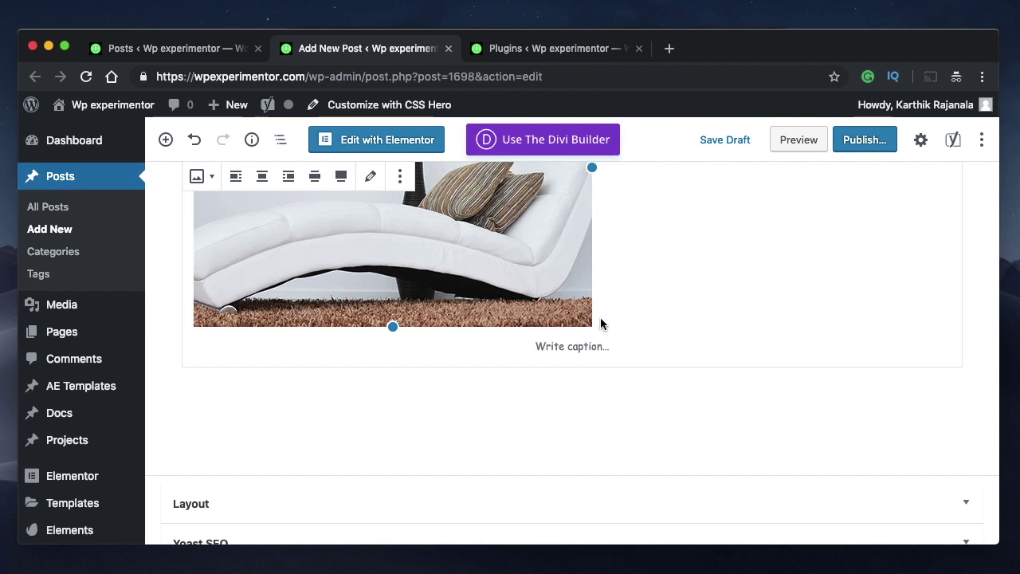
left_click(592, 356)
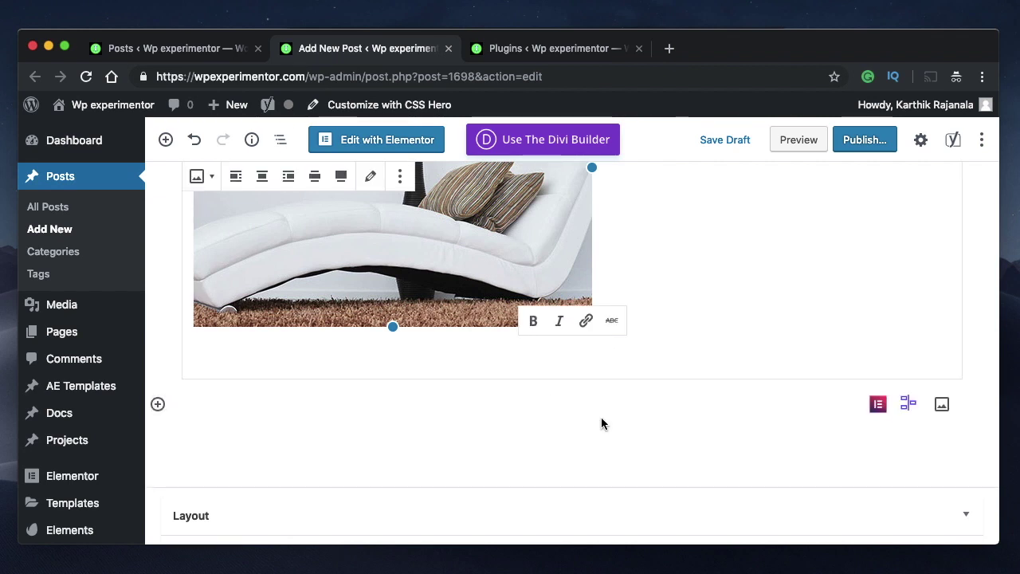
- Add a Quote block below the lounge chair image
left_click(157, 404)
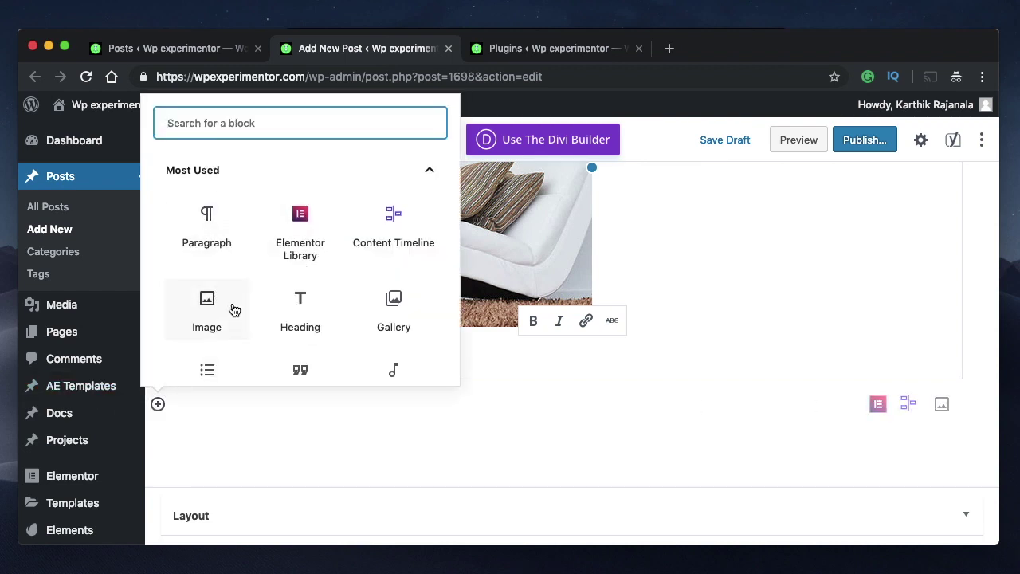
scroll(235, 308, "down", 3)
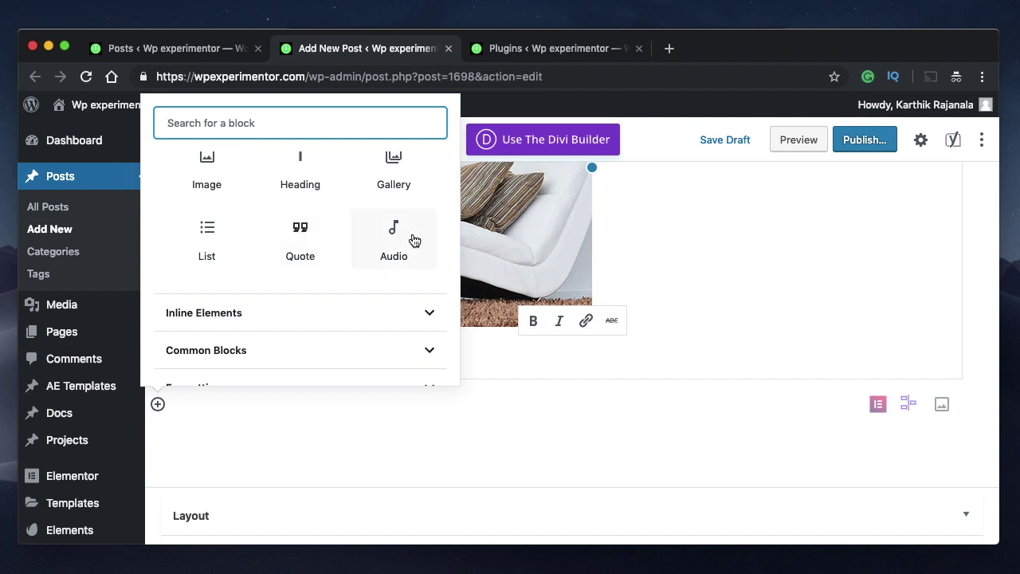
scroll(289, 271, "down", 2)
scroll(319, 343, "down", 2)
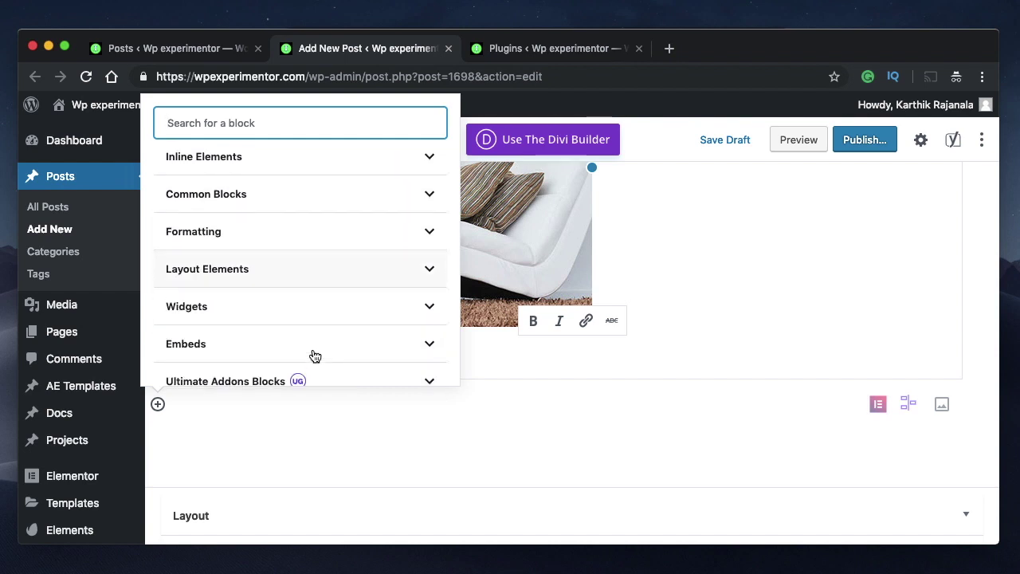
scroll(330, 337, "up", 8)
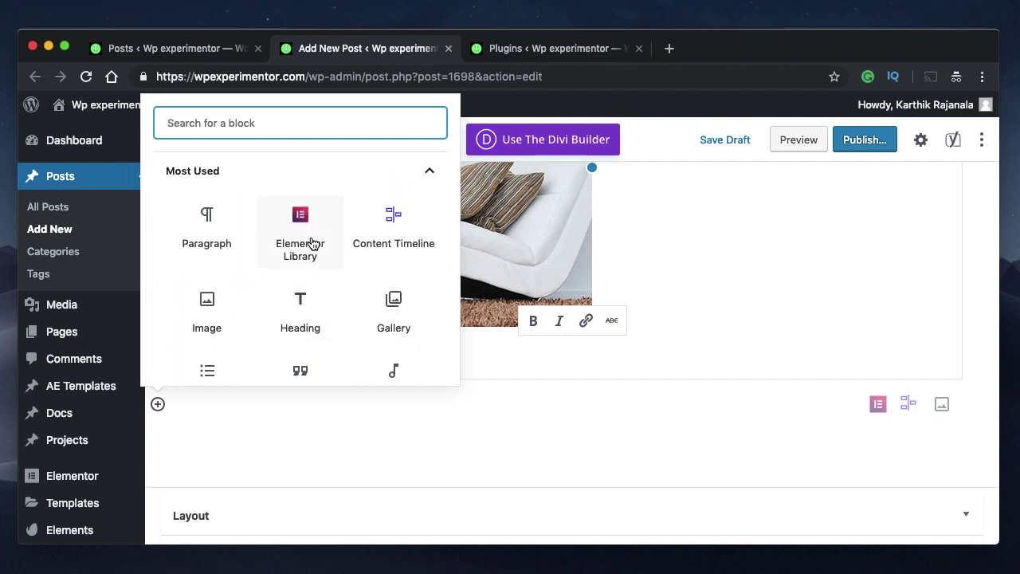
scroll(327, 295, "down", 1)
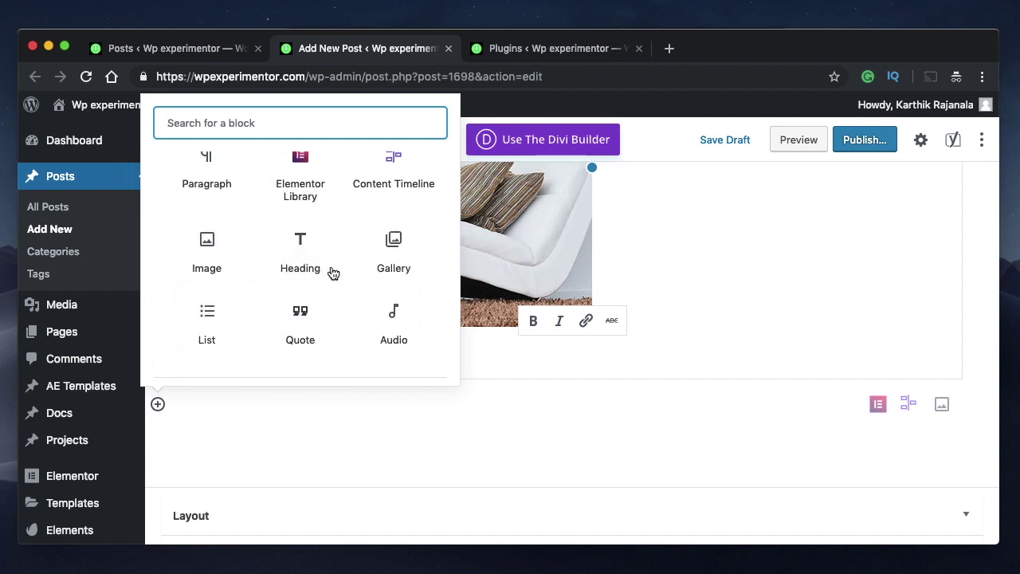
left_click(312, 325)
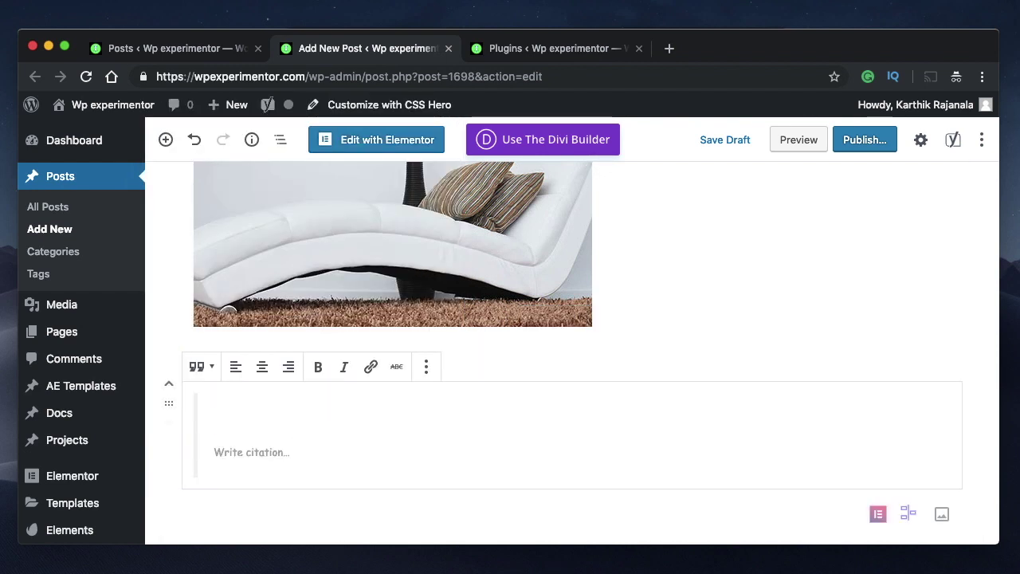
- Write the quote "This is a Guten post" and give it the citation "by guten author"
type("This is a ")
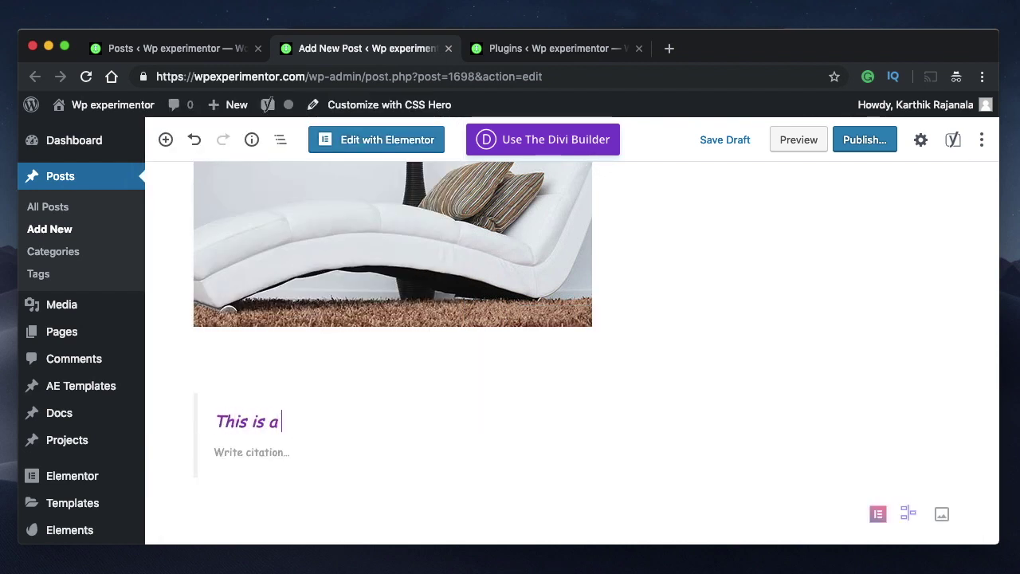
type("Guten post")
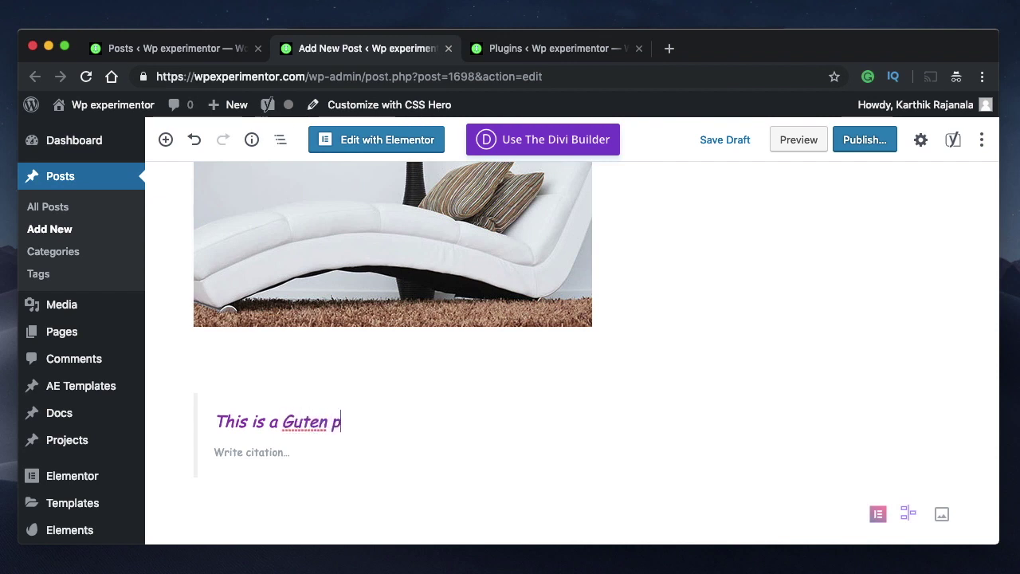
left_click(254, 458)
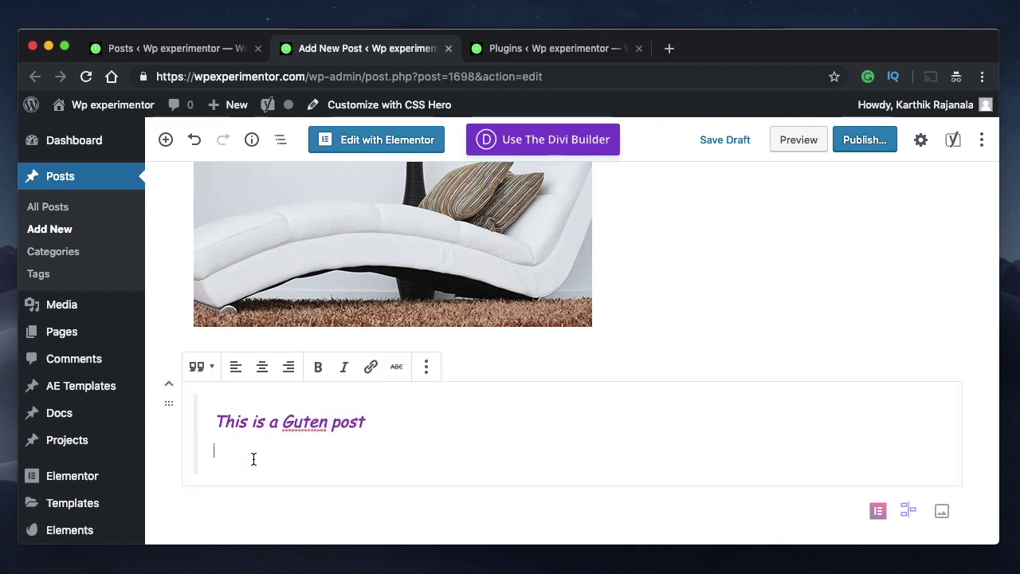
type("by g")
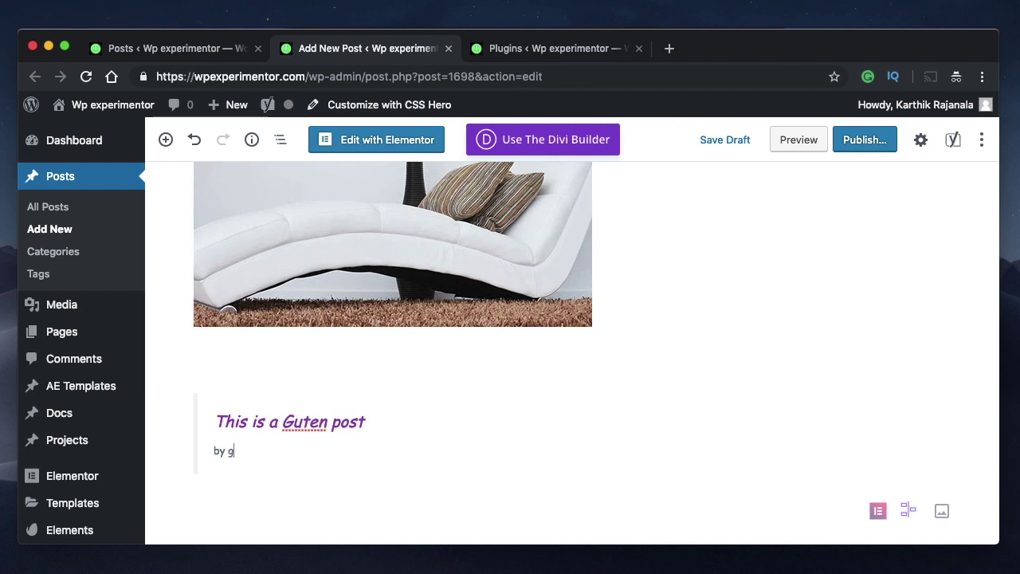
type("uten author")
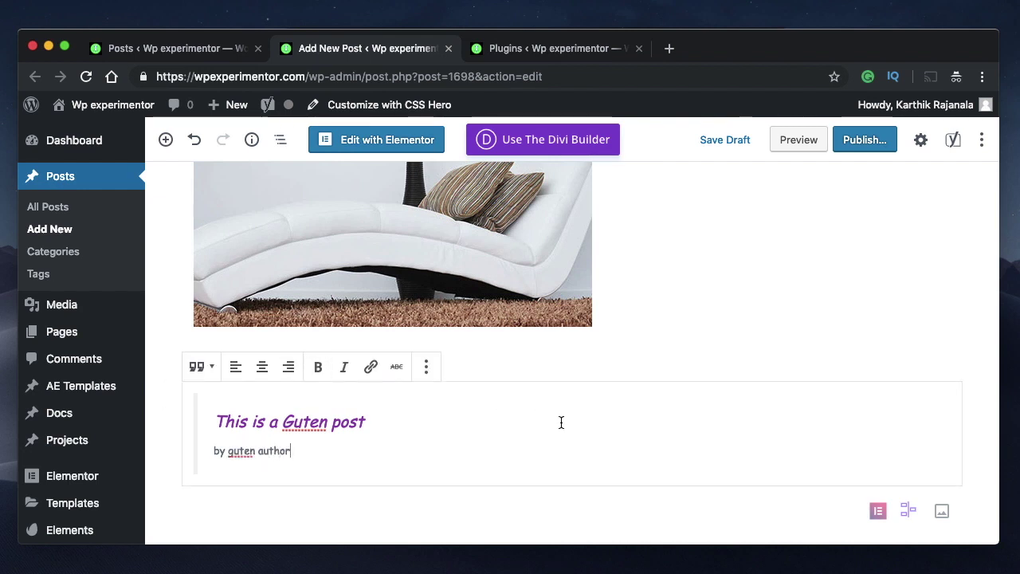
- Review the post from title to quote and publish it
scroll(561, 422, "up", 10)
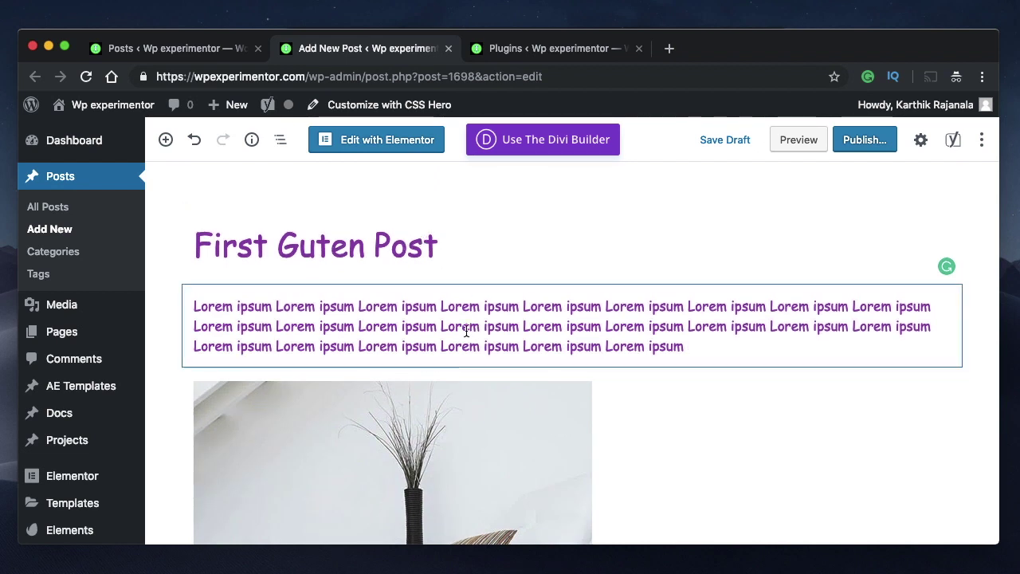
scroll(460, 333, "down", 3)
scroll(429, 370, "down", 3)
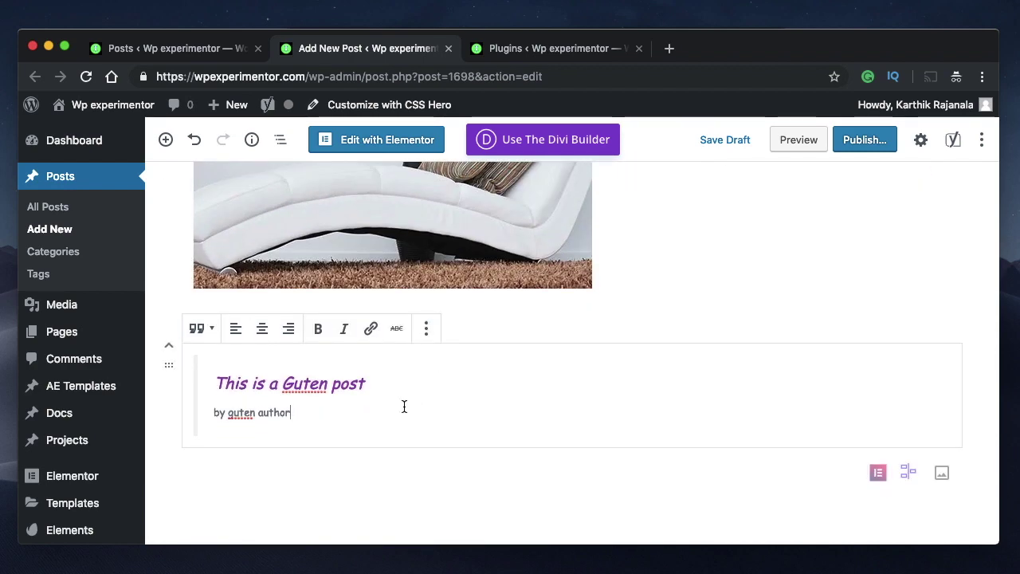
scroll(532, 404, "up", 4)
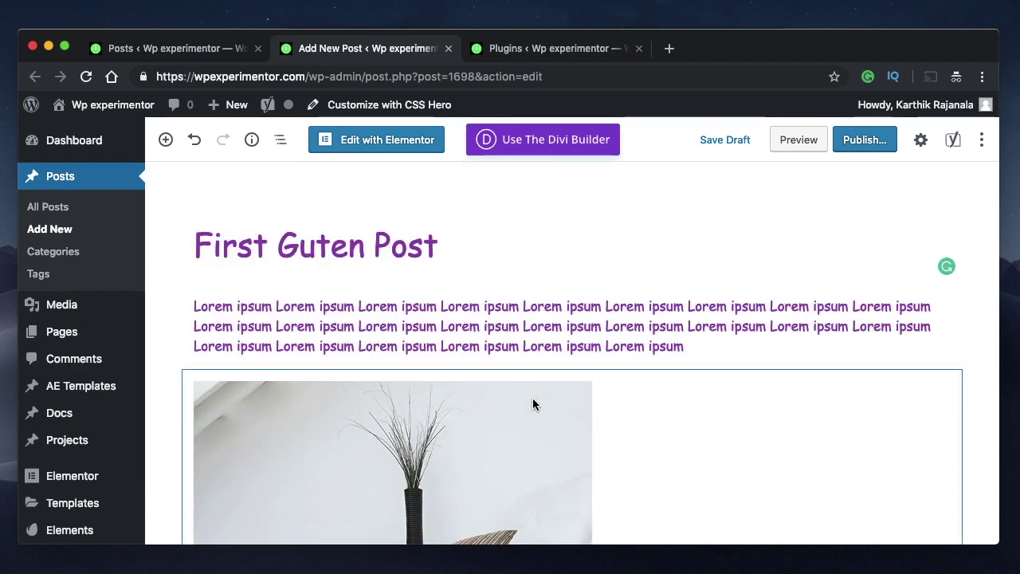
left_click(865, 141)
left_click(912, 141)
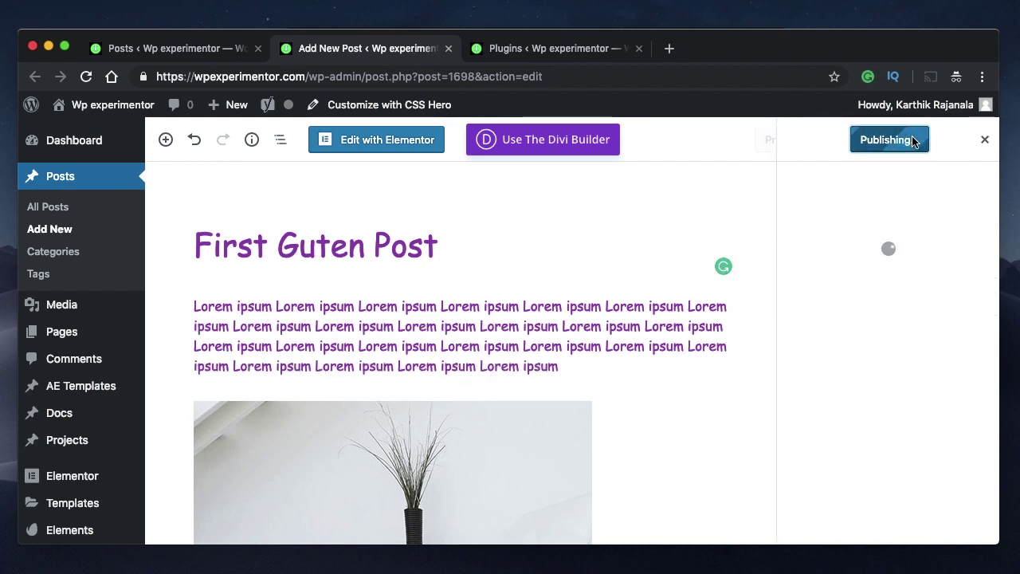
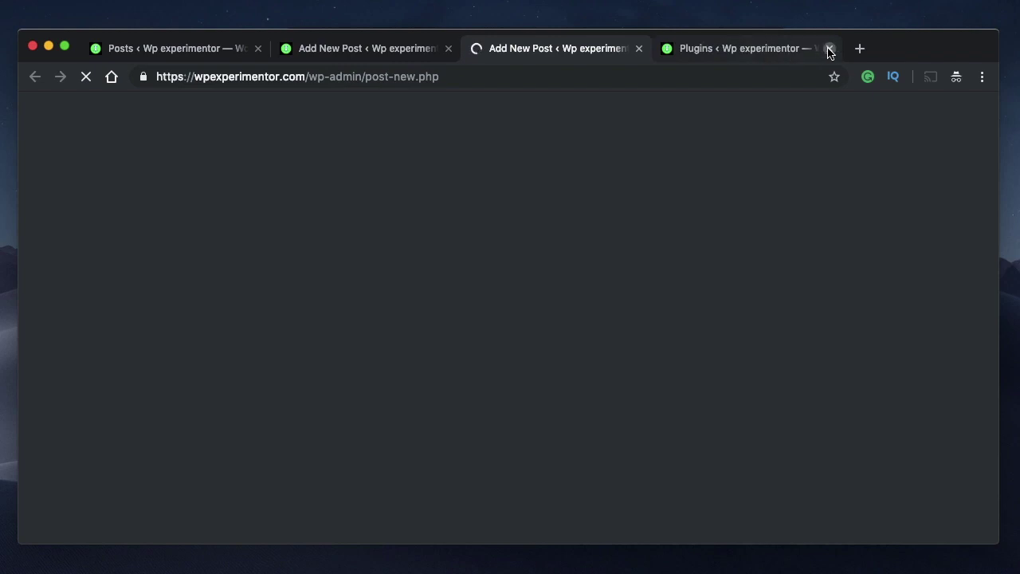
- Close the Plugins page and set the new blank post to use the default editor instead of Divi Builder
left_click(830, 50)
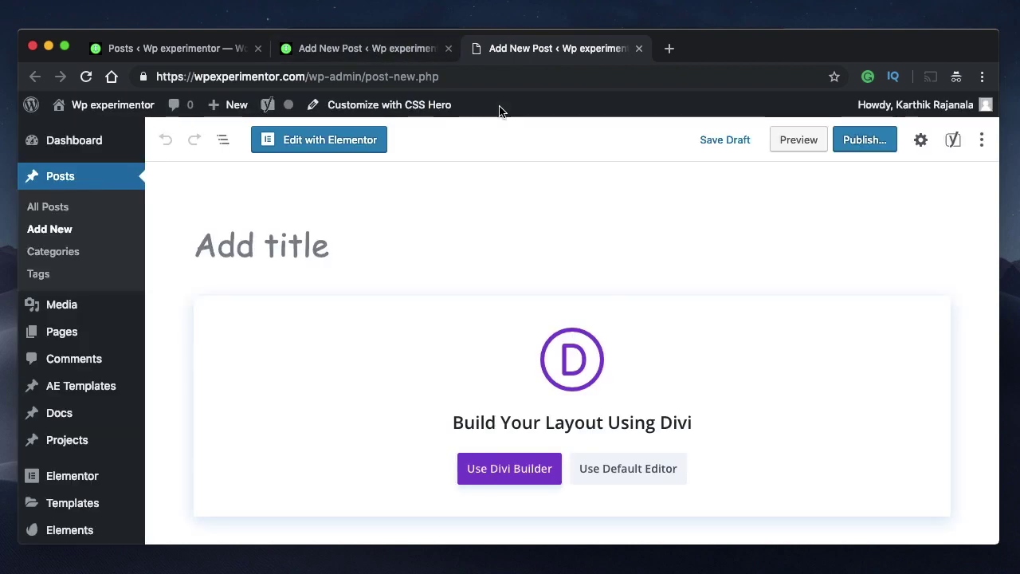
left_click(642, 475)
left_click(389, 49)
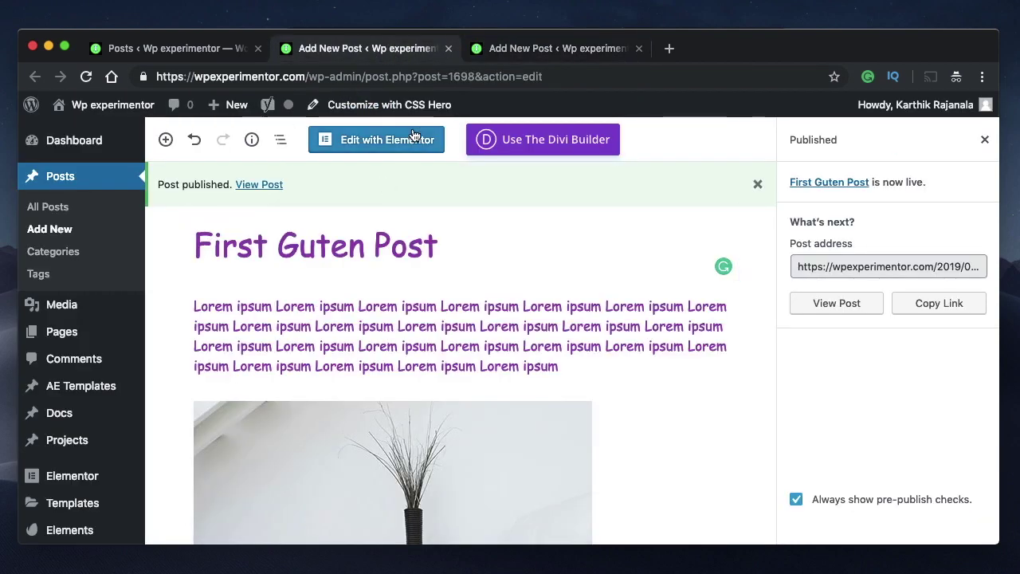
left_click(523, 48)
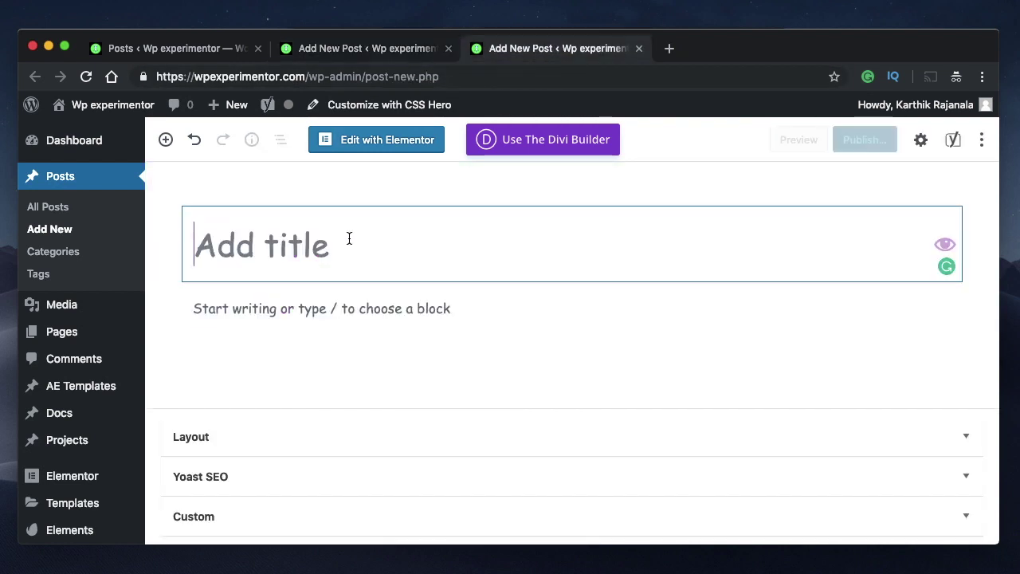
- Title the new post "This is my second guten post"
type("This ")
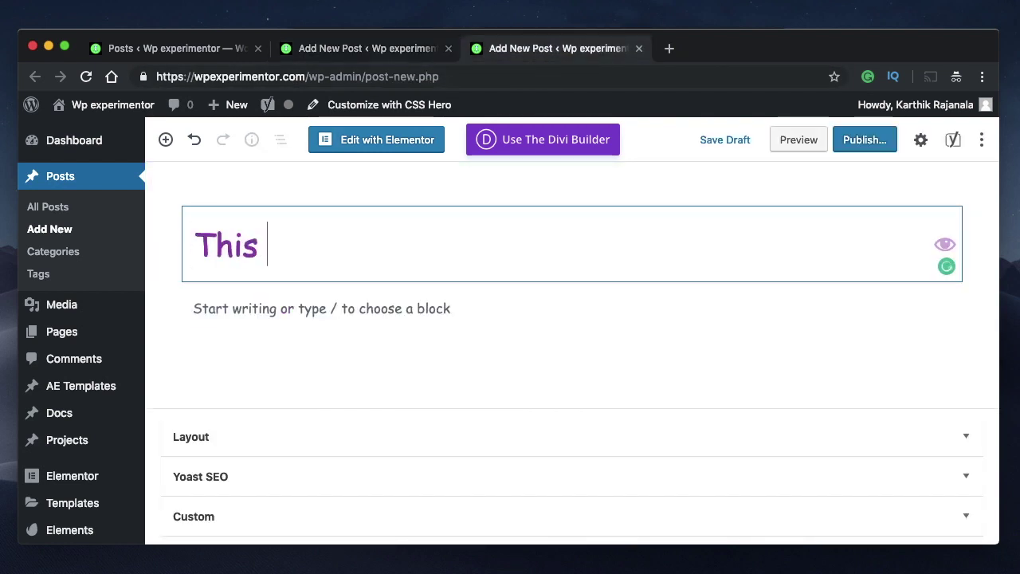
type("is my secof")
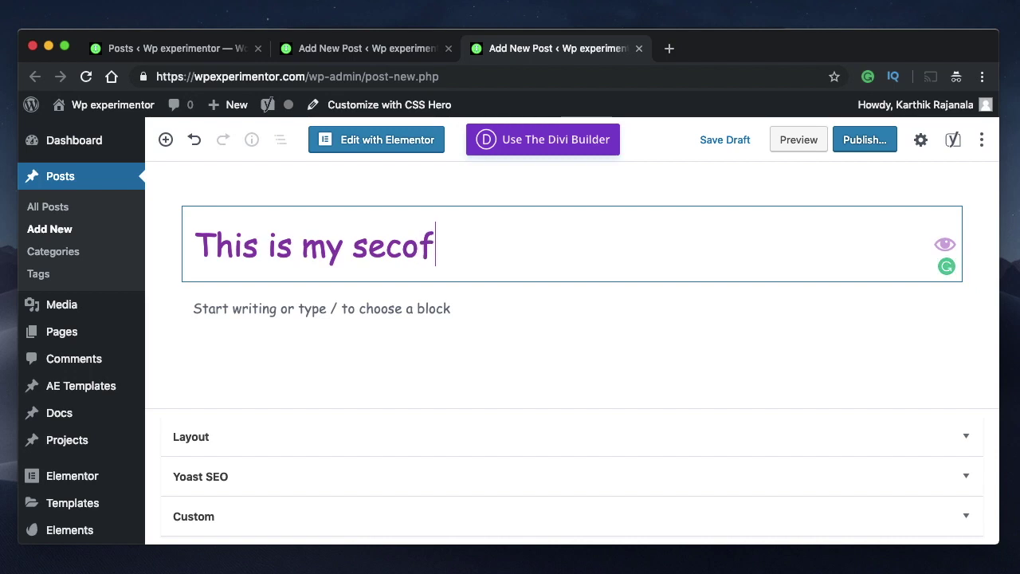
key("BackSpace")
type("nd guten posty")
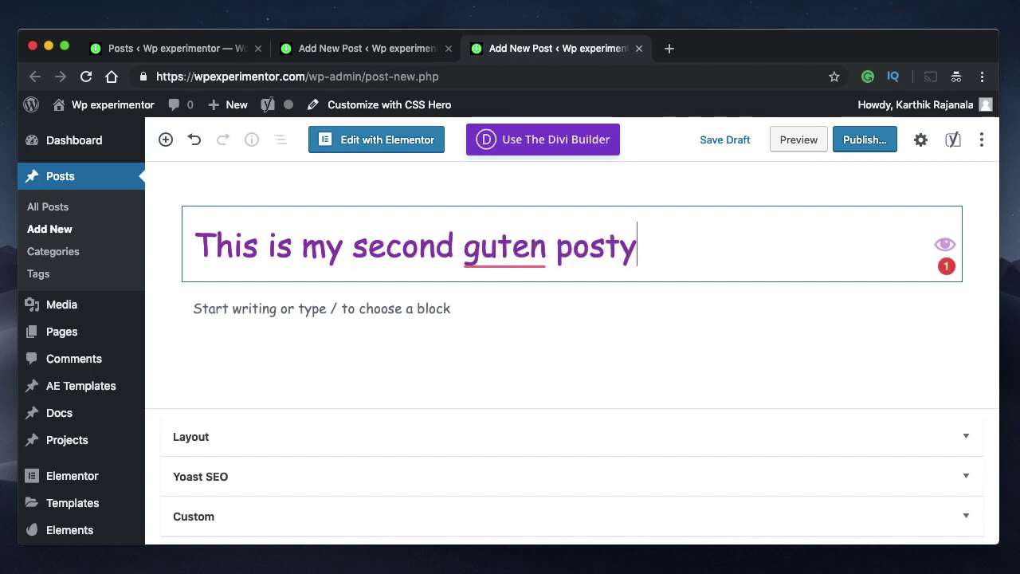
key("BackSpace")
key("BackSpace")
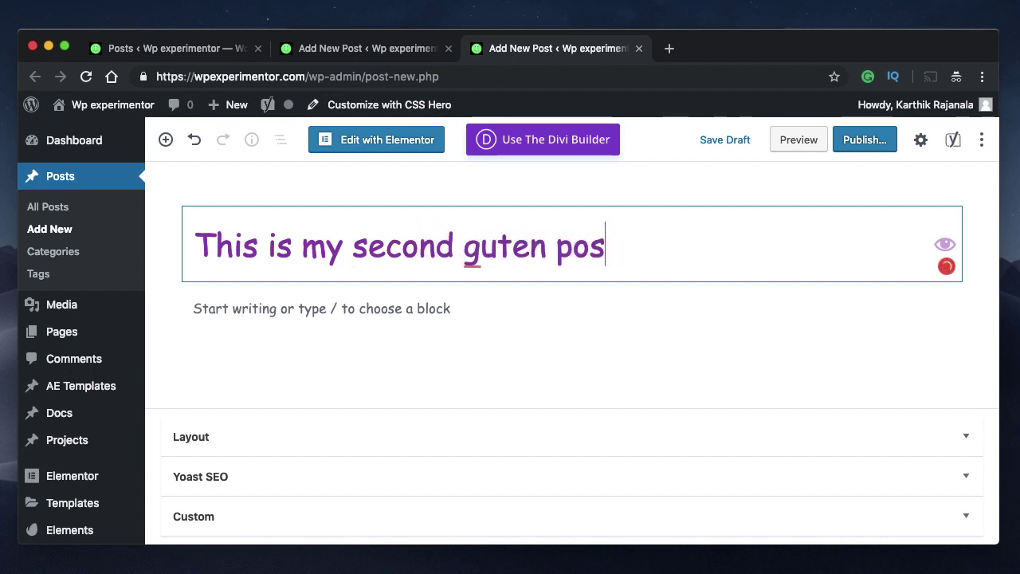
type("t")
- Make the first block under the title an Elementor Library block with the Beta Testing Page template and look through its content
left_click(294, 314)
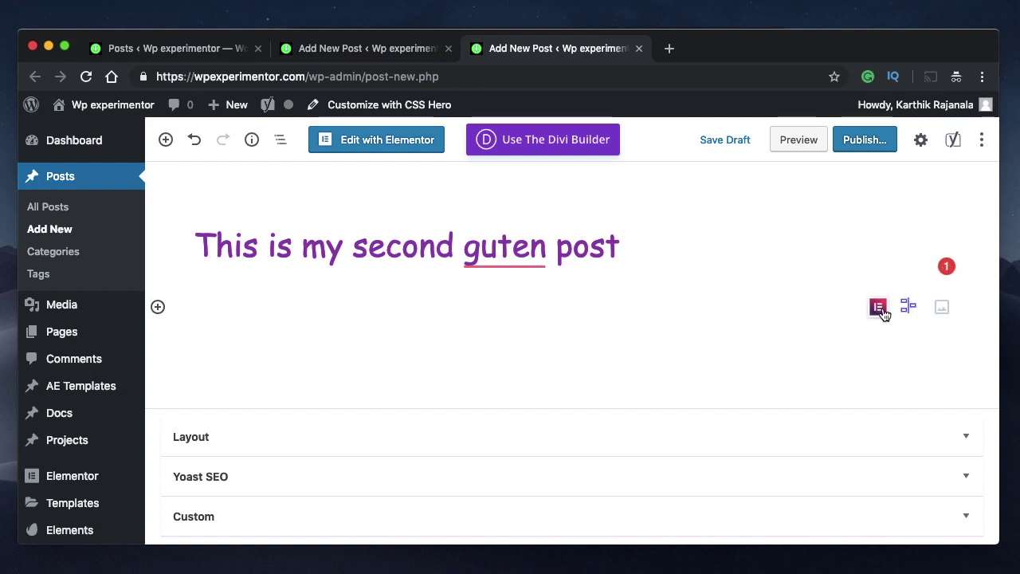
left_click(878, 308)
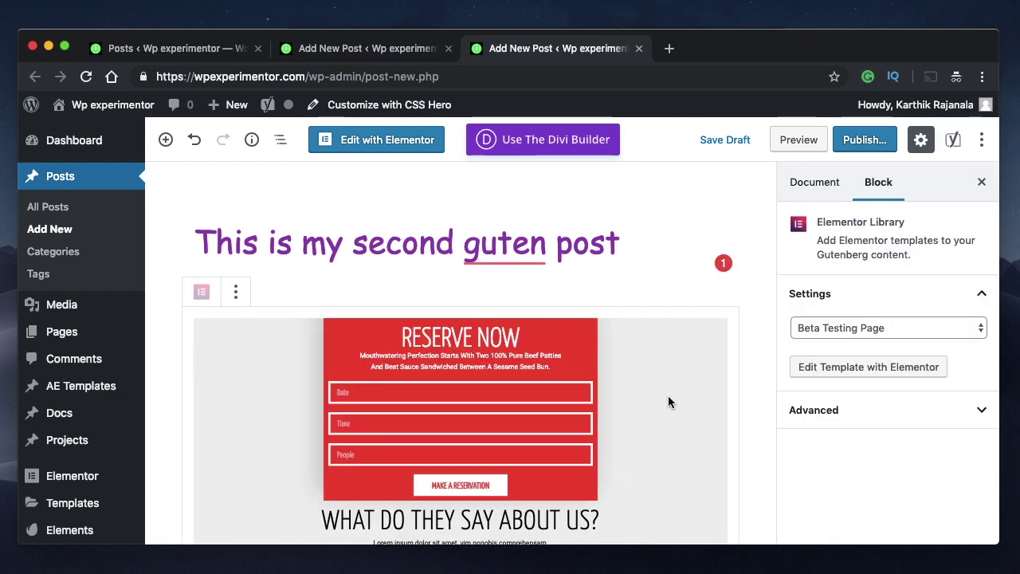
left_click(859, 332)
left_click(877, 325)
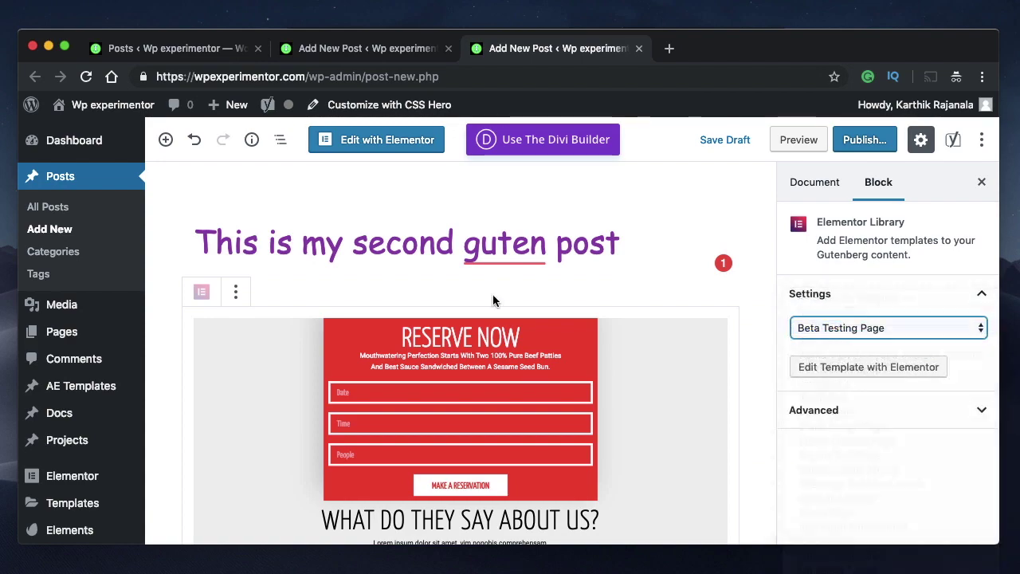
scroll(485, 428, "down", 3)
scroll(433, 319, "down", 10)
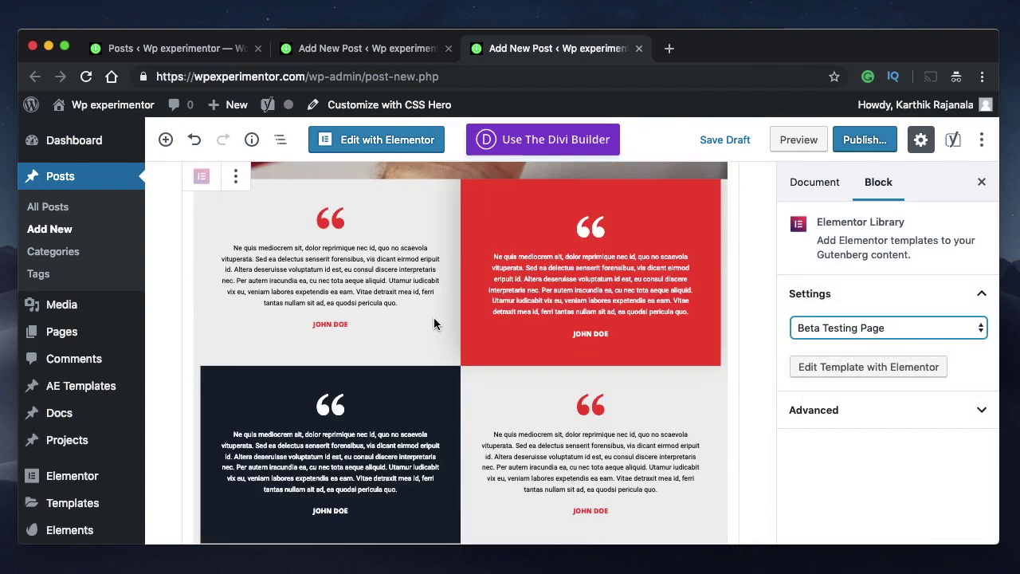
scroll(434, 319, "up", 15)
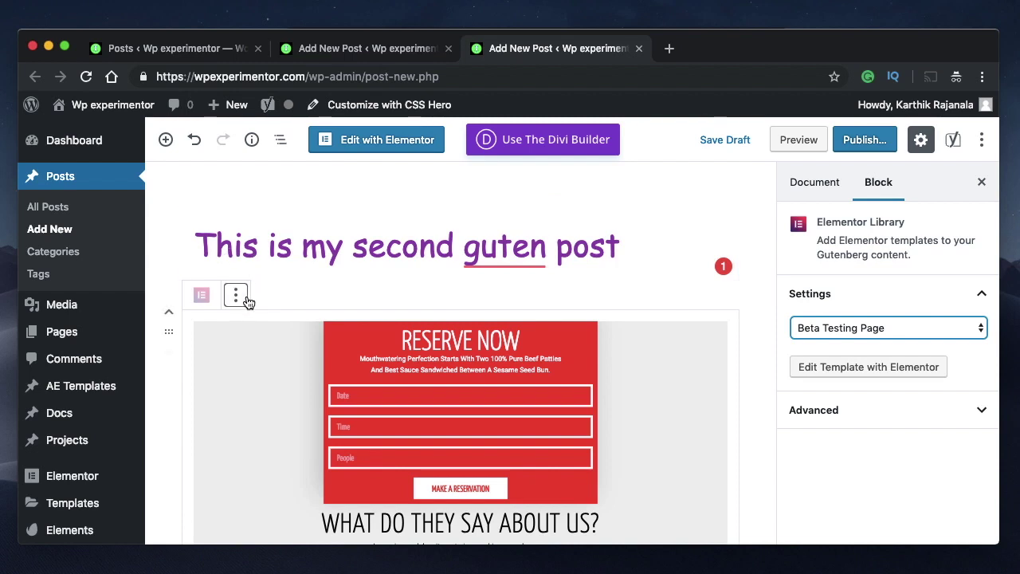
- Insert a new block after the Elementor template and make it a Content Timeline from Ultimate Addons Blocks
left_click(238, 296)
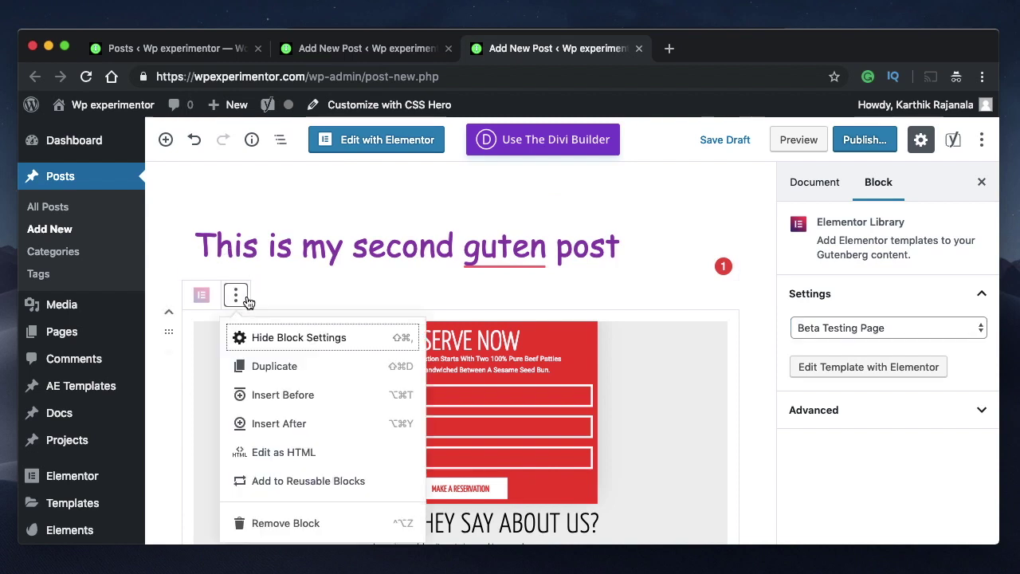
left_click(302, 423)
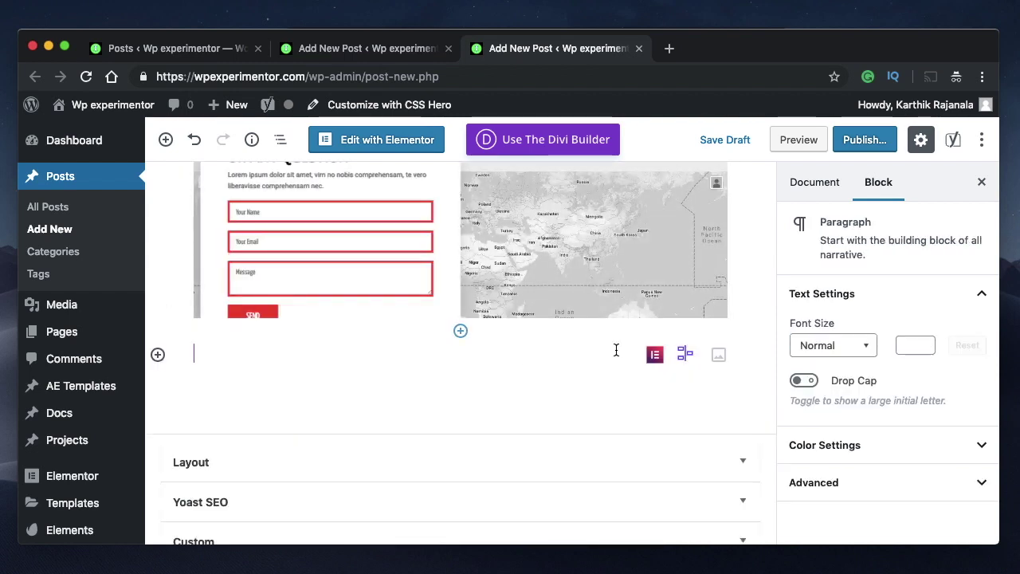
left_click(159, 356)
scroll(268, 237, "down", 10)
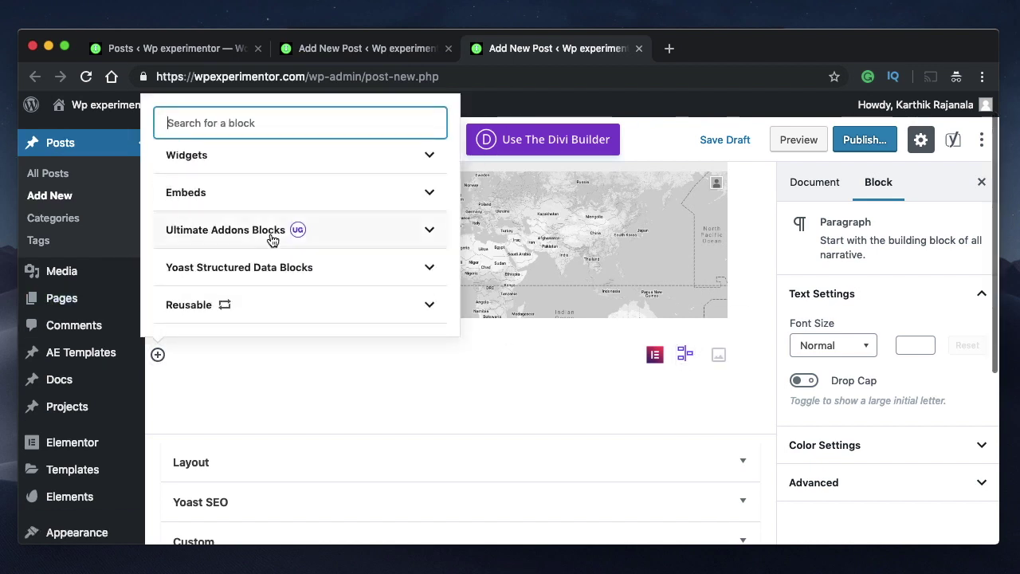
left_click(329, 234)
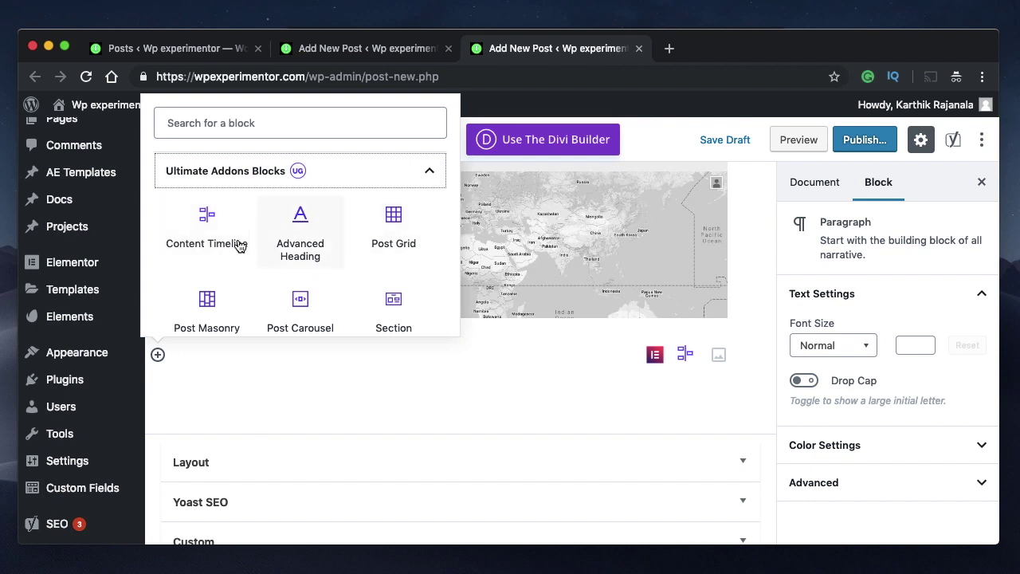
scroll(231, 244, "down", 2)
scroll(232, 245, "down", 3)
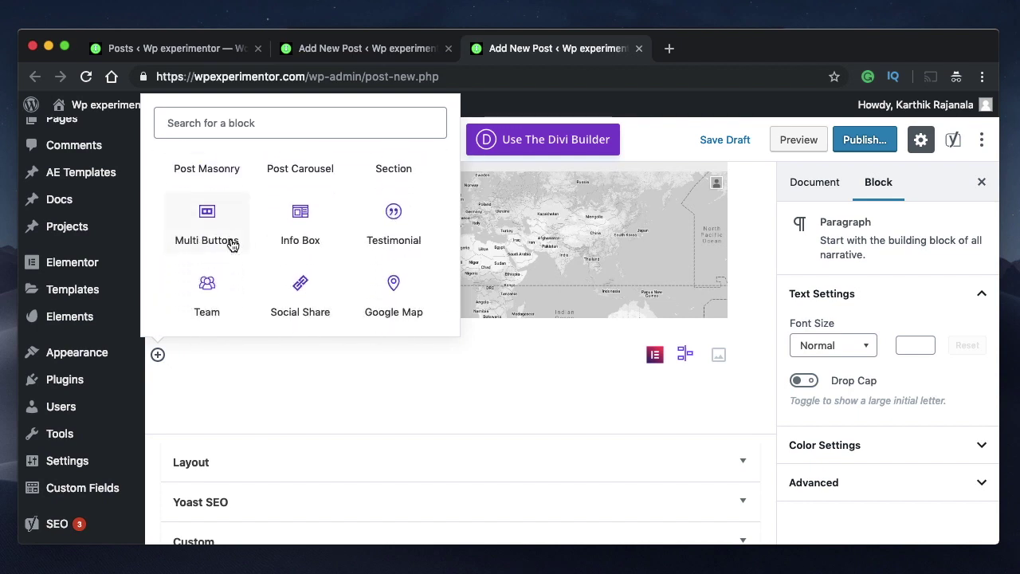
scroll(217, 243, "up", 3)
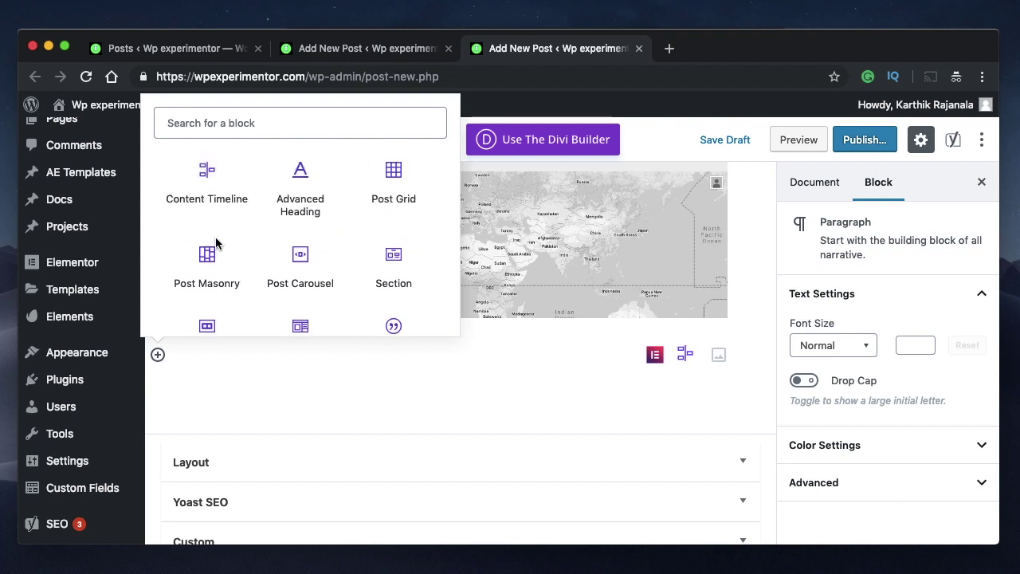
left_click(221, 192)
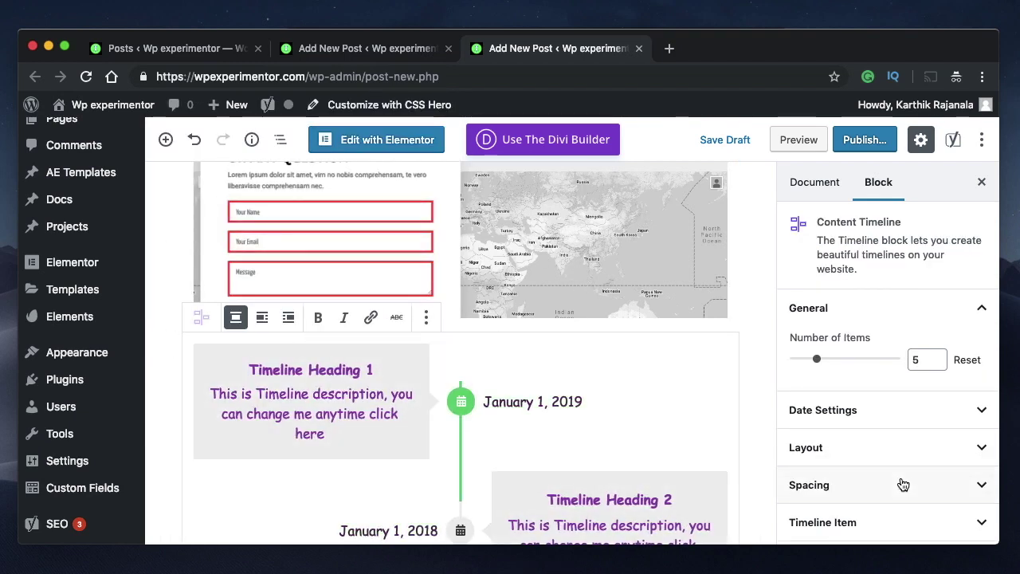
- Keep the Content Timeline's orientation at Center and set its number of items to 6
left_click(923, 460)
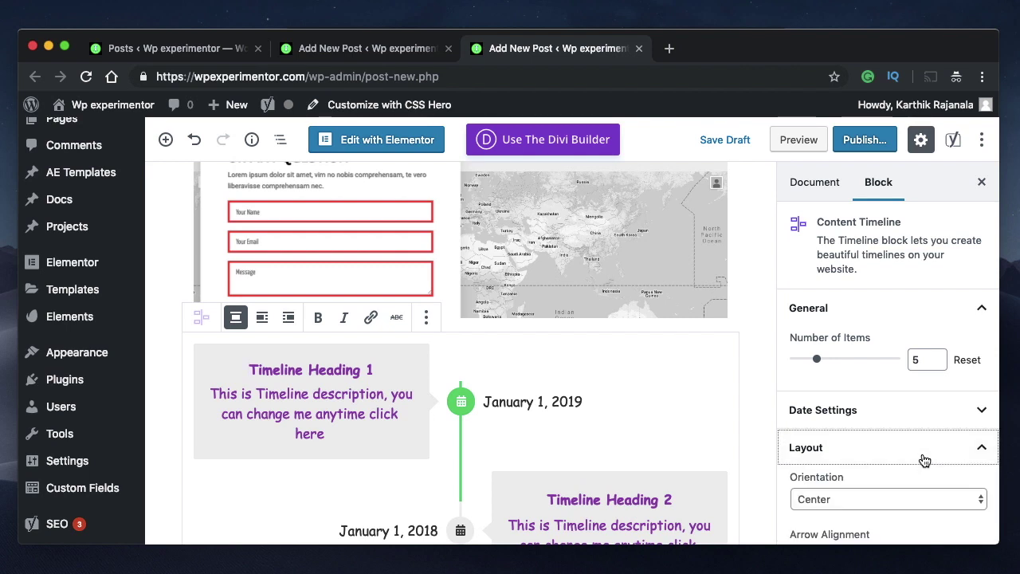
left_click(938, 499)
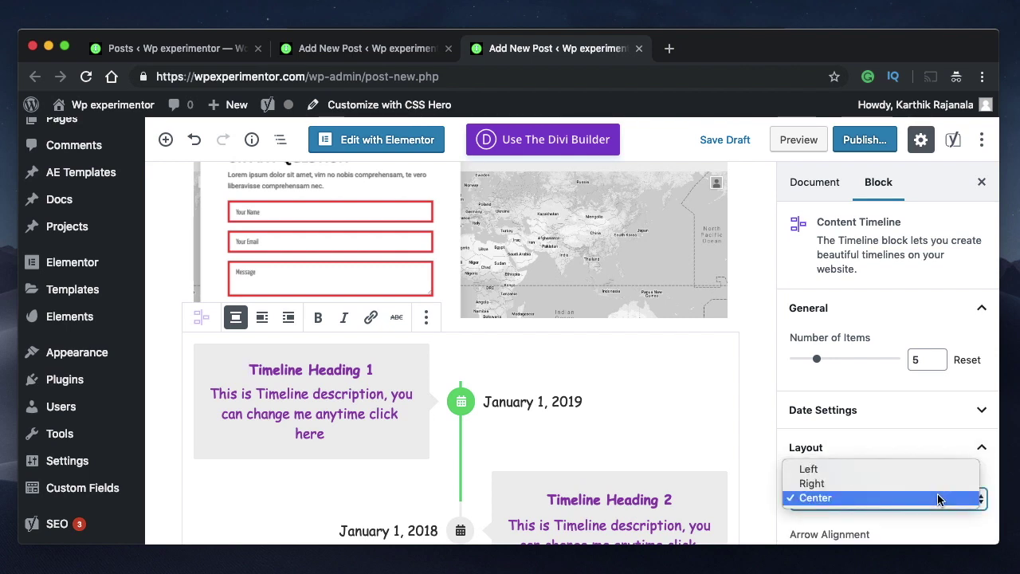
left_click(938, 498)
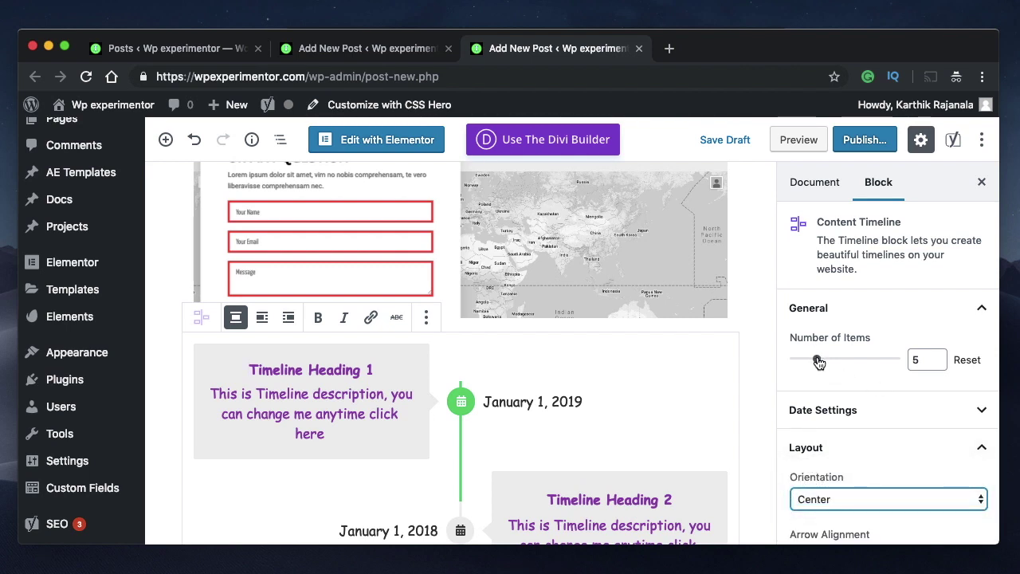
left_click_drag(816, 360, 825, 362)
left_click(968, 361)
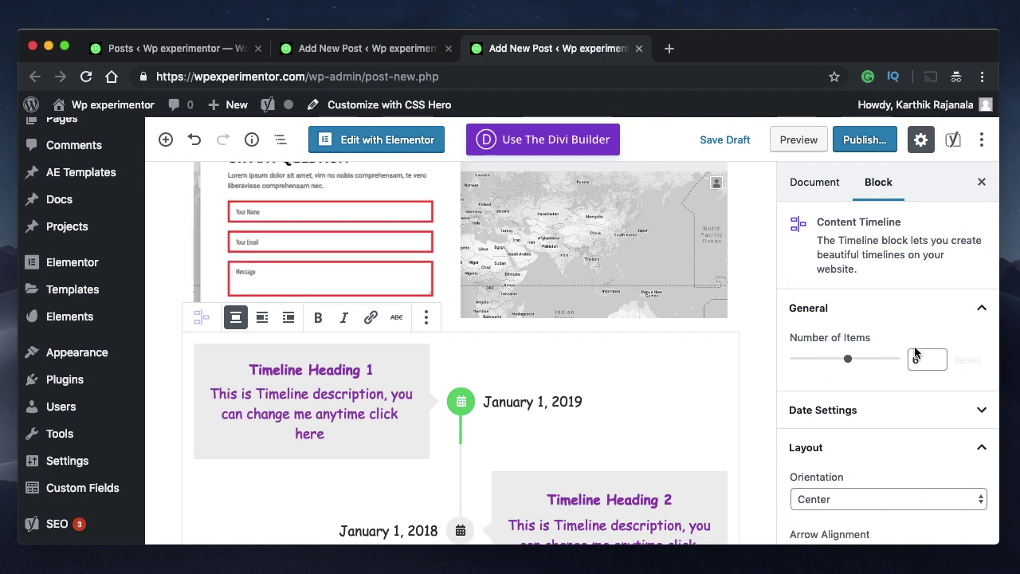
- Set the Content Timeline's vertical space to 32 in its spacing settings
scroll(908, 394, "down", 5)
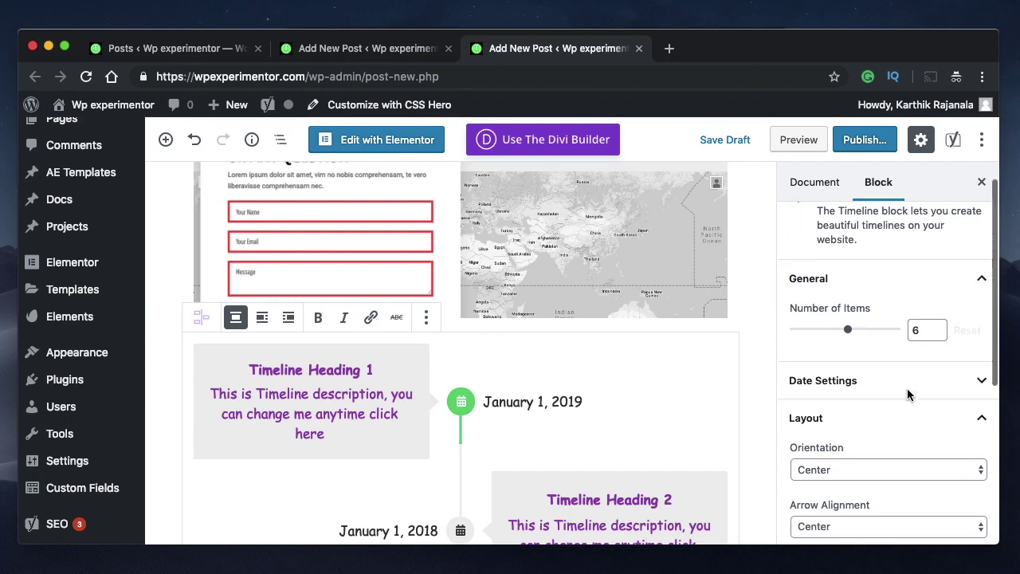
left_click(914, 371)
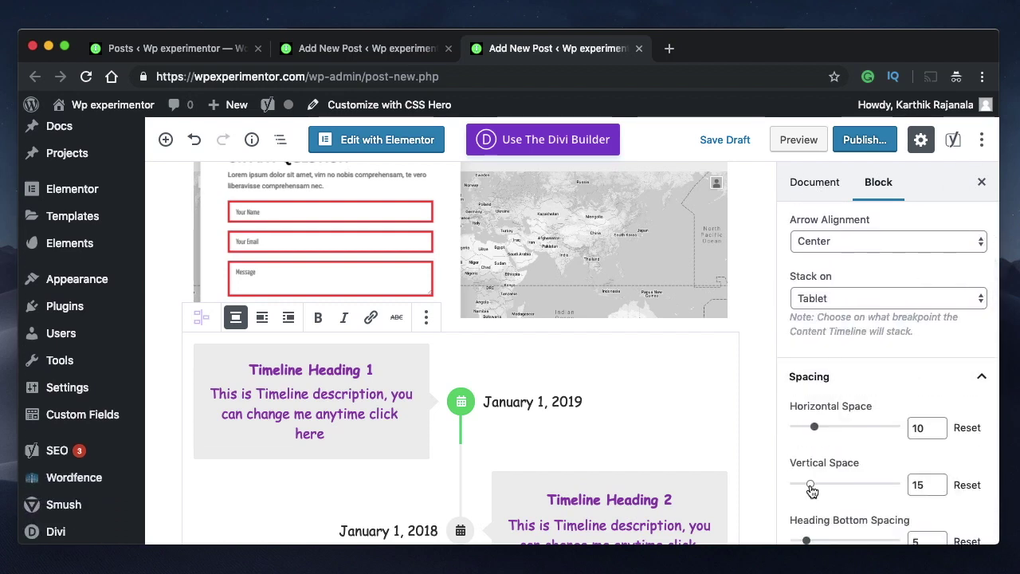
left_click_drag(811, 485, 828, 488)
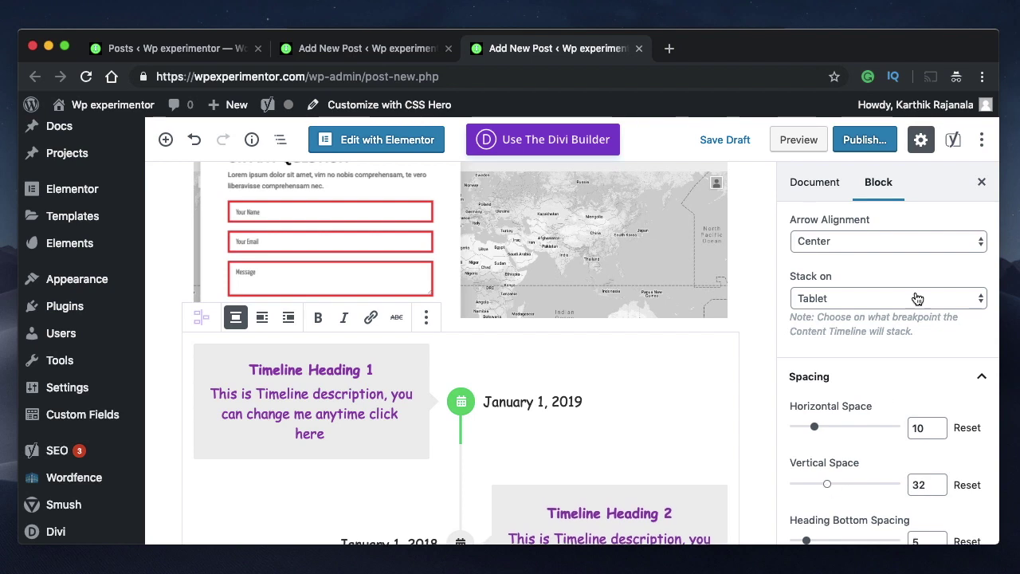
- Publish the second post, check the Posts list and the first post's editor, and return to the second post
left_click(863, 142)
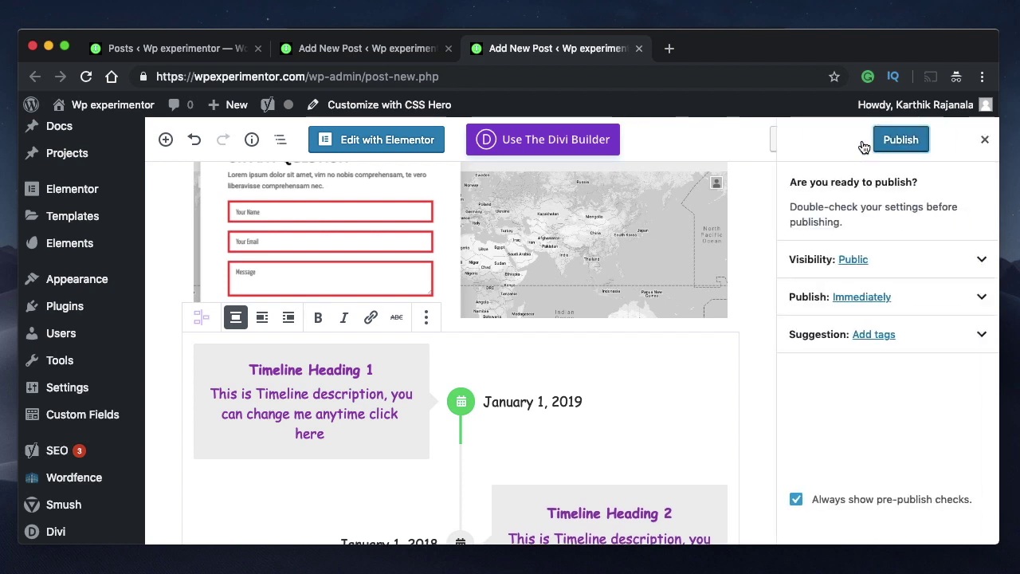
left_click(901, 140)
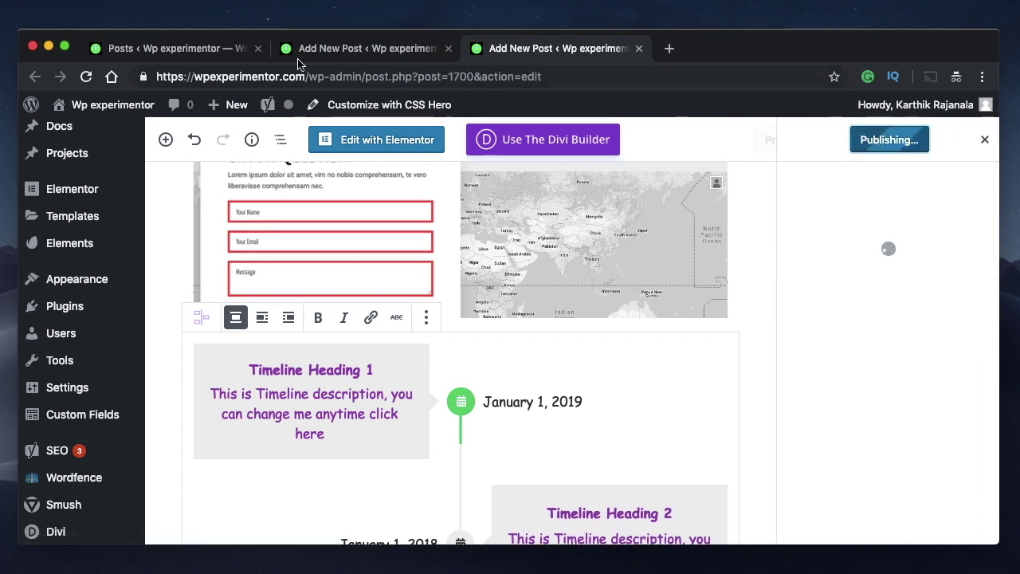
left_click(155, 48)
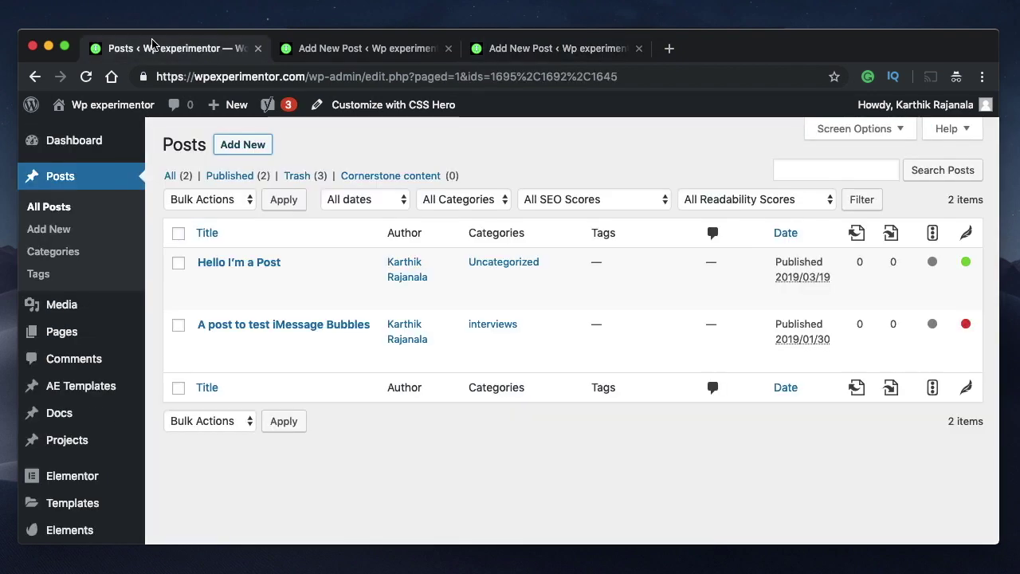
left_click(347, 46)
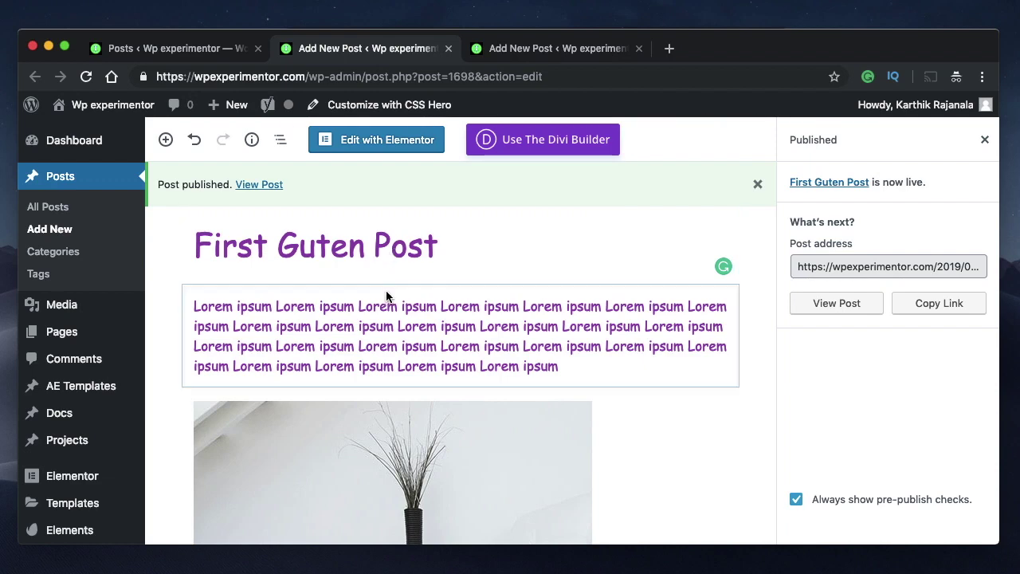
left_click(557, 53)
- Look through the second post's blocks in the editor, dismissing the publish notice and closing the publish pane
scroll(402, 369, "down", 10)
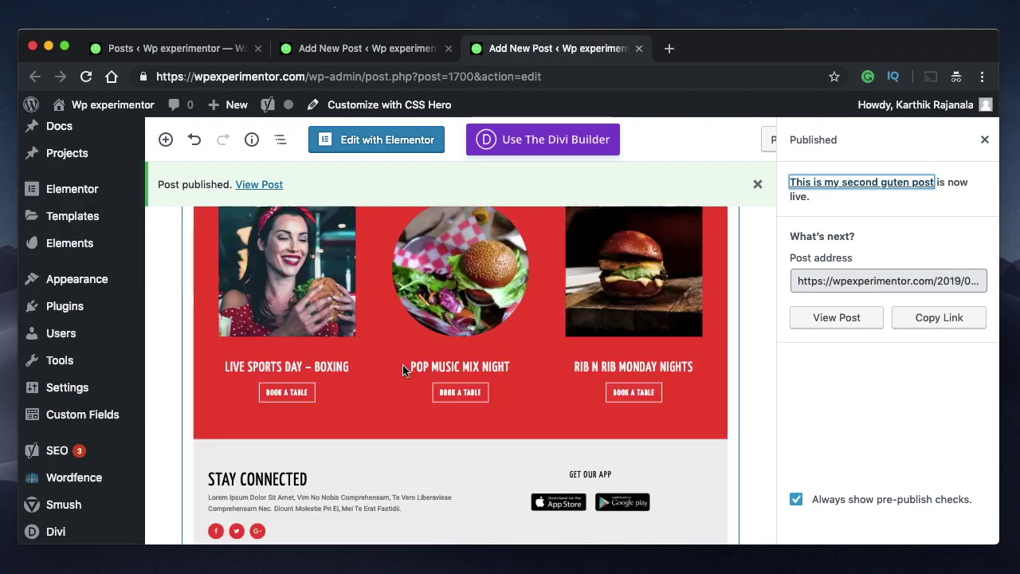
scroll(402, 369, "down", 5)
left_click(757, 184)
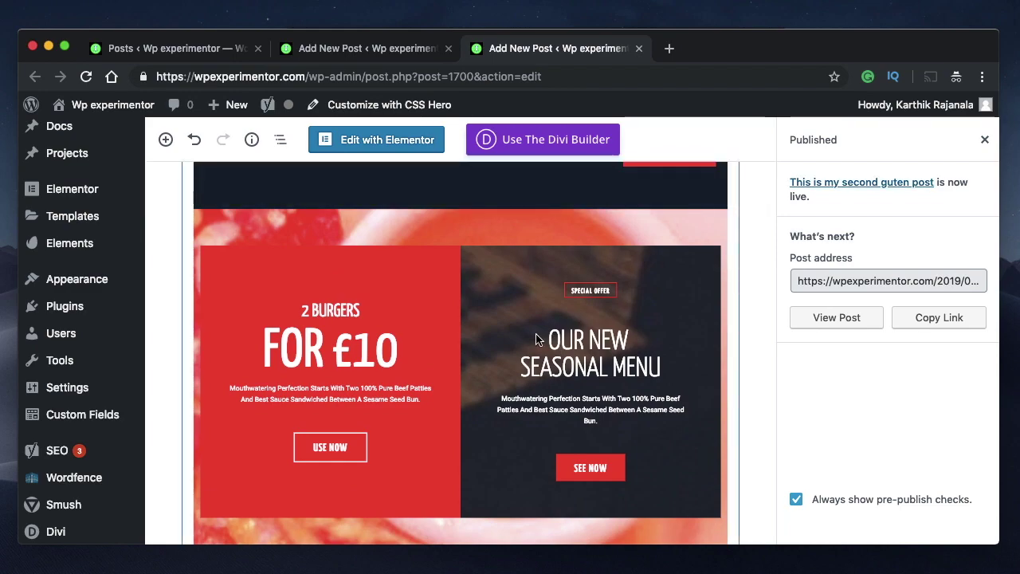
scroll(409, 394, "up", 15)
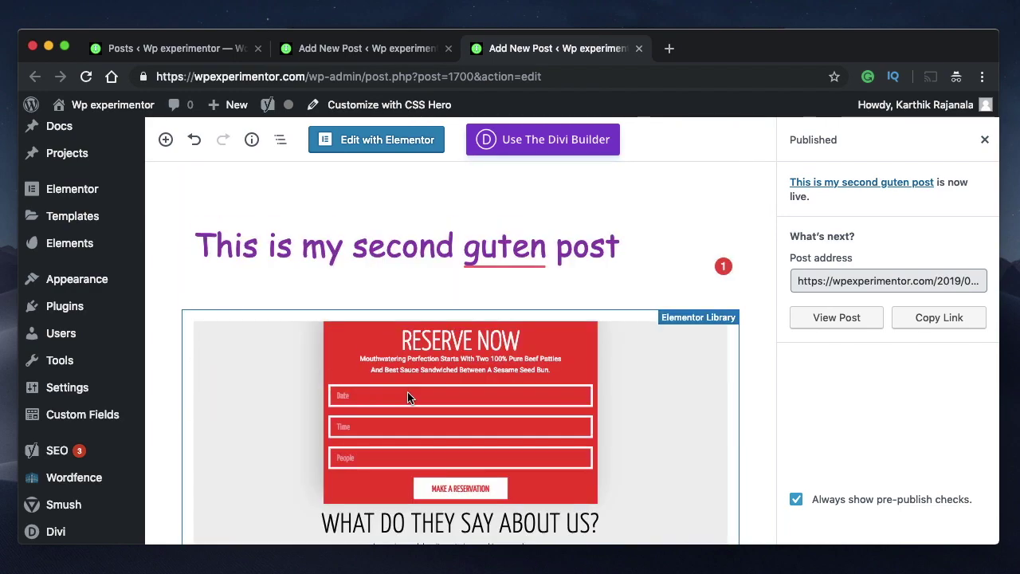
scroll(408, 398, "down", 15)
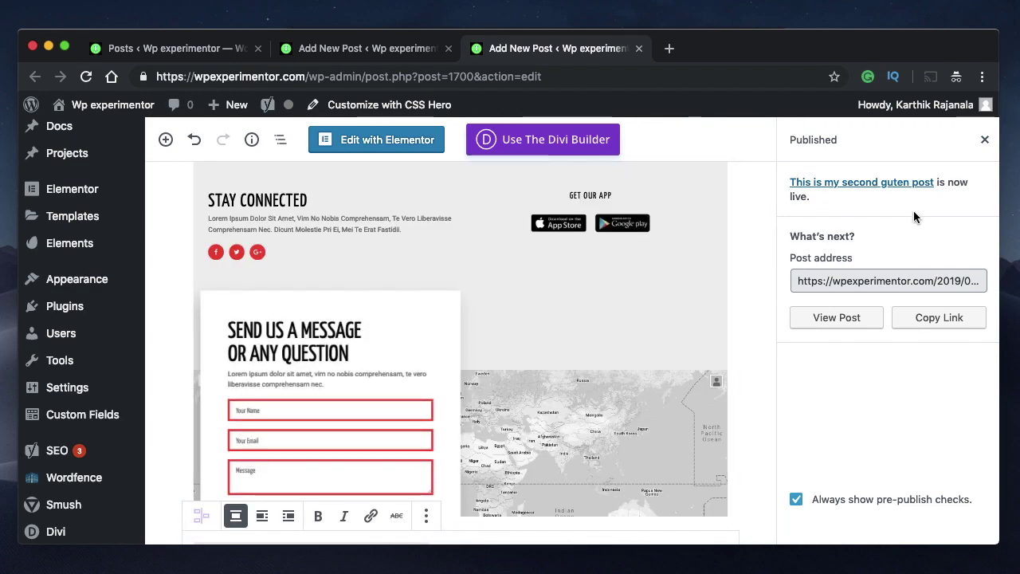
left_click(982, 141)
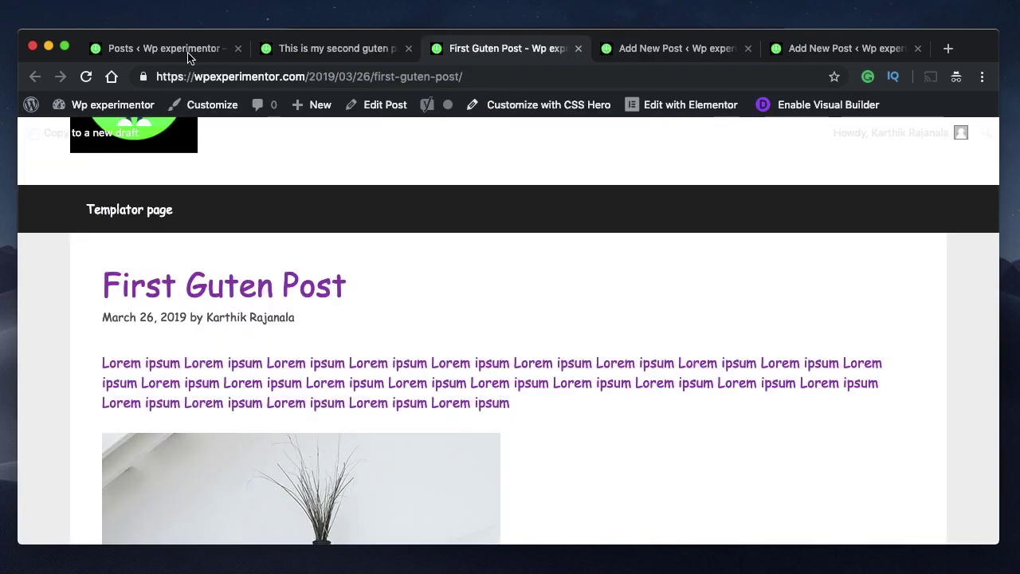
- Check the Posts list and look through the live second post from its title down to the content timeline
left_click(164, 46)
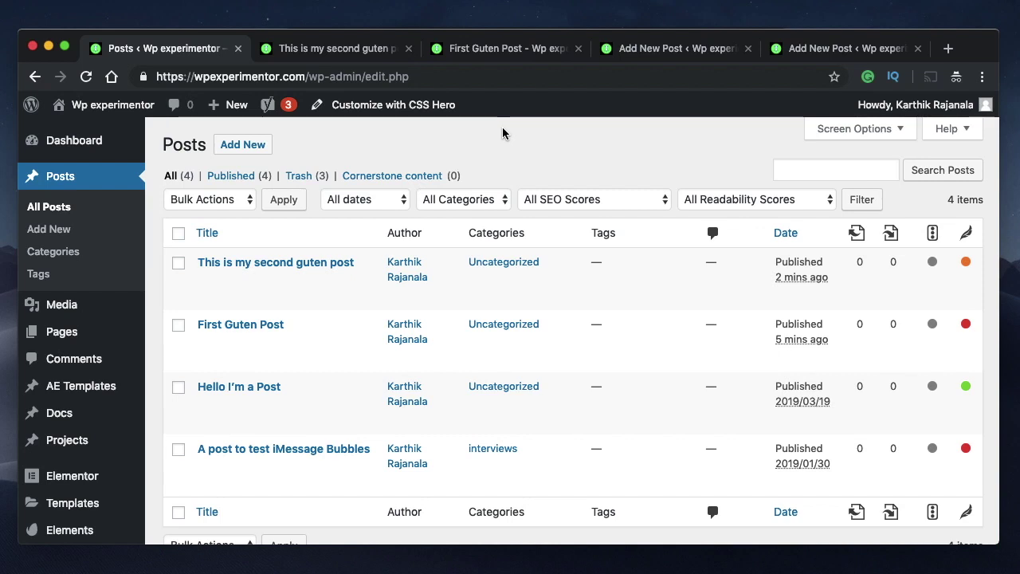
left_click(329, 42)
scroll(342, 360, "down", 3)
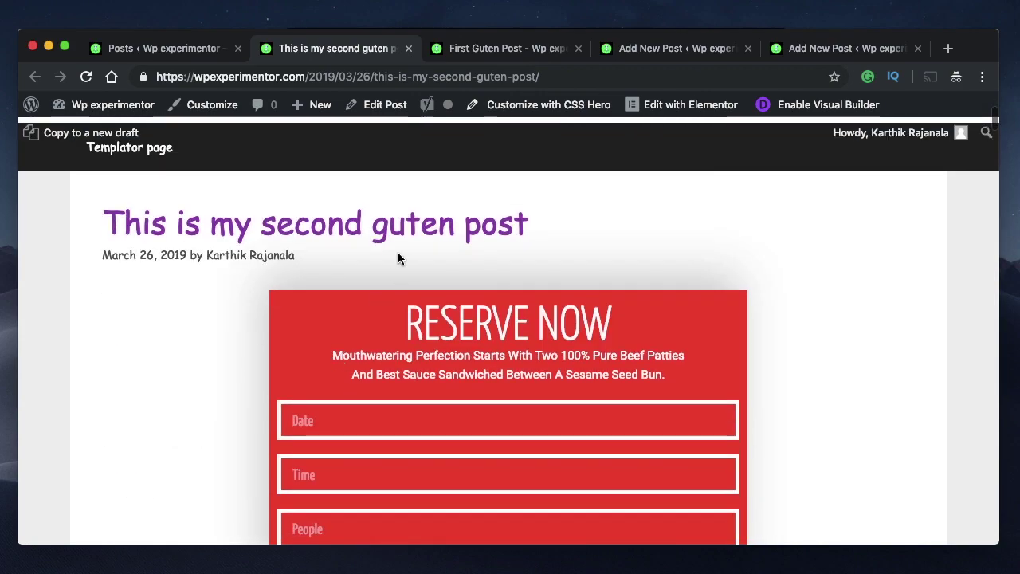
scroll(319, 251, "down", 10)
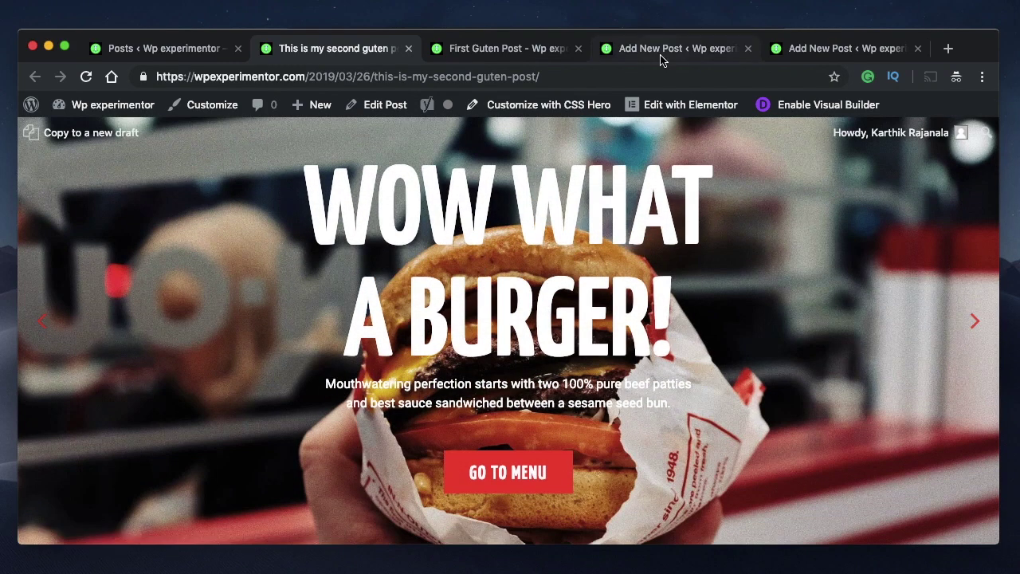
scroll(526, 321, "down", 10)
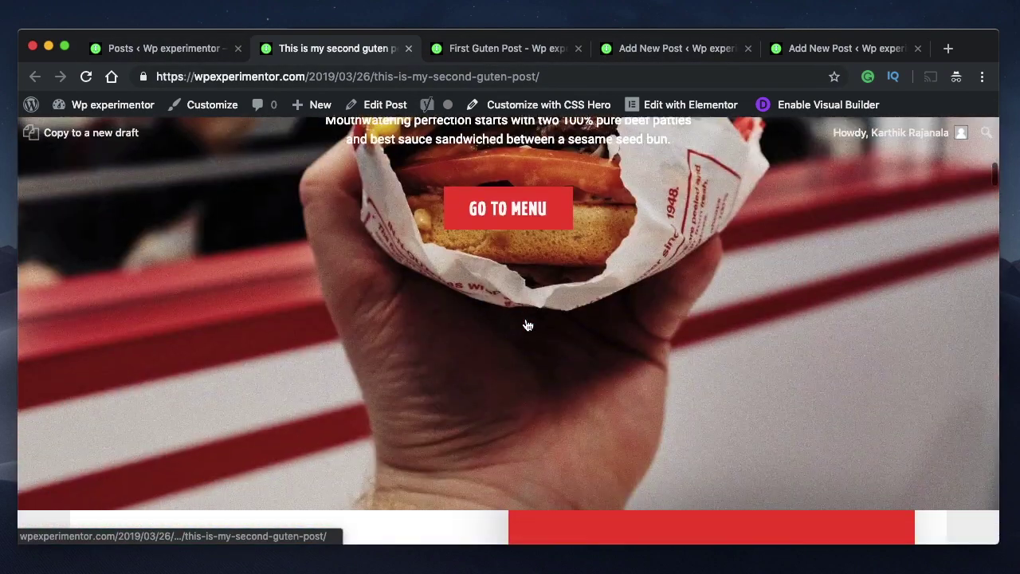
scroll(547, 263, "up", 20)
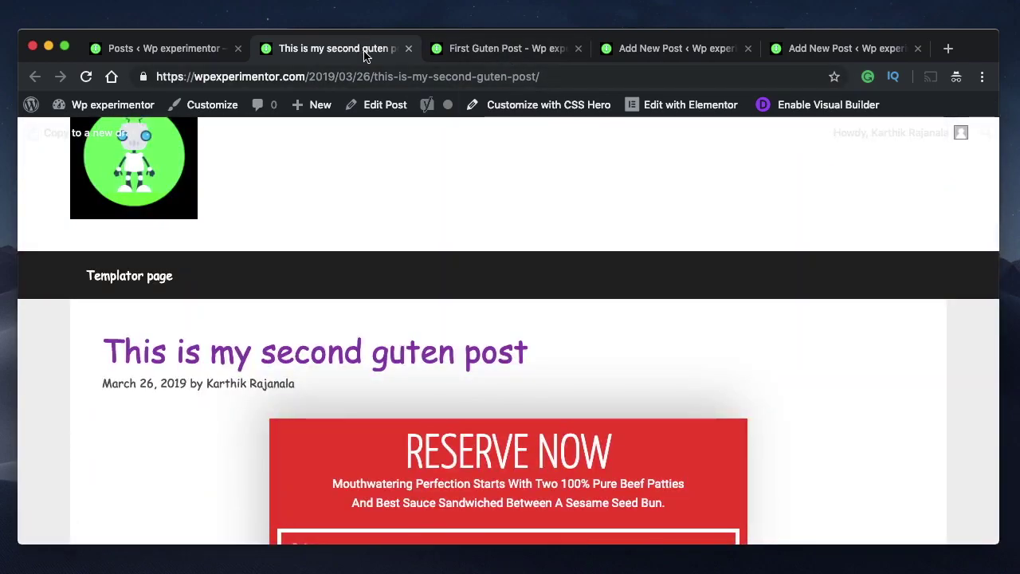
scroll(441, 305, "down", 5)
scroll(440, 305, "up", 3)
scroll(441, 303, "down", 15)
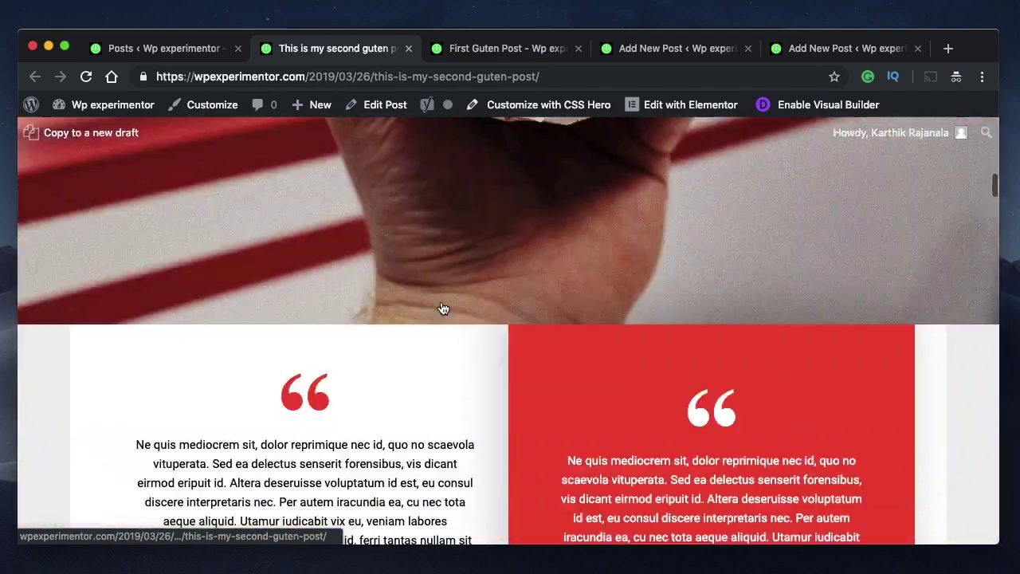
scroll(443, 309, "down", 15)
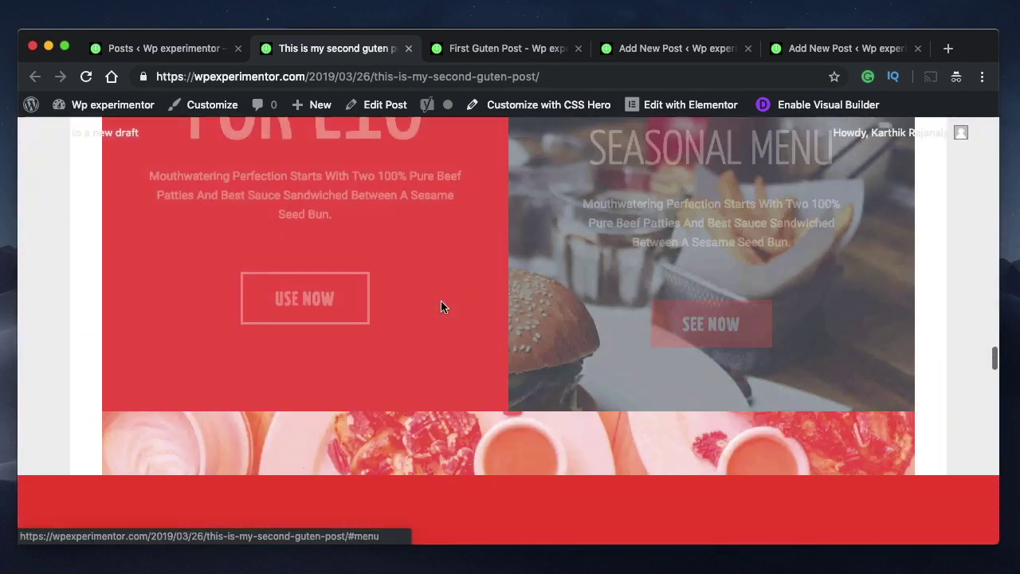
scroll(441, 303, "down", 15)
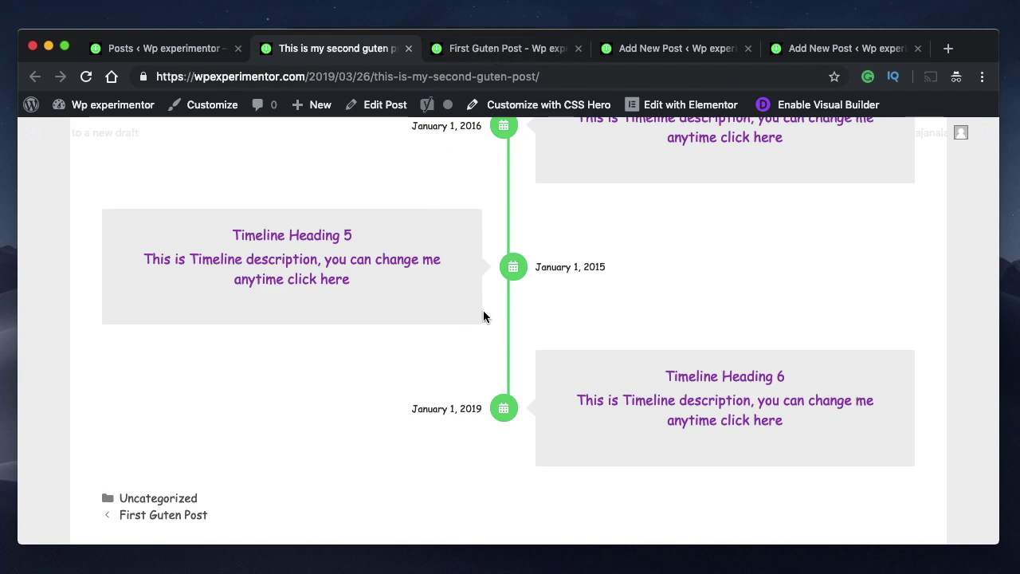
- Look over the live page of First Guten Post
left_click(517, 48)
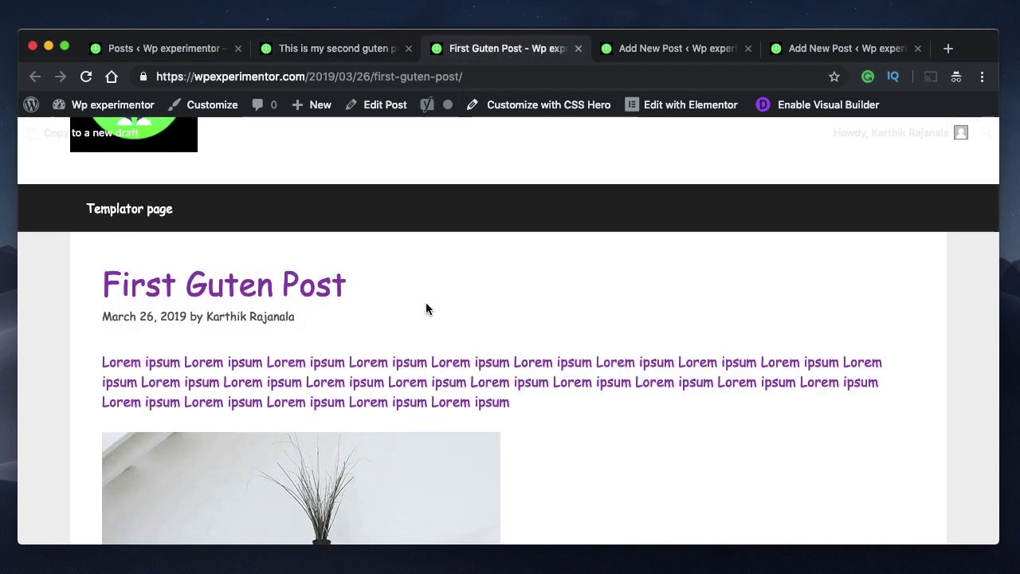
scroll(427, 309, "down", 5)
scroll(383, 342, "up", 5)
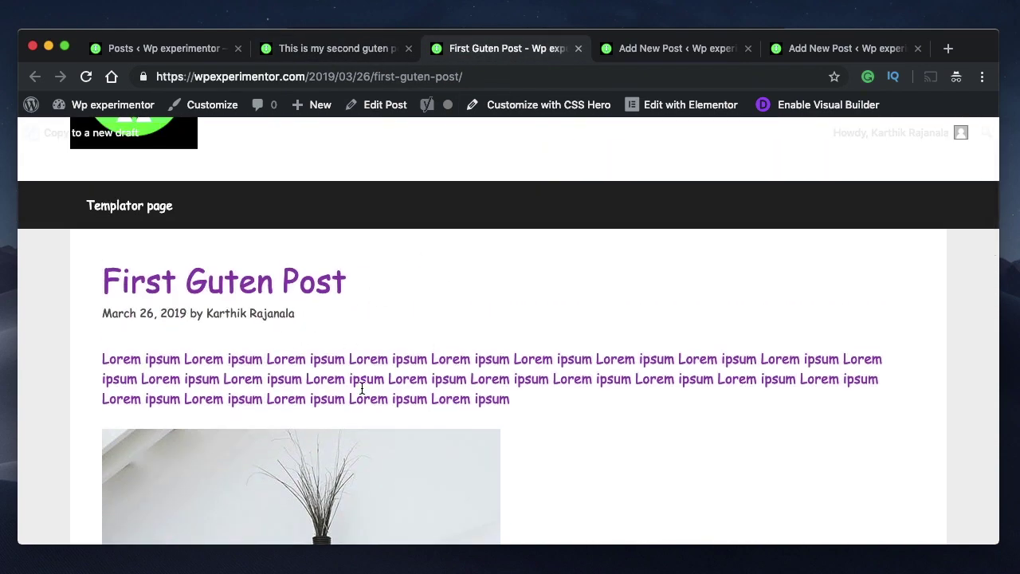
- Open the installed plugins list and activate the Classic Editor plugin
left_click(170, 50)
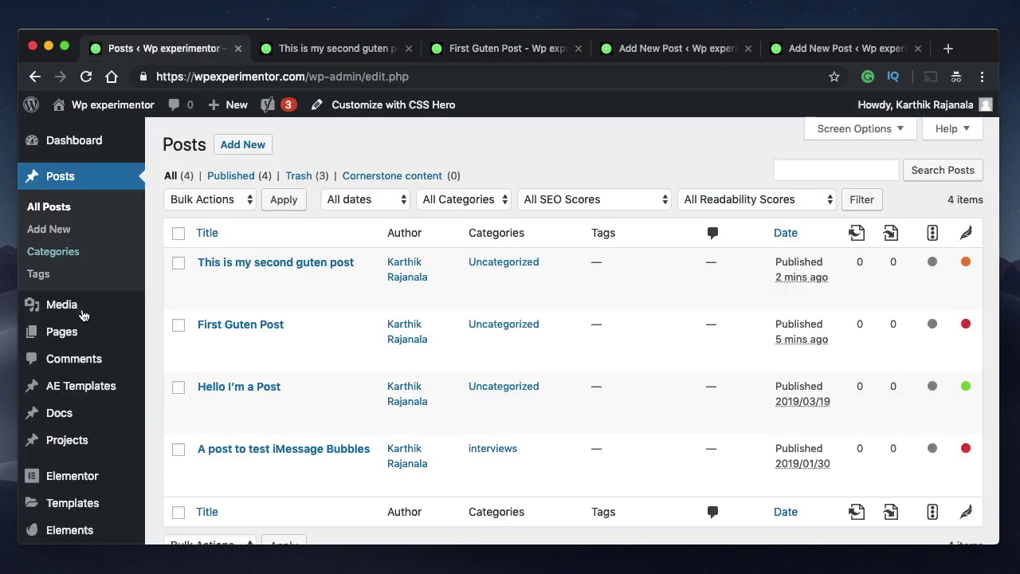
scroll(88, 470, "down", 3)
mouse_move(90, 449)
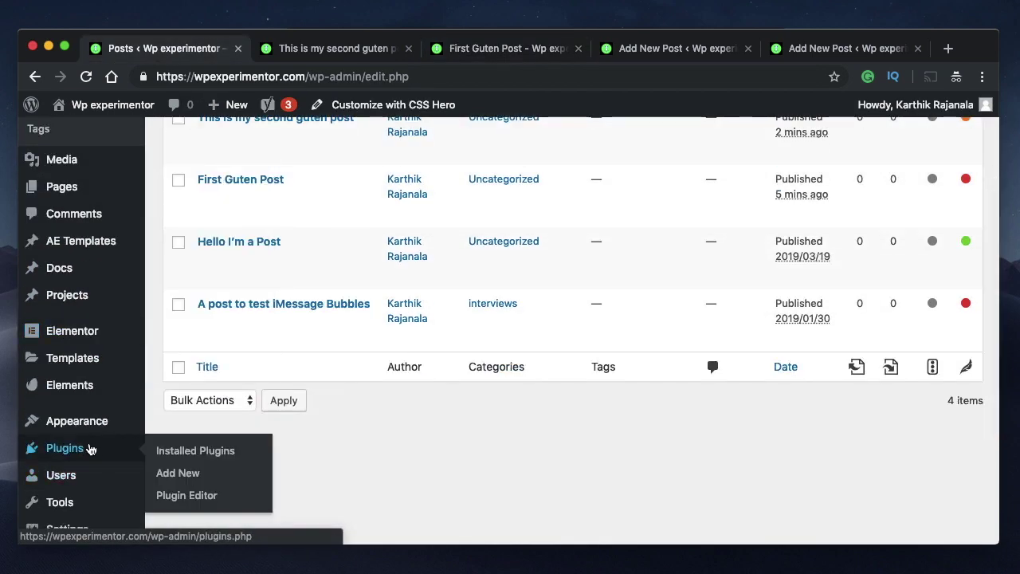
left_click(225, 451)
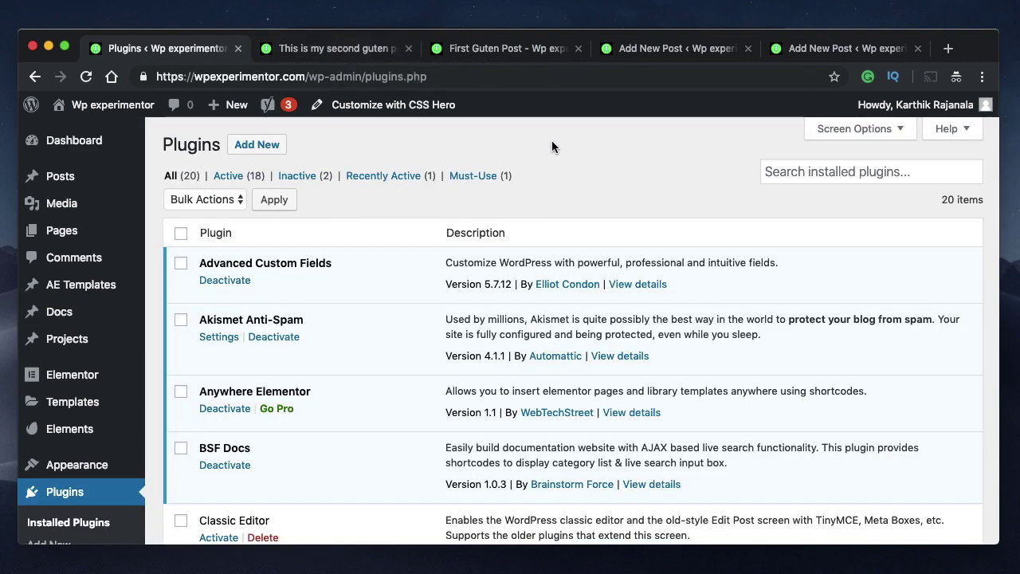
scroll(392, 370, "down", 1)
scroll(392, 371, "down", 5)
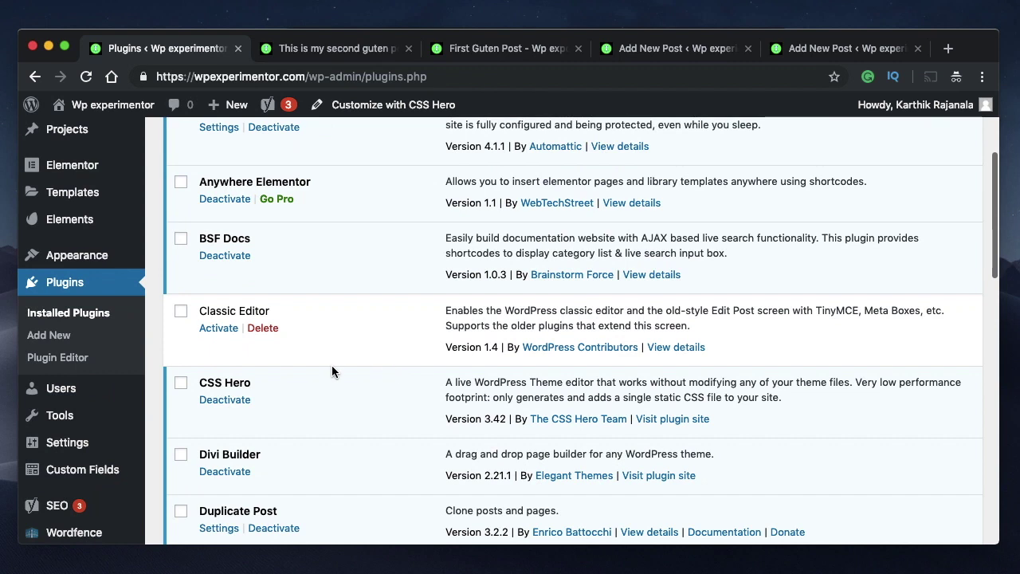
left_click(219, 328)
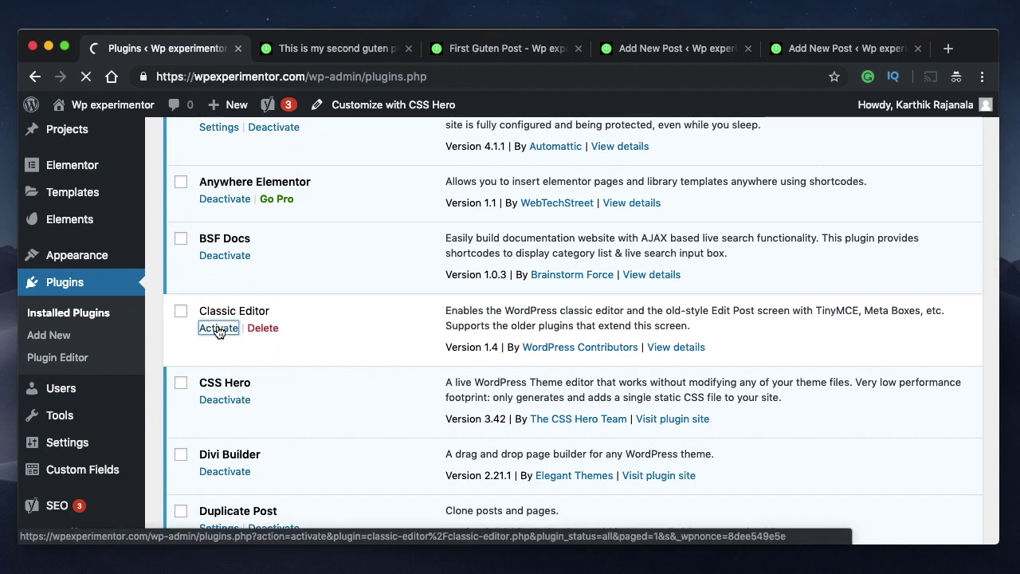
- Reload the live pages of both posts and look over First Guten Post from its title to the quote
left_click(356, 50)
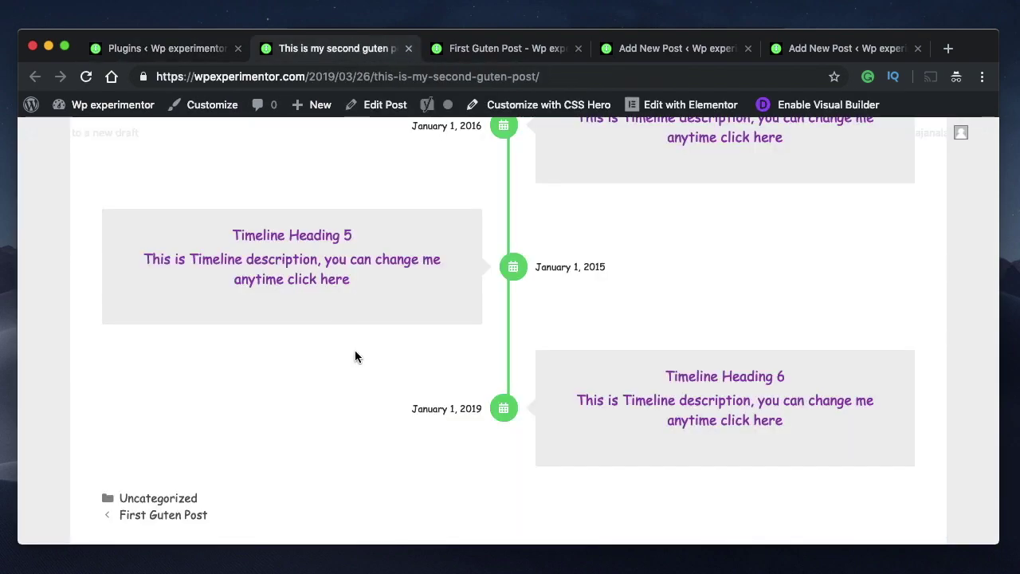
scroll(355, 350, "up", 10)
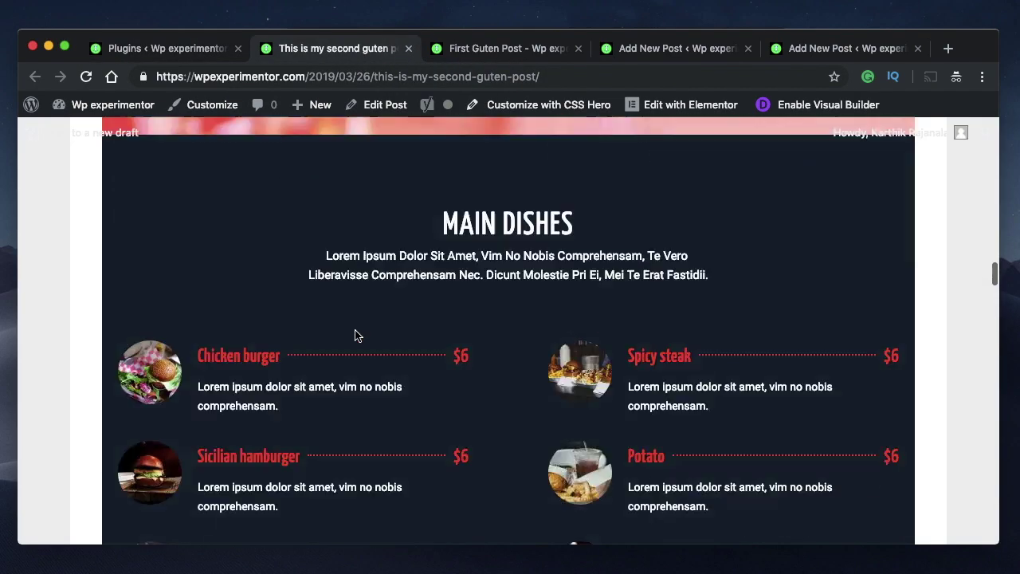
scroll(355, 334, "up", 5)
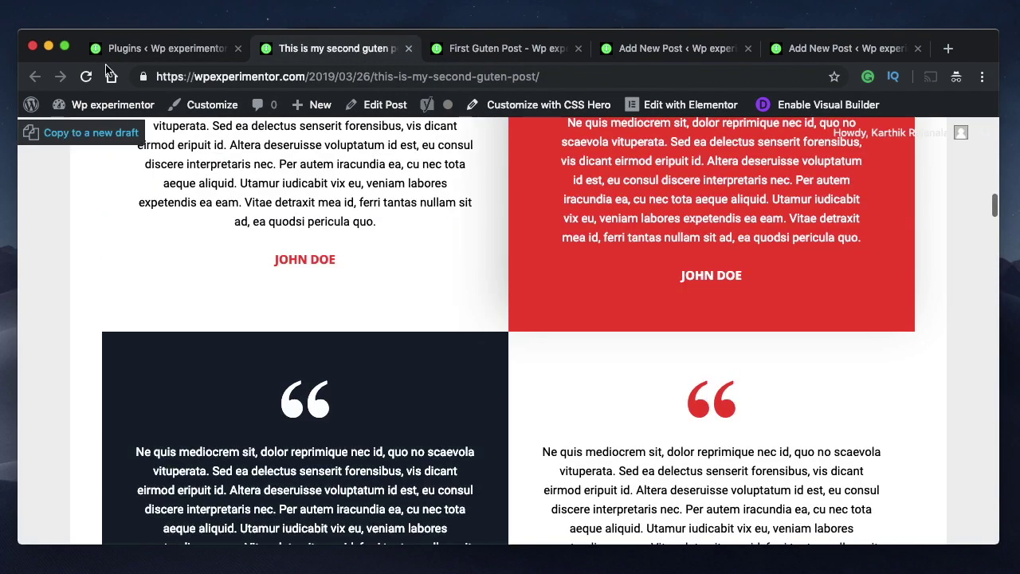
left_click(537, 49)
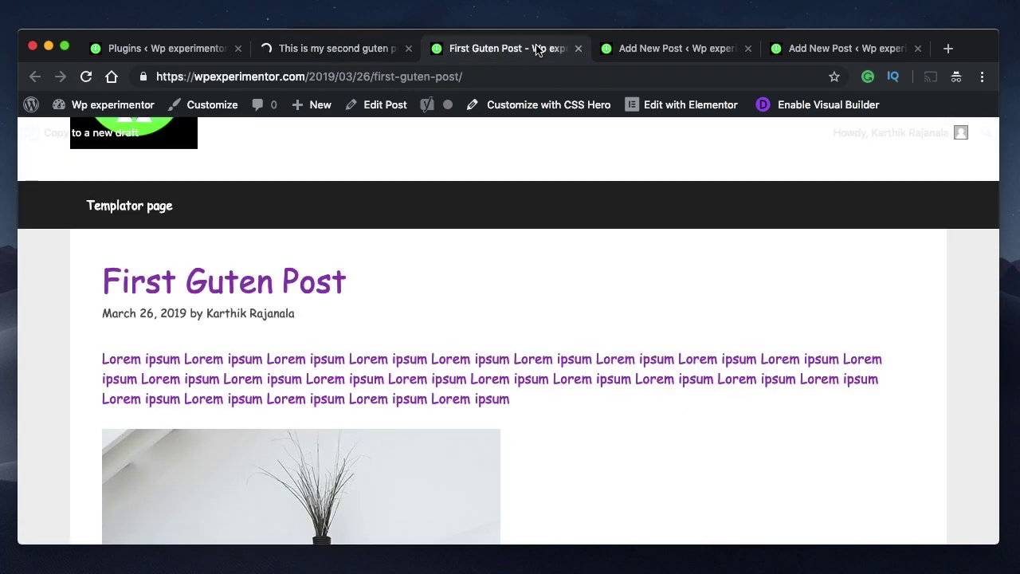
left_click(86, 78)
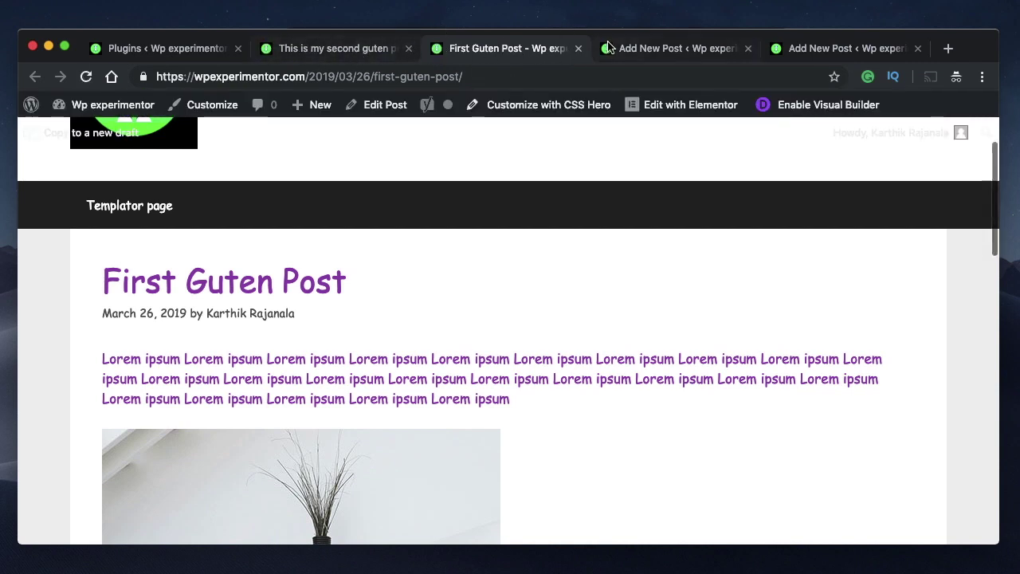
scroll(378, 364, "down", 10)
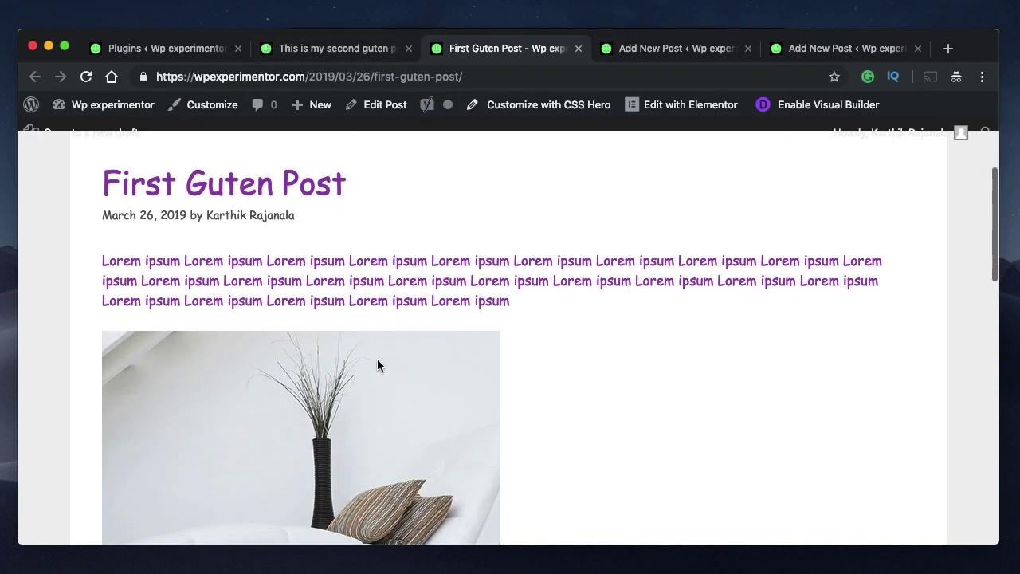
scroll(378, 358, "up", 8)
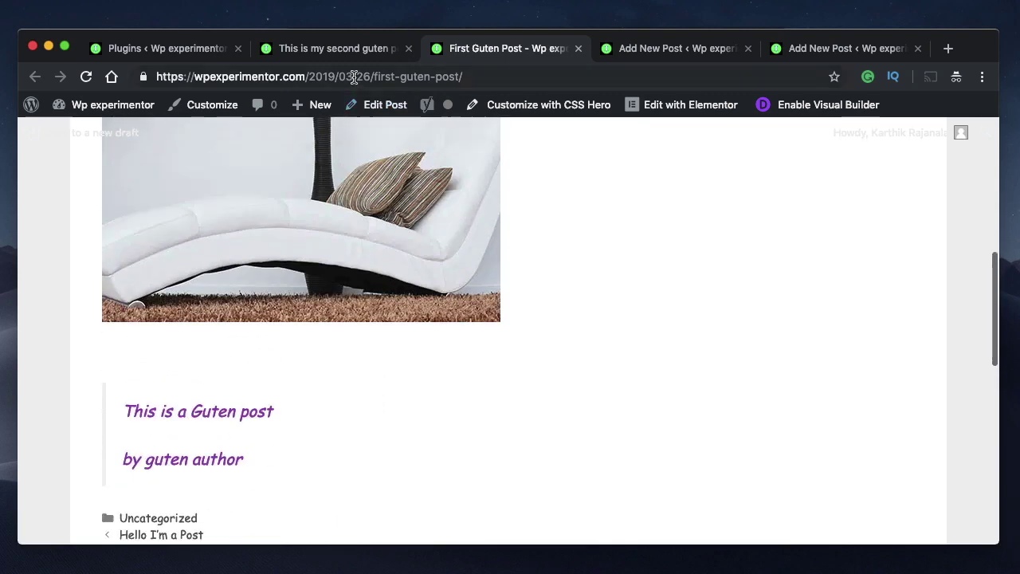
- Look through the live second post down to its content timeline and return to the site header
left_click(335, 51)
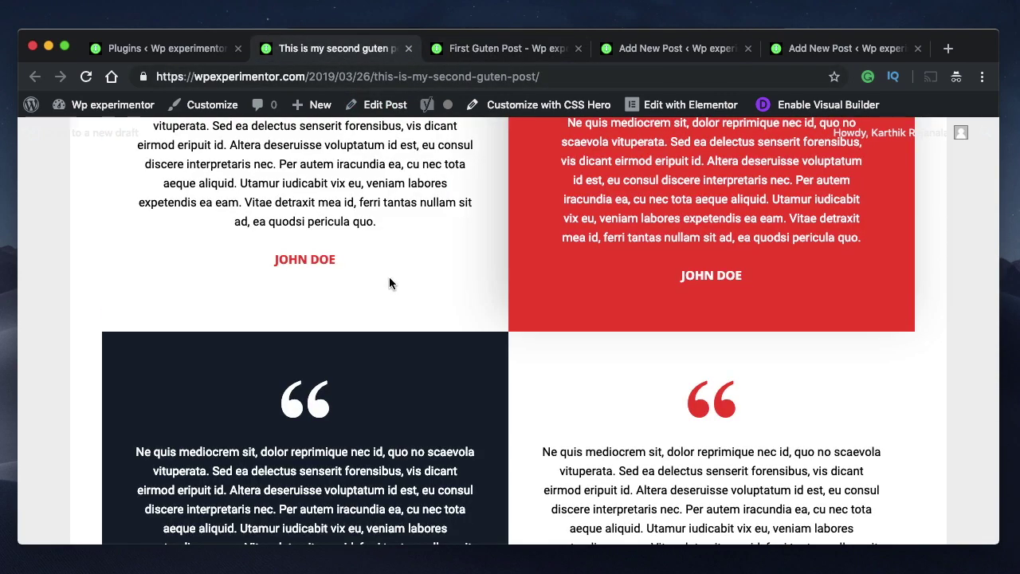
scroll(390, 281, "down", 10)
scroll(390, 281, "down", 10)
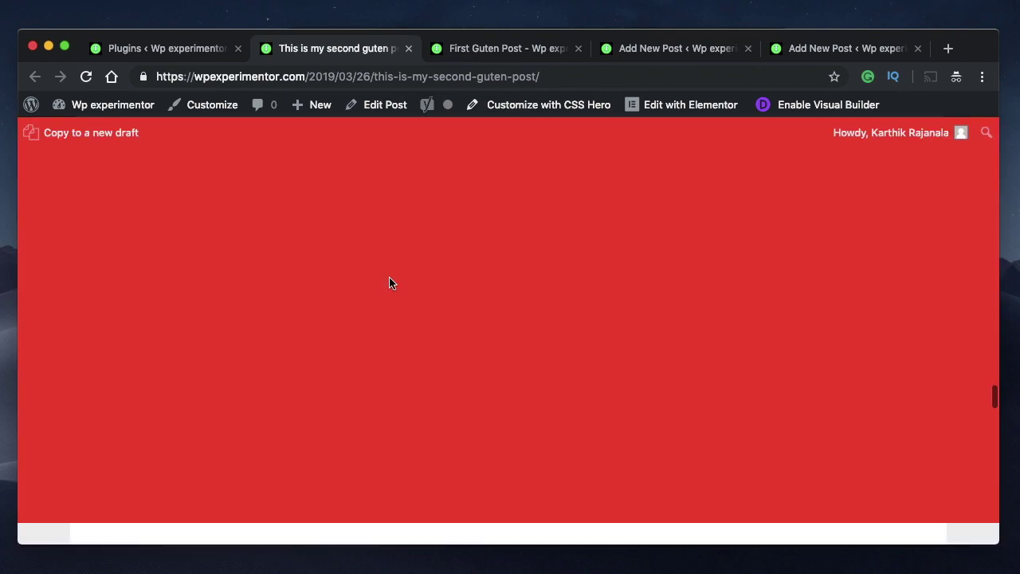
scroll(390, 283, "down", 4)
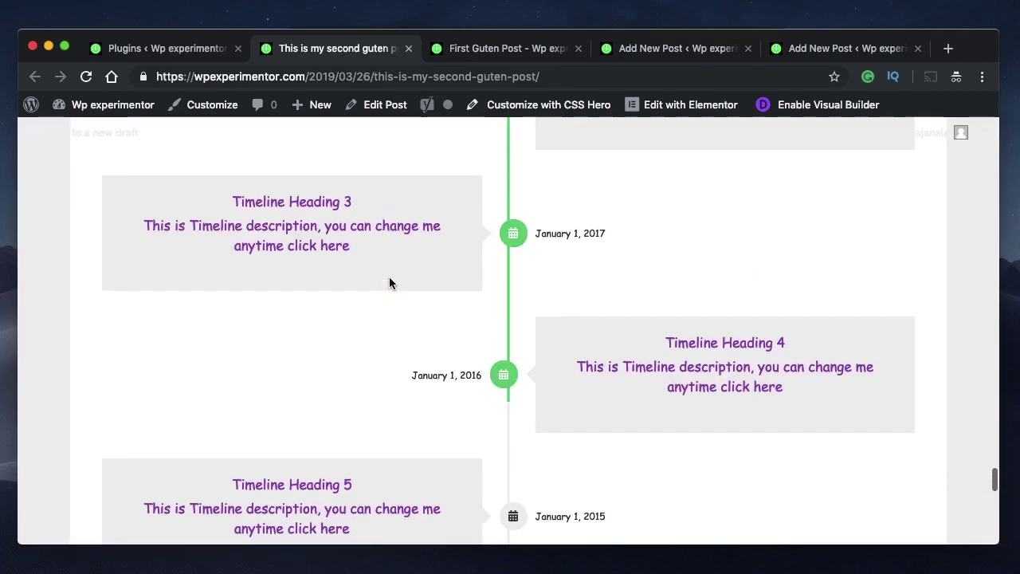
scroll(390, 283, "down", 5)
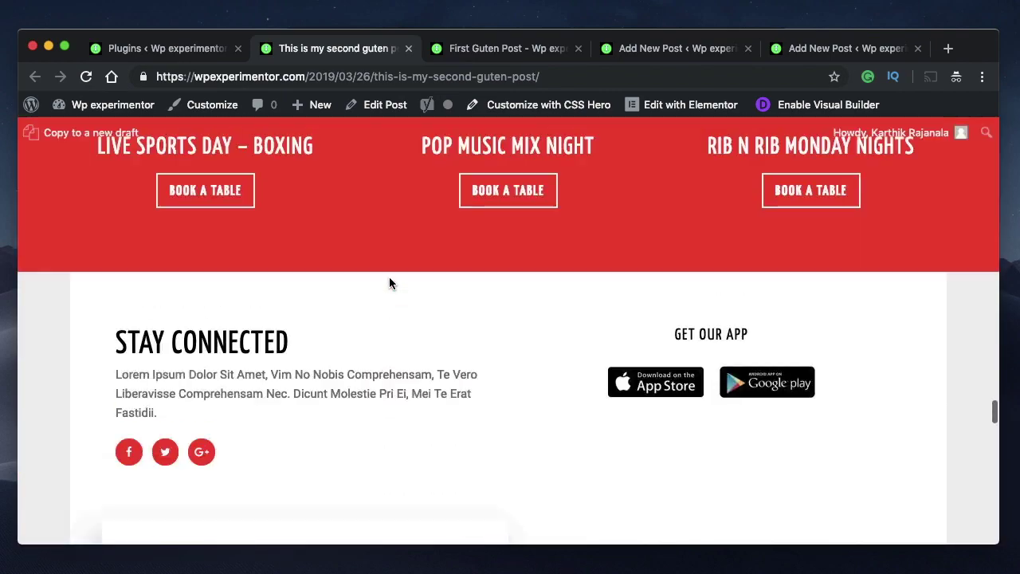
scroll(389, 276, "up", 20)
scroll(390, 283, "up", 10)
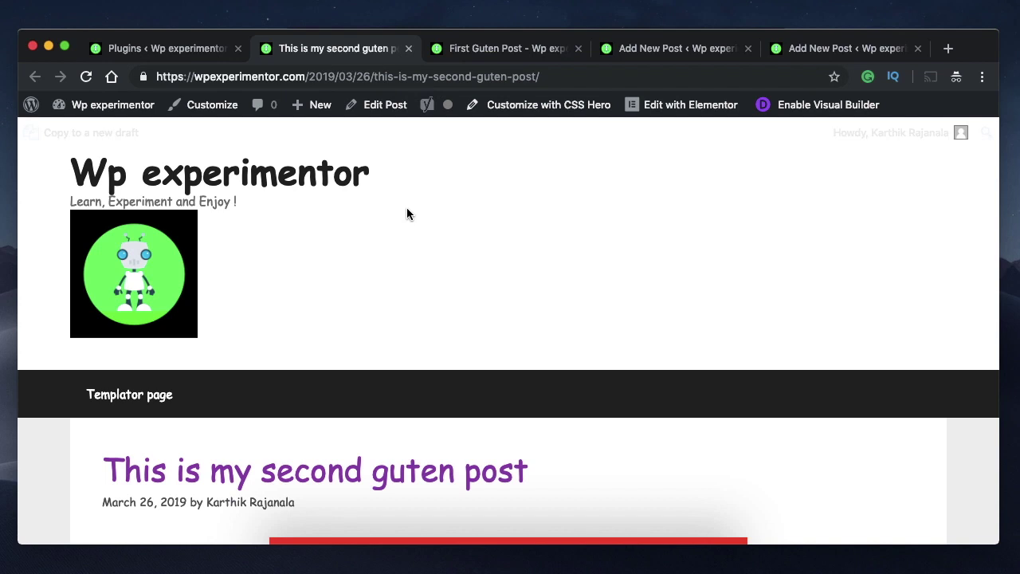
- Review the live second post from the reservation form through the menu sections to the comment form, returning to the timeline
scroll(406, 214, "down", 5)
scroll(407, 213, "down", 3)
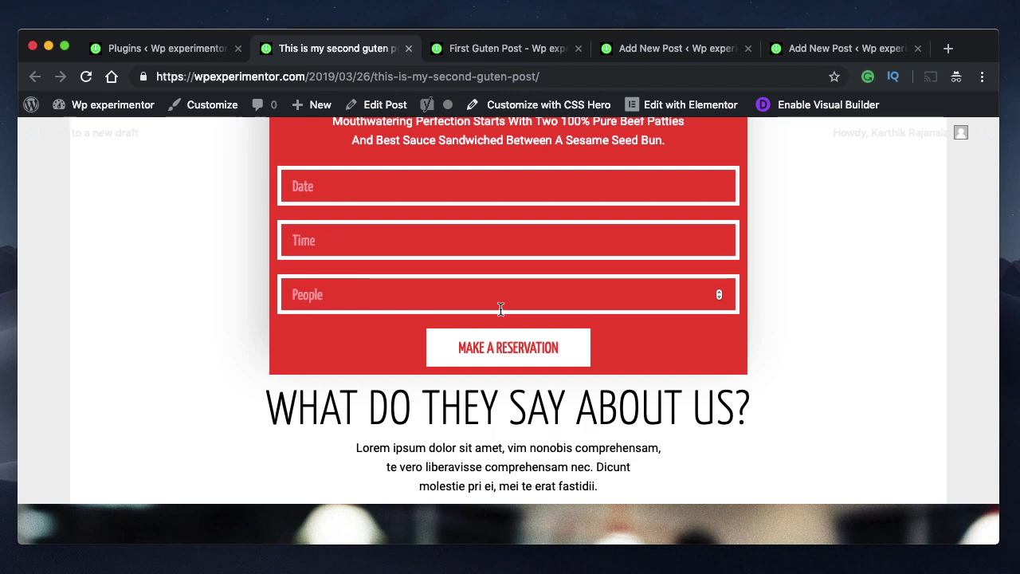
scroll(500, 309, "down", 15)
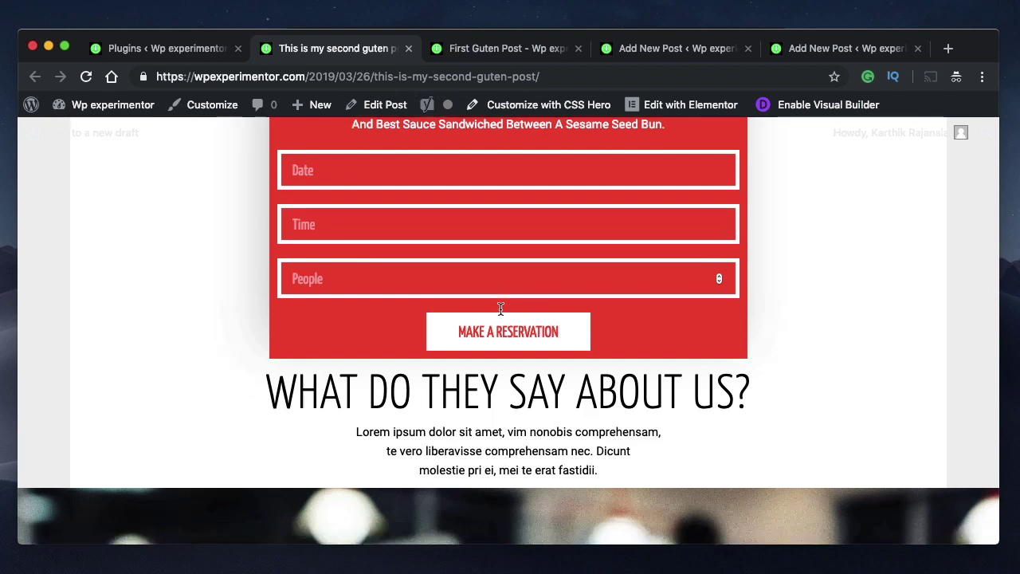
scroll(500, 310, "down", 20)
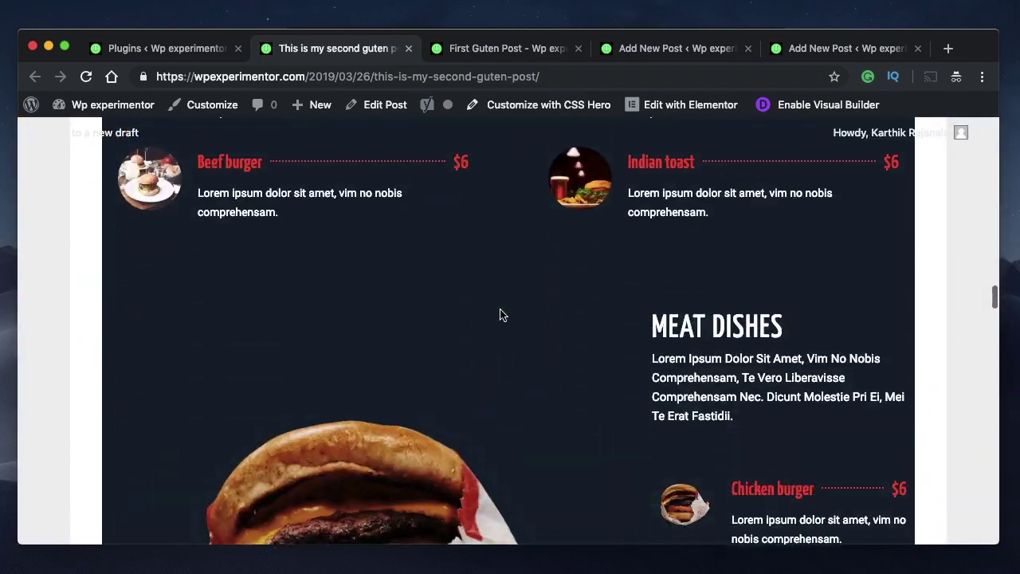
scroll(500, 314, "down", 10)
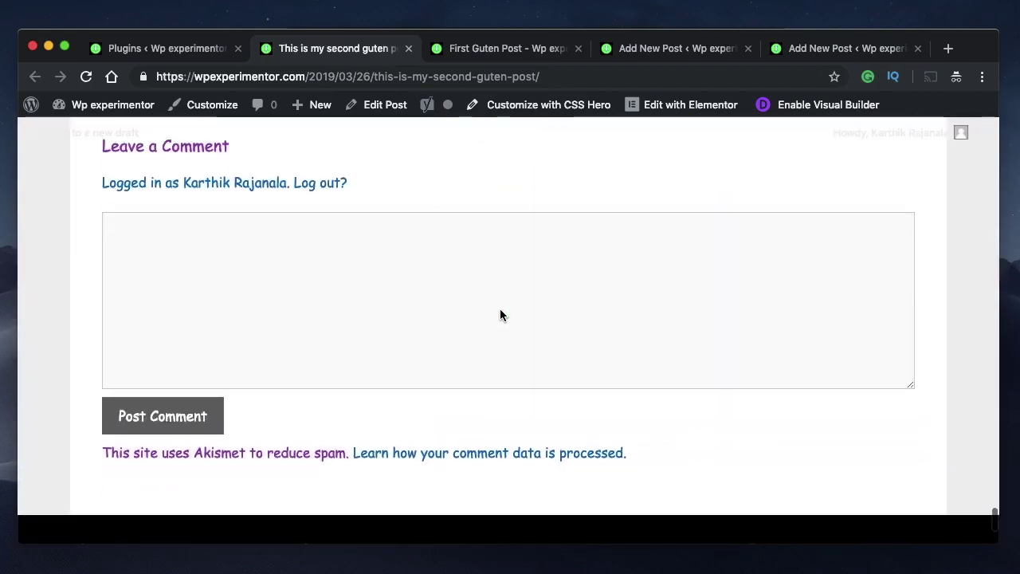
scroll(499, 314, "up", 12)
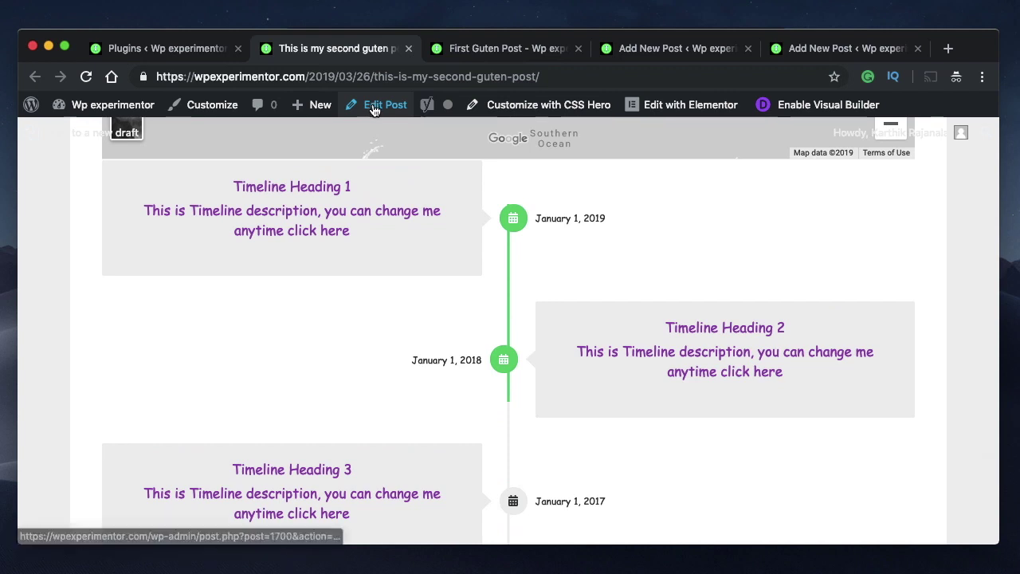
- Open both live posts for editing, each in its own browser tab, and return to the second post
left_click(374, 105)
left_click(502, 60)
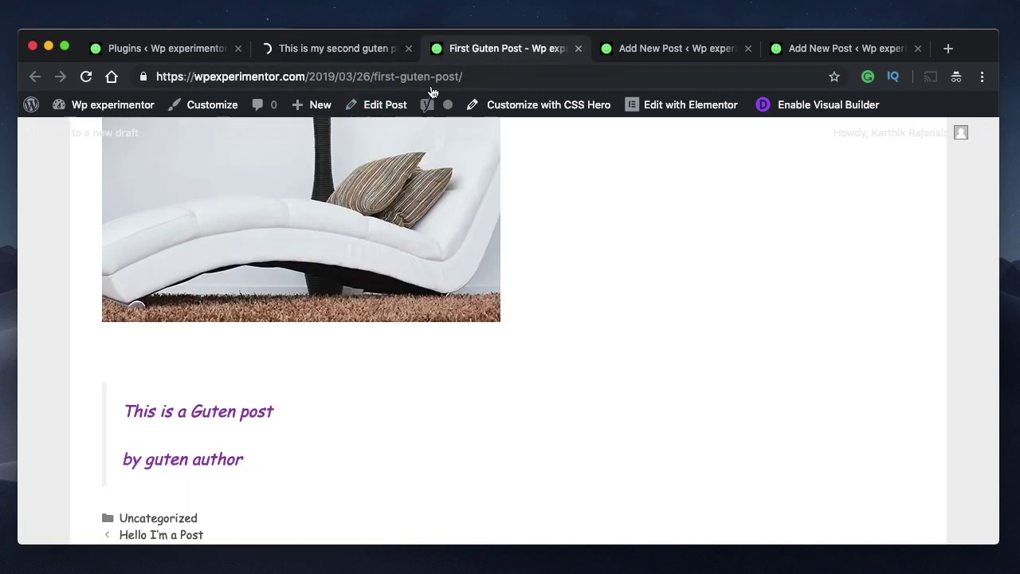
left_click(388, 104)
left_click(336, 50)
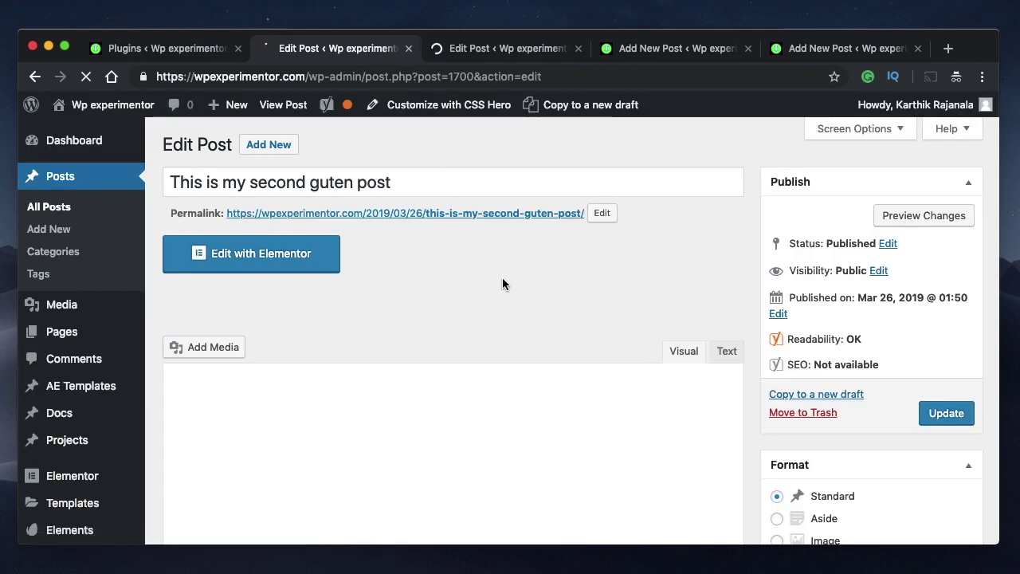
- Examine the second post's content in the classic editor, from the timeline entries down to the author setting
scroll(511, 280, "down", 3)
scroll(385, 420, "down", 3)
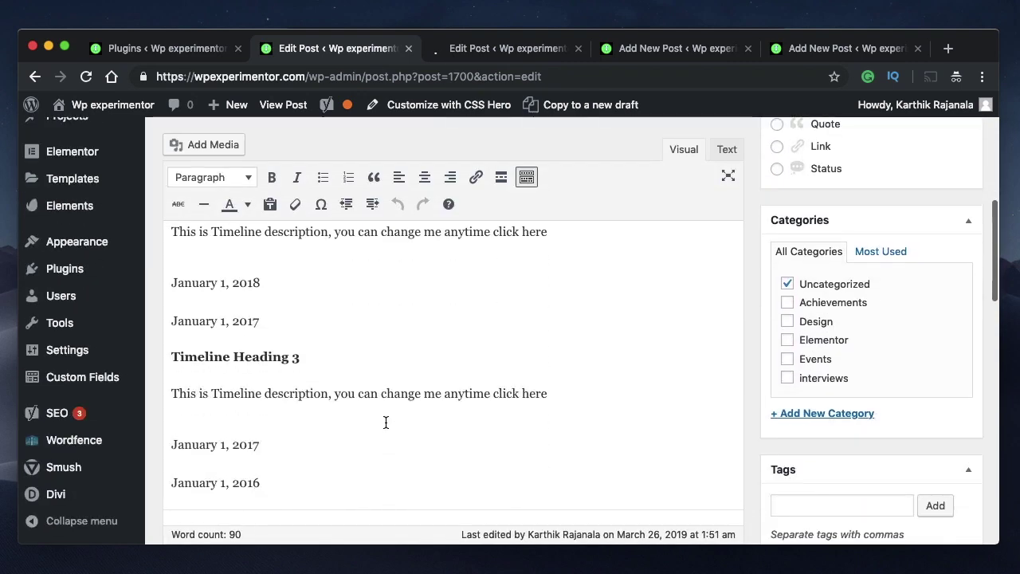
scroll(368, 345, "down", 8)
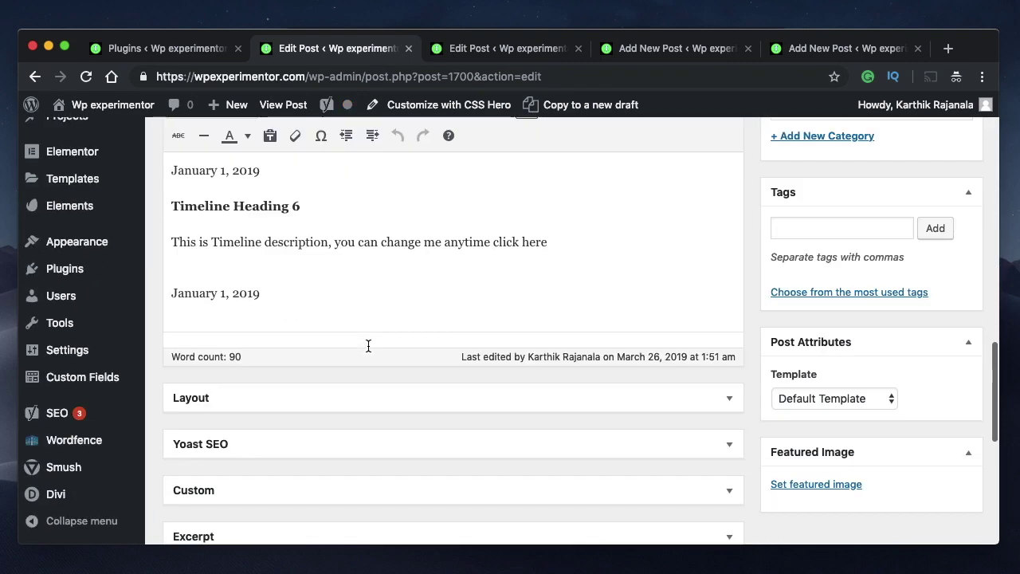
scroll(369, 346, "up", 6)
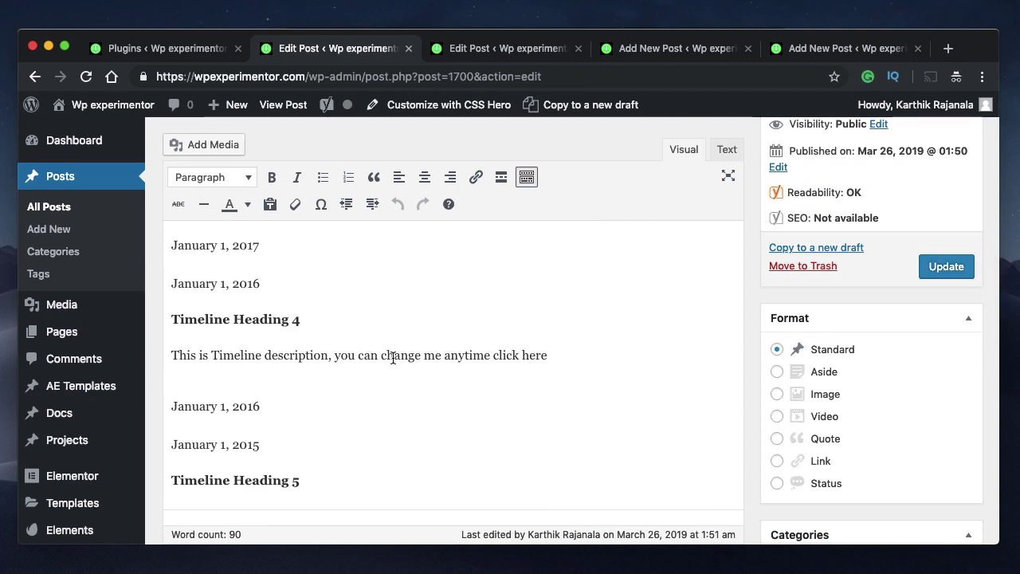
scroll(392, 357, "down", 10)
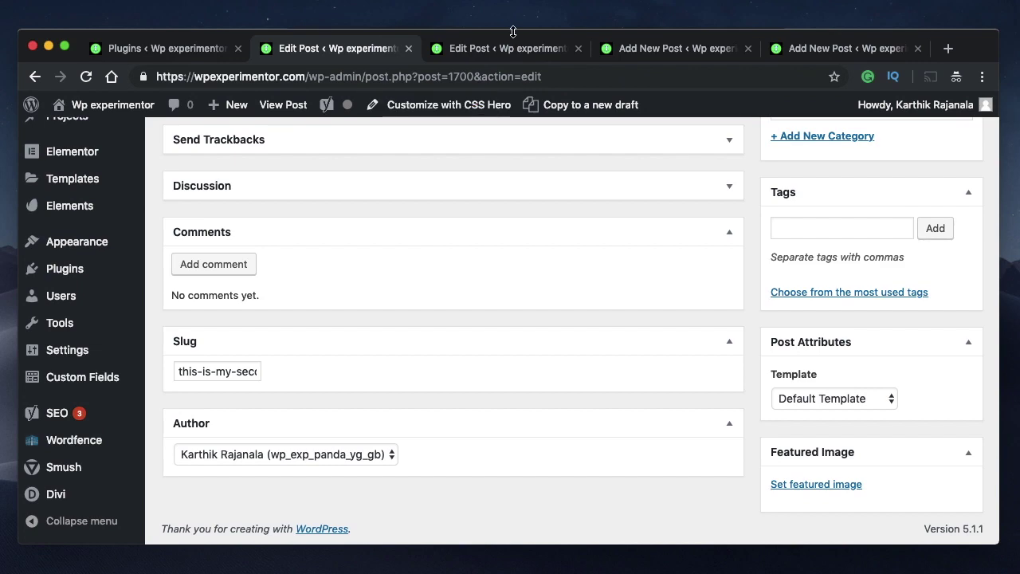
- Examine First Guten Post in the classic editor, highlighting its Lorem ipsum paragraph and looking over the settings boxes below
left_click(510, 47)
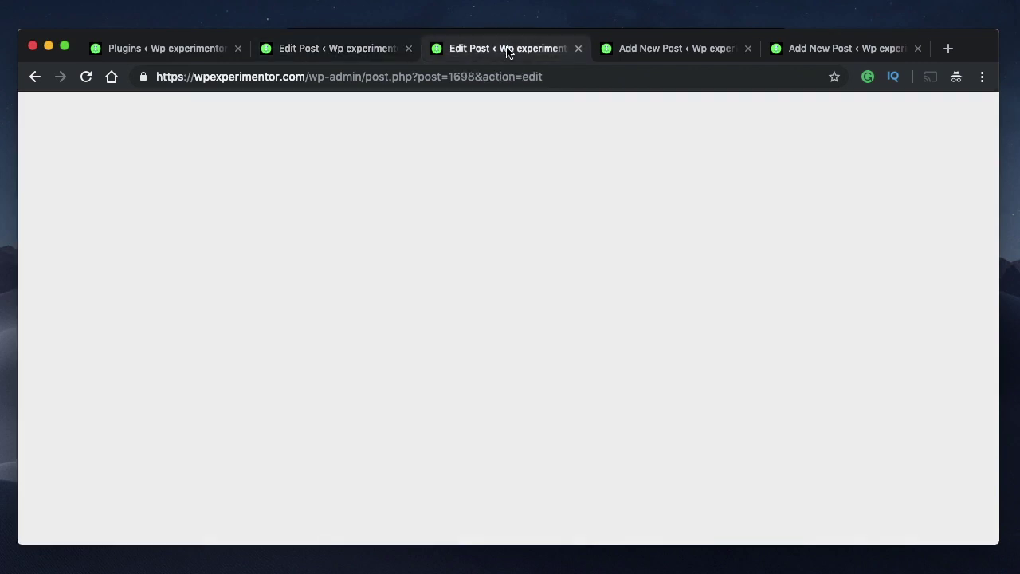
scroll(486, 298, "down", 5)
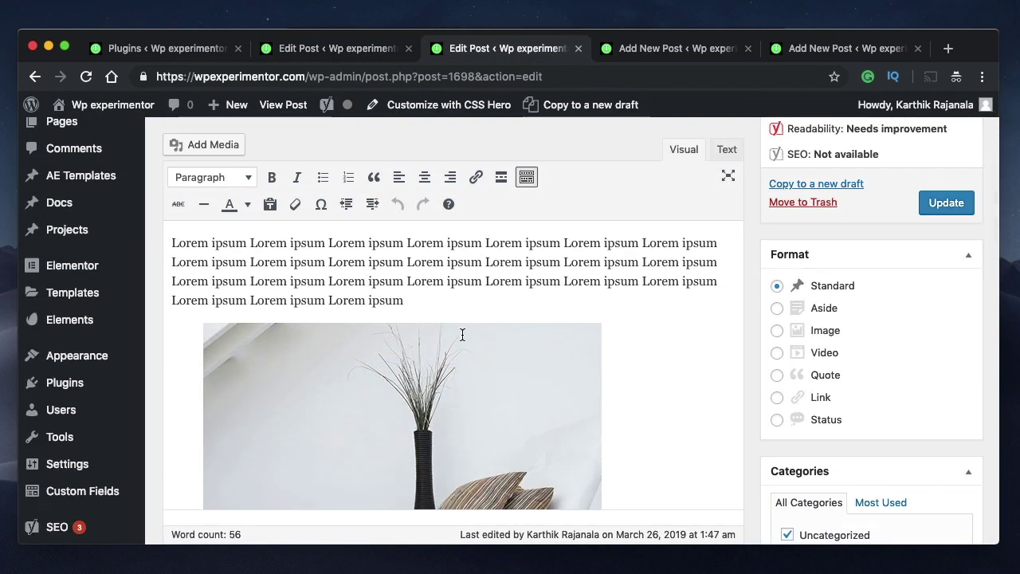
scroll(462, 334, "down", 2)
scroll(463, 330, "up", 2)
triple_click(391, 302)
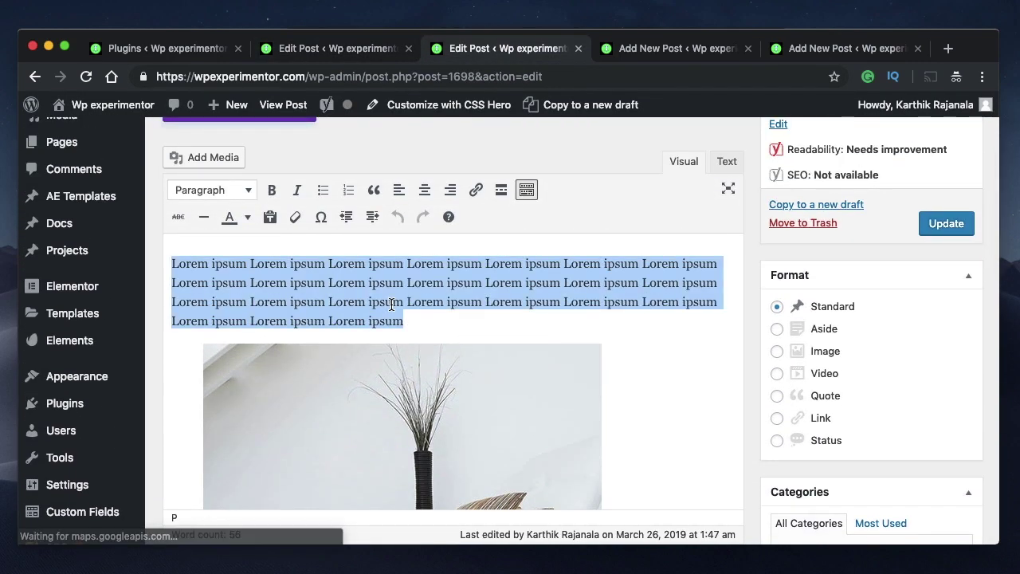
left_click(315, 291)
triple_click(315, 291)
scroll(315, 291, "up", 3)
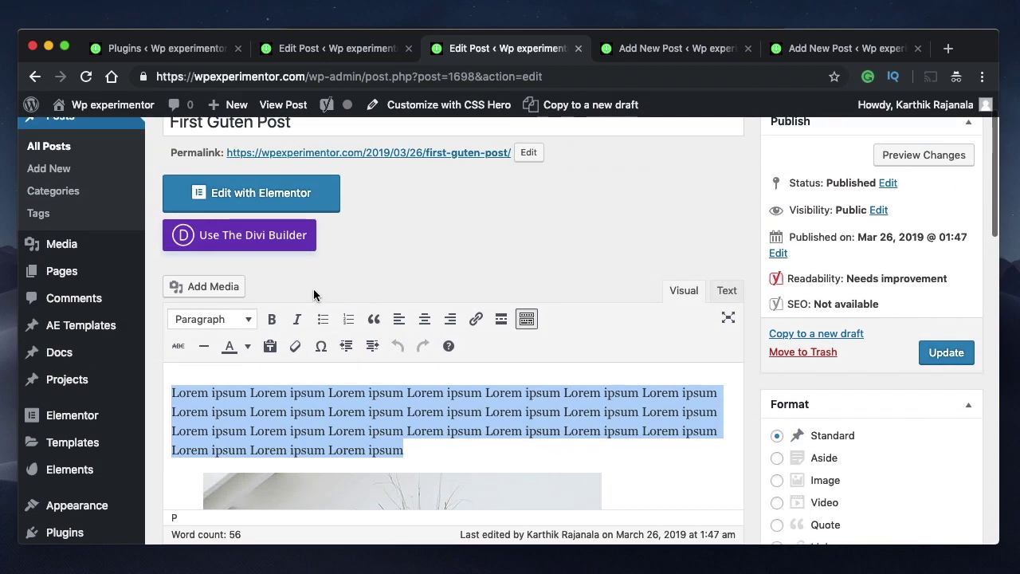
scroll(555, 417, "down", 5)
scroll(555, 419, "down", 10)
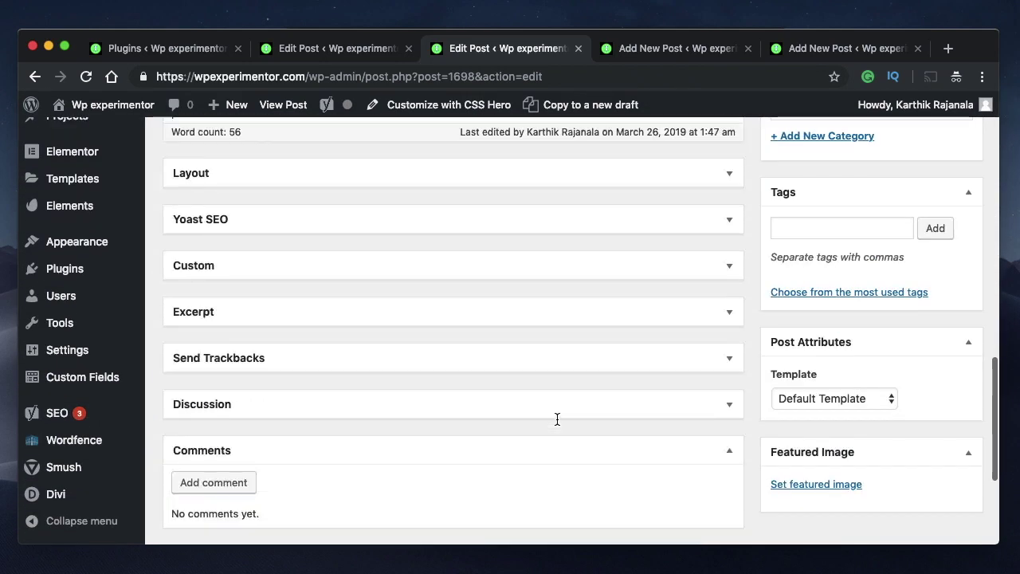
scroll(556, 419, "up", 12)
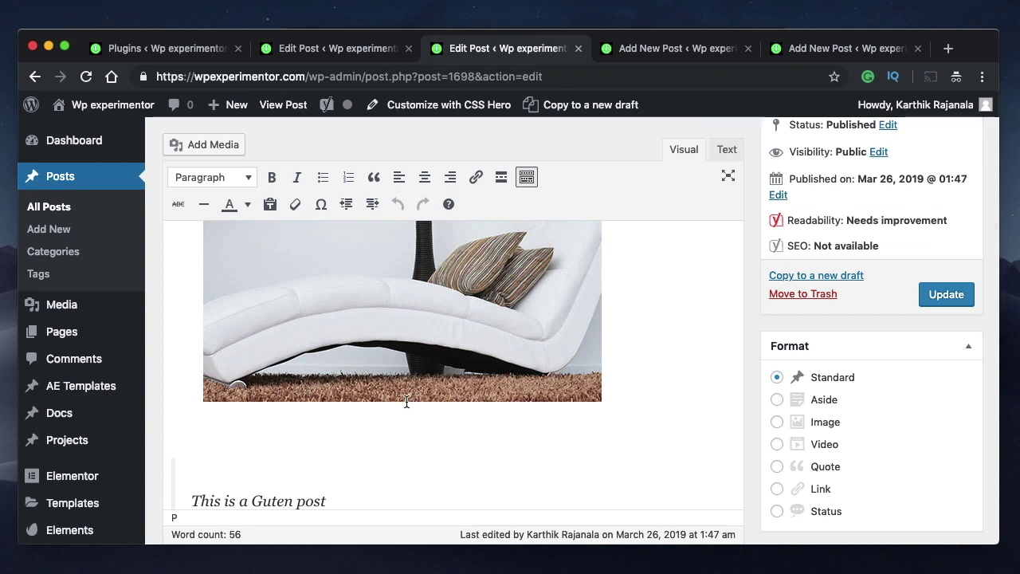
- Inspect First Guten Post's quote lines, image and Lorem ipsum paragraph in the classic editor by selecting each one
scroll(405, 403, "down", 4)
triple_click(321, 369)
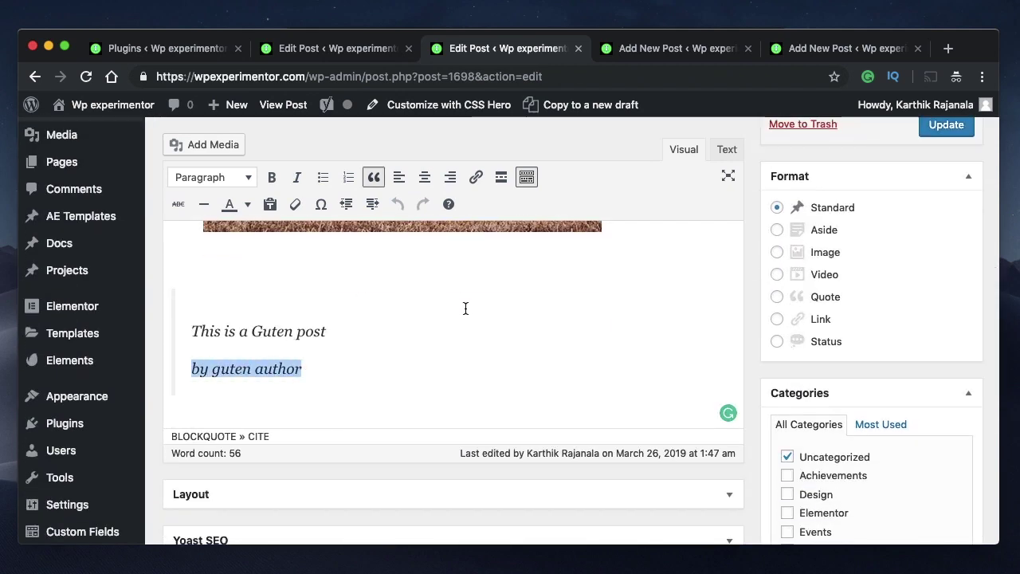
triple_click(270, 331)
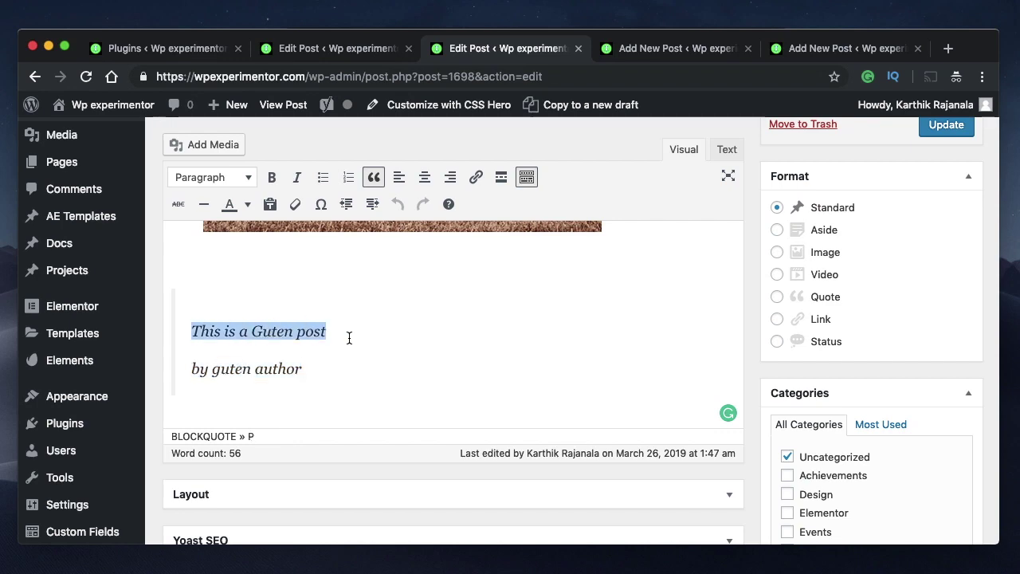
scroll(351, 338, "up", 5)
left_click(435, 342)
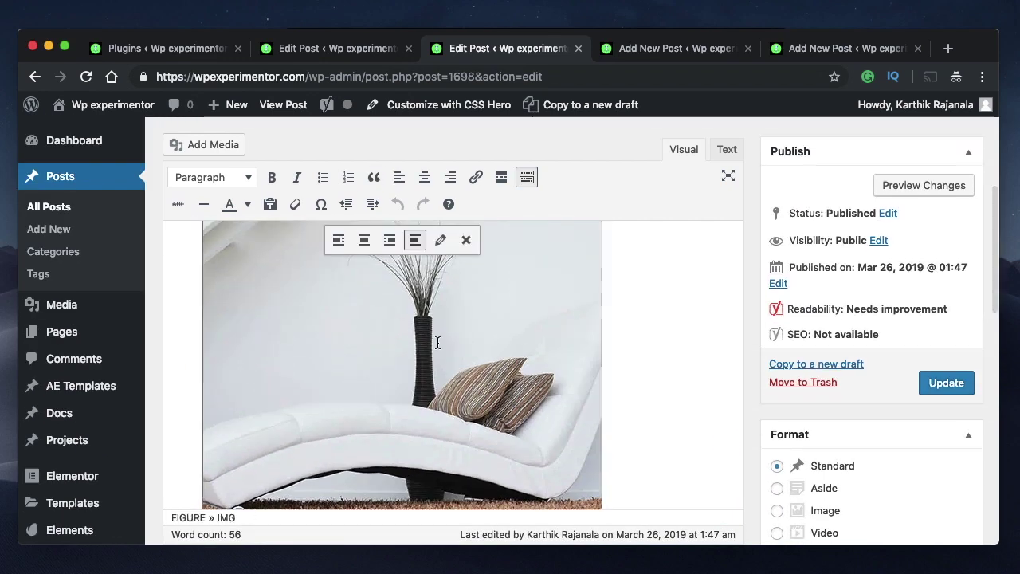
scroll(437, 343, "up", 3)
triple_click(409, 325)
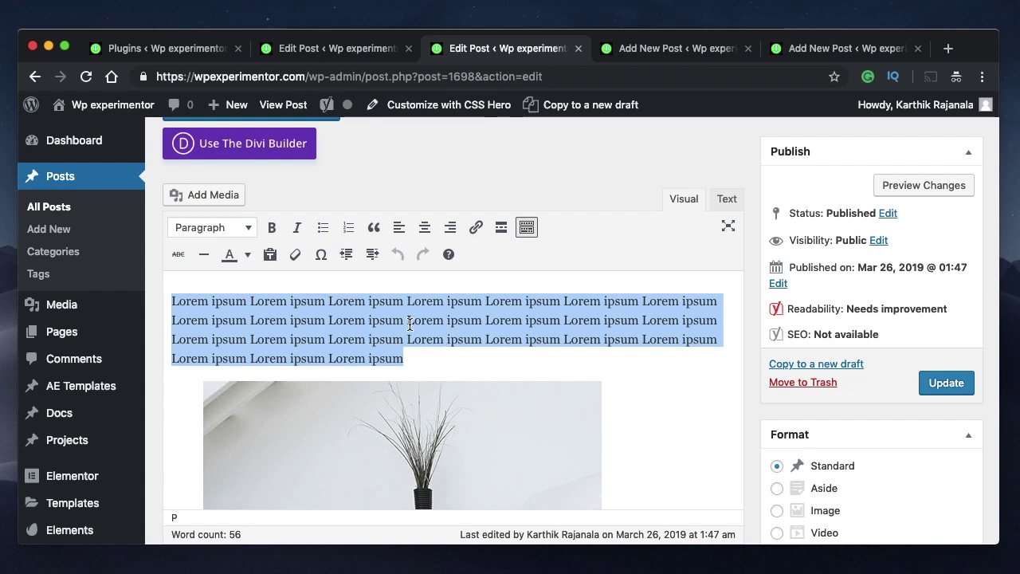
- Return to the installed plugins list and dismiss the plugin activation notice
left_click(181, 53)
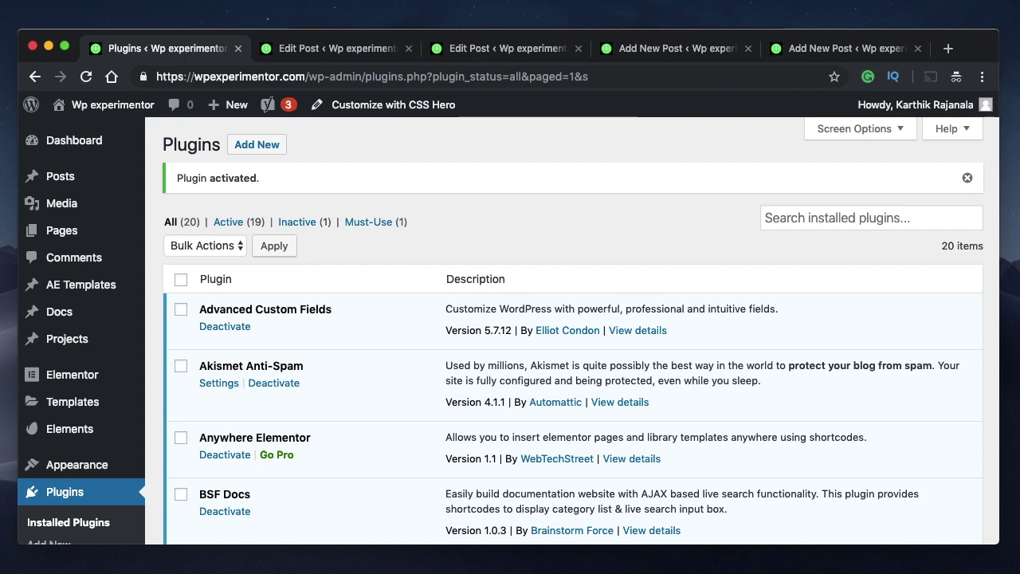
left_click(968, 178)
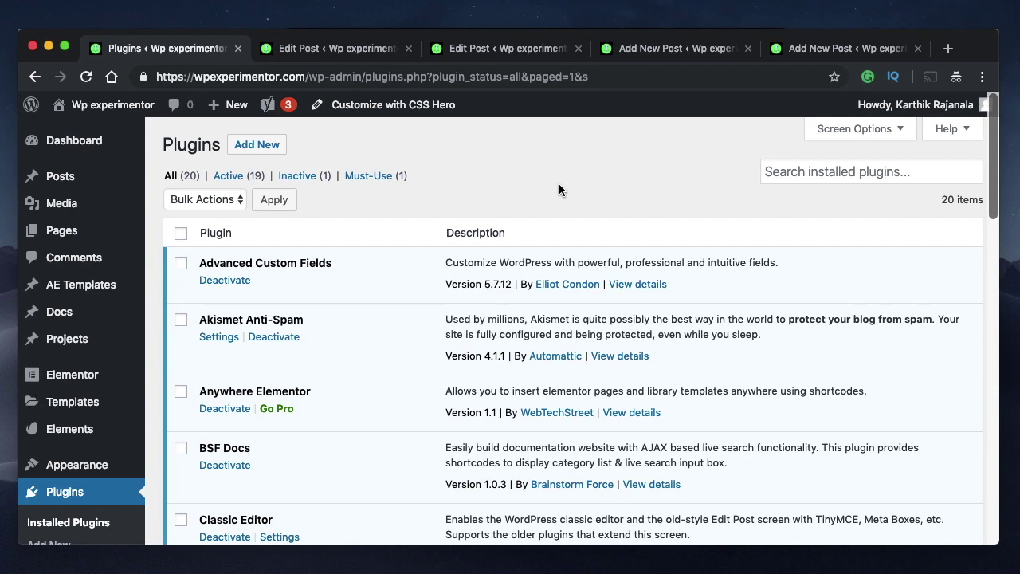
- Start a new post from First Guten Post's block editor page and close the second post's block editor page
left_click(655, 49)
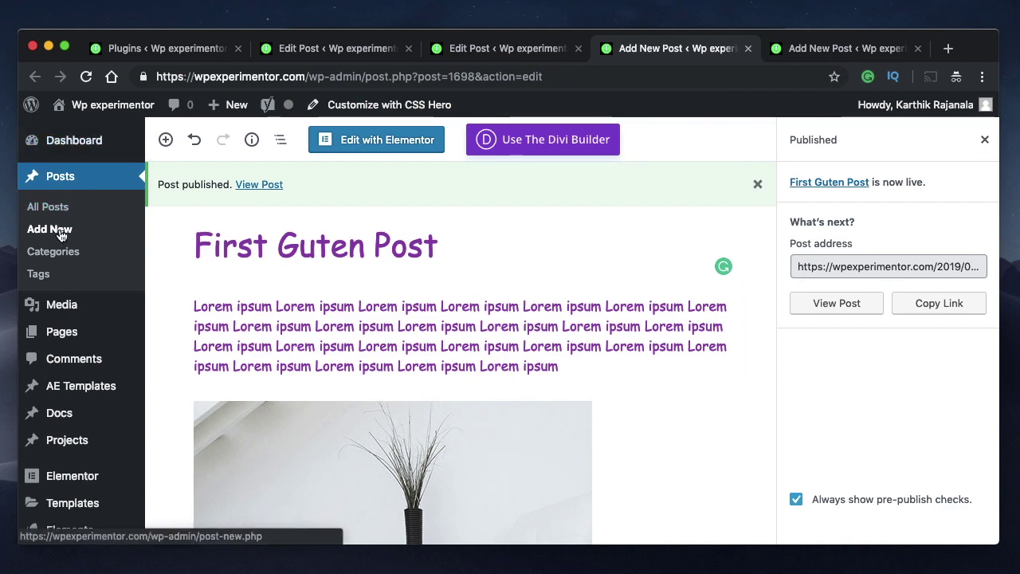
left_click(854, 50)
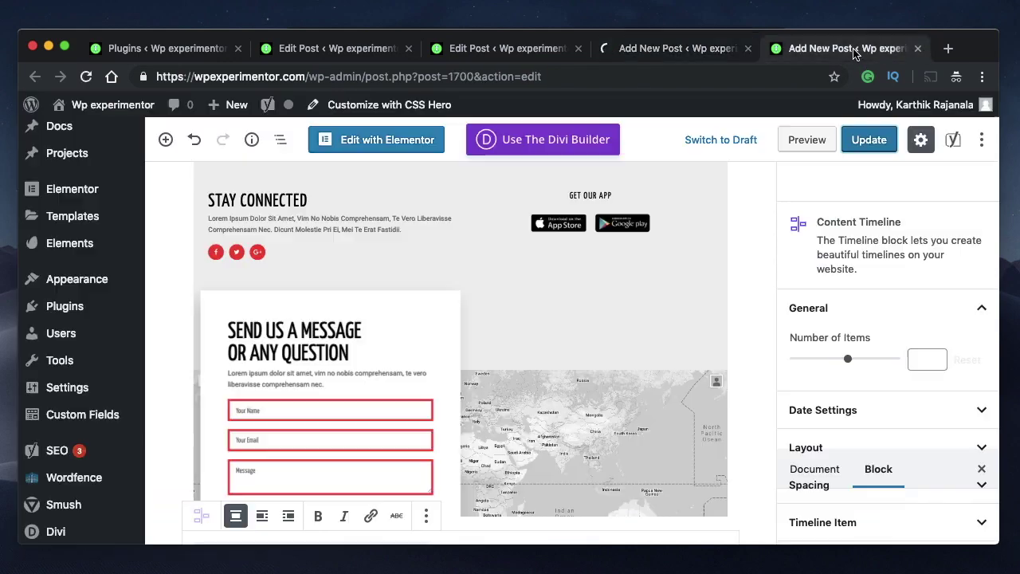
left_click(919, 50)
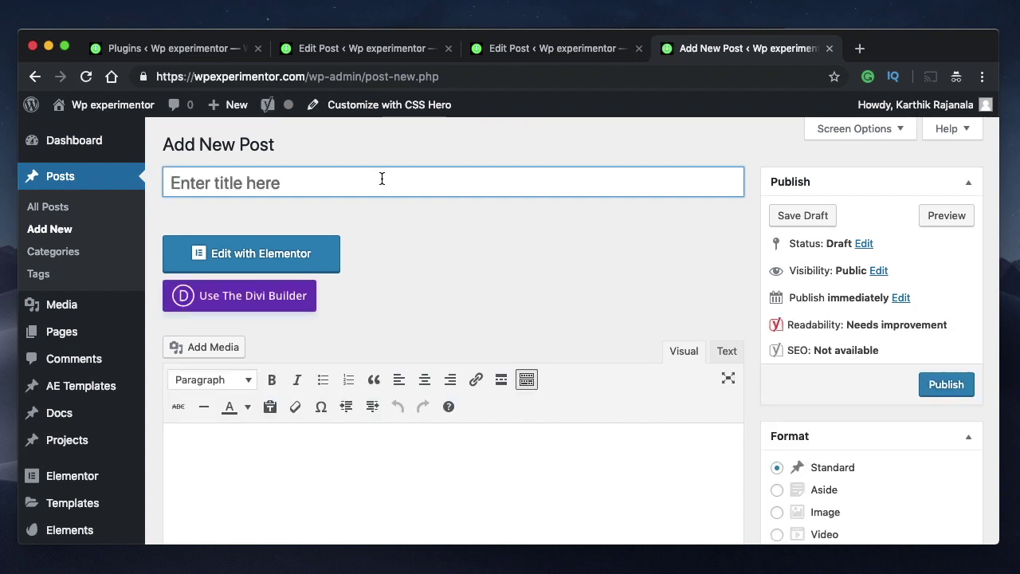
- Title the new post "This is my 3rd guten post"
left_click(381, 178)
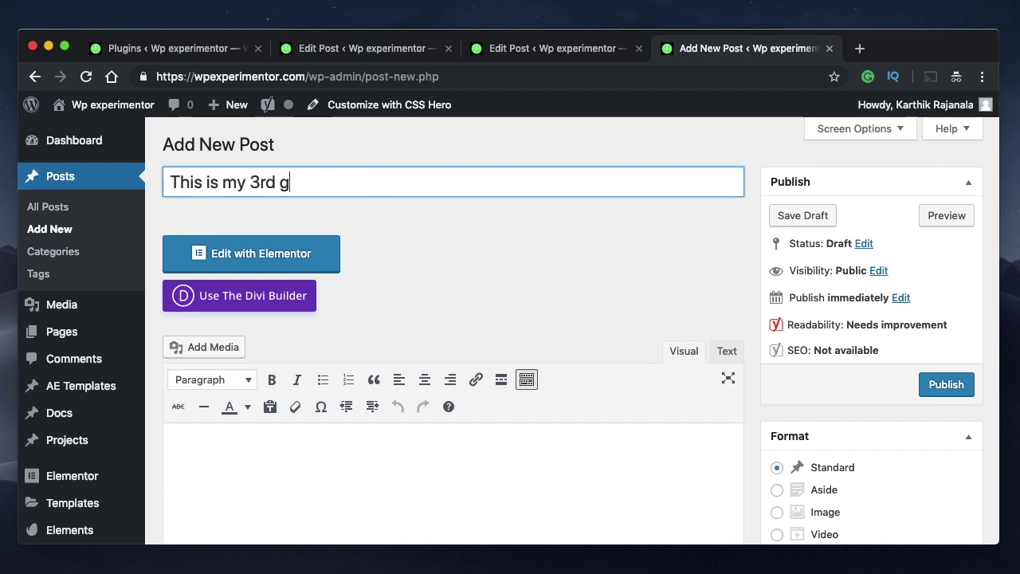
type("This is my 3rd guten post")
scroll(470, 238, "down", 3)
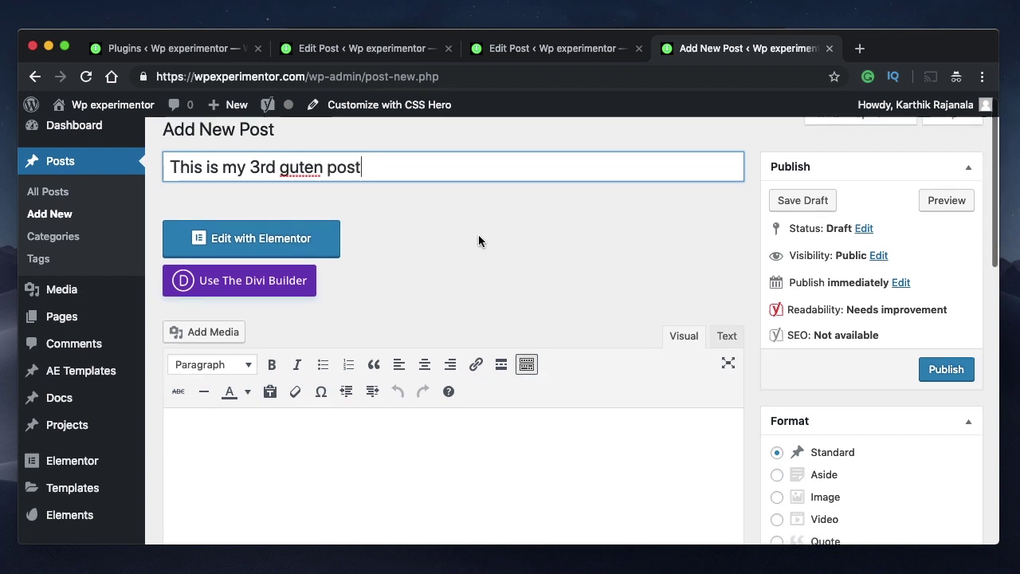
- Enter "lorem ipsum" as the first line of the post body, correcting any typing mistakes
left_click(362, 341)
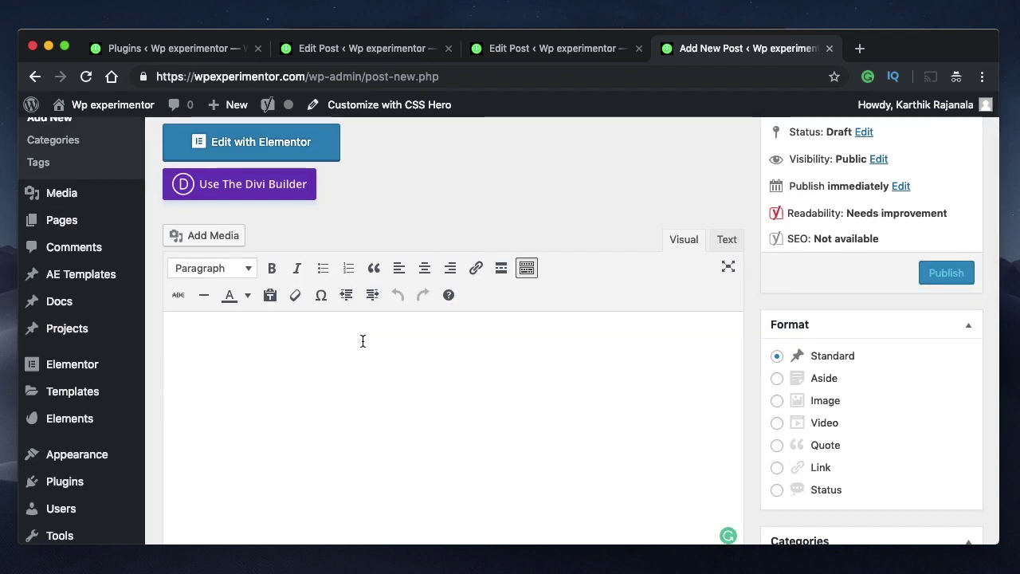
type("alaoao")
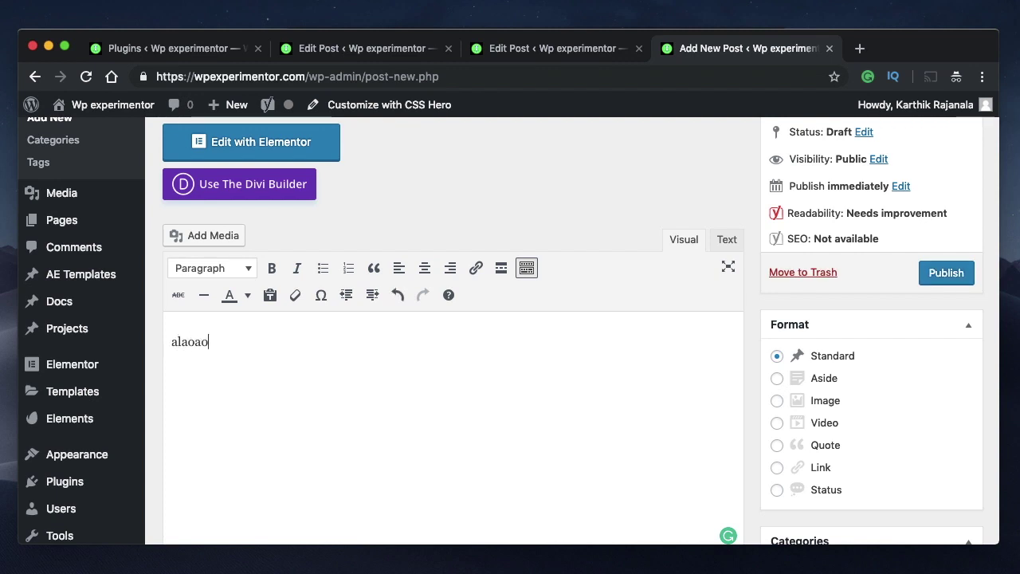
key("BackSpace")
key("BackSpace")
key("BackSpace")
type("lao")
key("BackSpace")
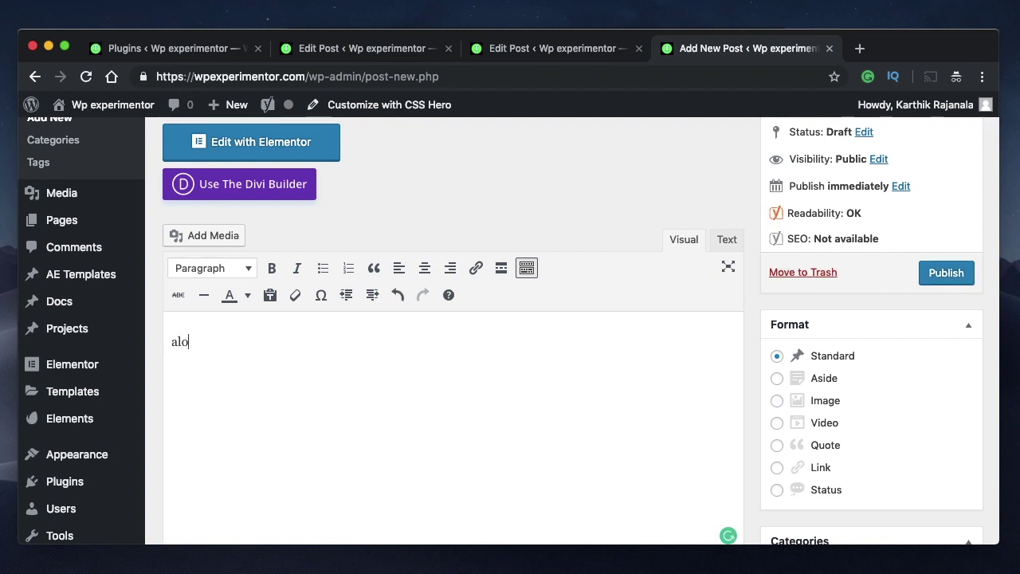
key("BackSpace")
key("BackSpace")
key("BackSpace")
type("lko")
type("r")
key("BackSpace")
key("BackSpace")
key("BackSpace")
type("orem ipsum")
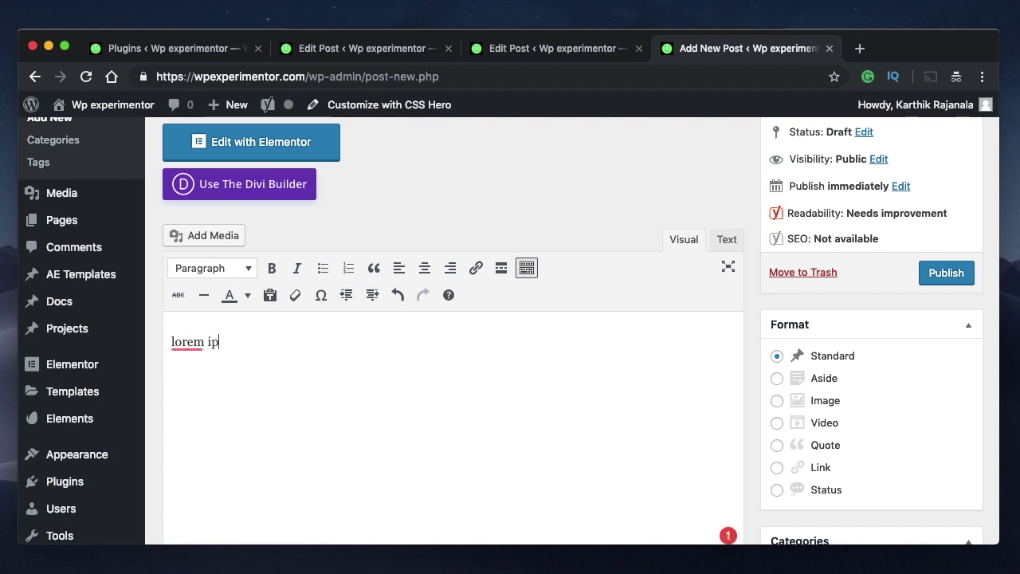
- Copy the "lorem ipsum" text and paste it on two new lines below the first
key("super+a")
key("super+c")
key("Right")
key("Return")
key("super+v")
key("Return")
key("super+v")
key("super+a")
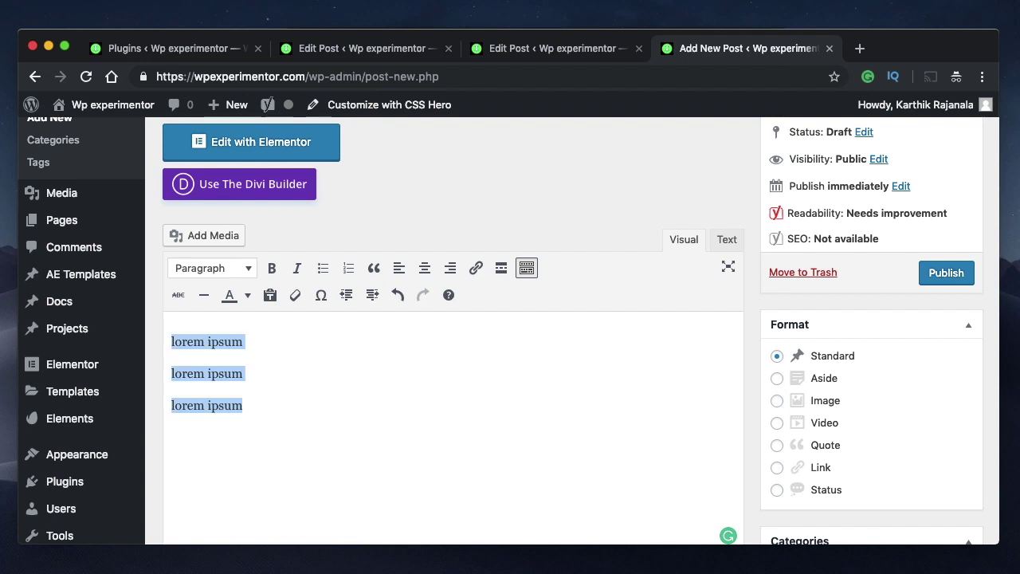
- Extend the first line into a five-line paragraph by repeatedly pasting the copied "lorem ipsum" text at its end
left_click(243, 341)
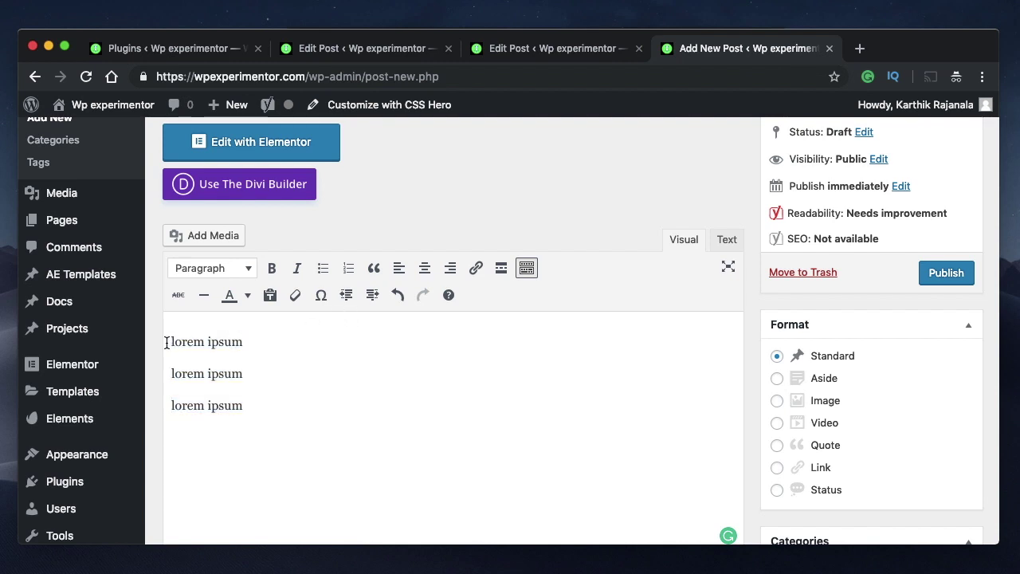
left_click(172, 343, "shift")
key("Right")
key("super+v")
key("super+v")
key("super+v")
key("super+v")
key("super+v")
key("super+v")
key("super+v")
key("super+v")
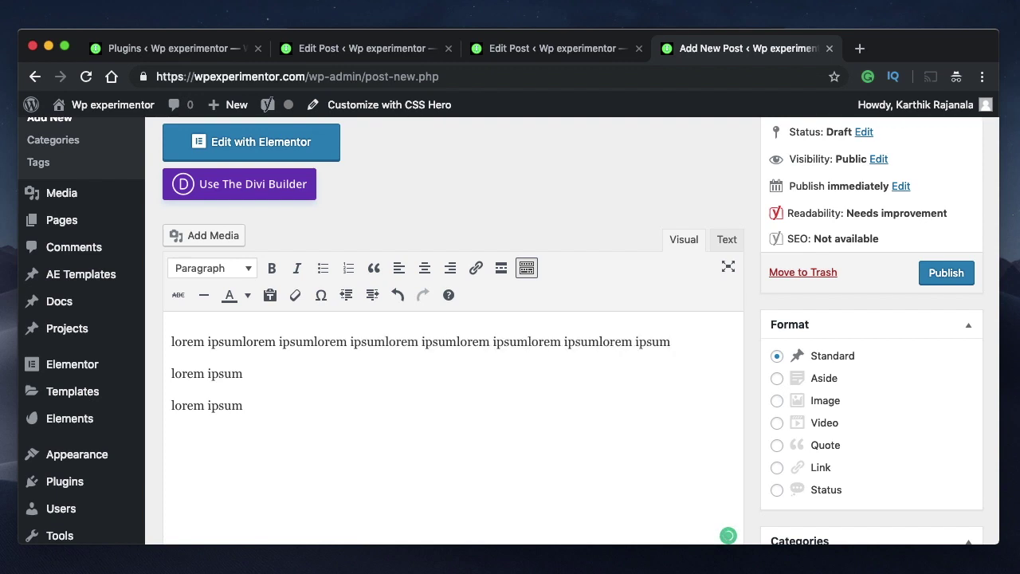
key("super+v")
key("super+v")
key("super+v")
key("super+v")
key("super+v")
key("super+v")
key("super+v")
key("super+v")
key("super+v")
key("super+v")
key("super+v")
key("super+v")
key("super+v")
key("super+v")
key("super+v")
key("super+v")
key("super+v")
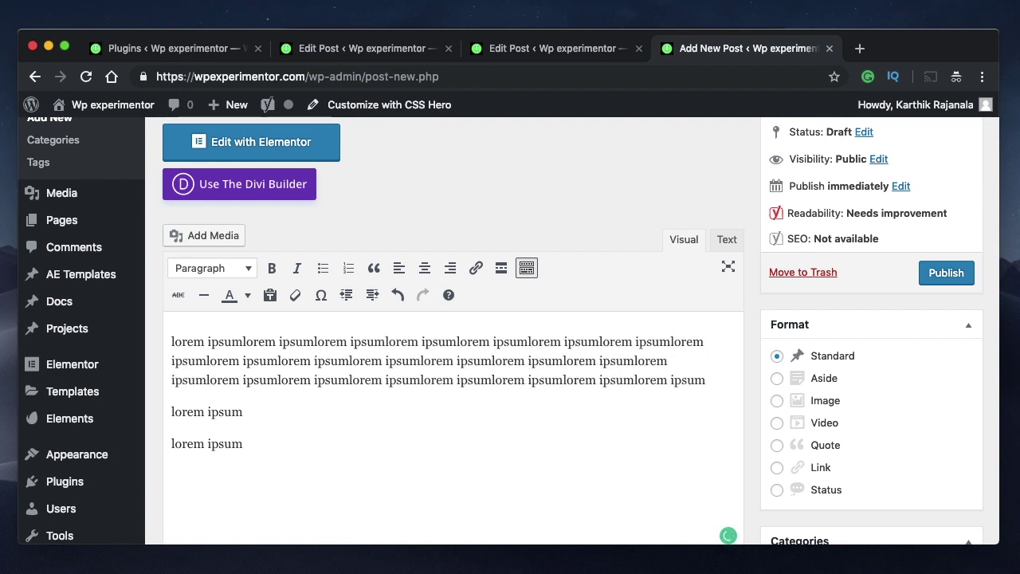
key("super+v")
key("super+v")
key("super+v")
key("super+v")
key("super+v")
key("super+v")
key("super+v")
key("super+v")
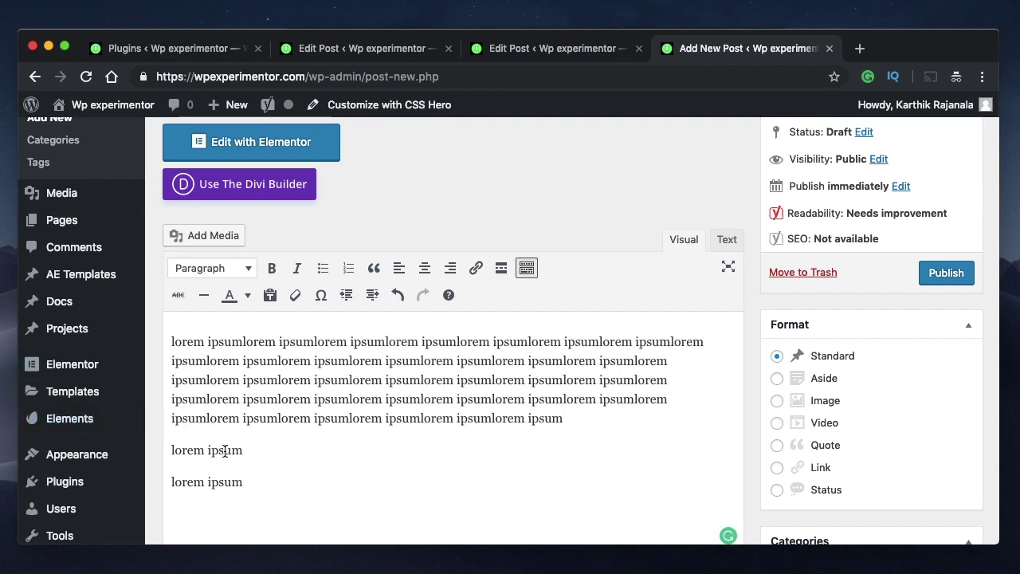
- Delete the text of the two short "lorem ipsum" lines below the long paragraph
left_click_drag(243, 451, 170, 451)
key("BackSpace")
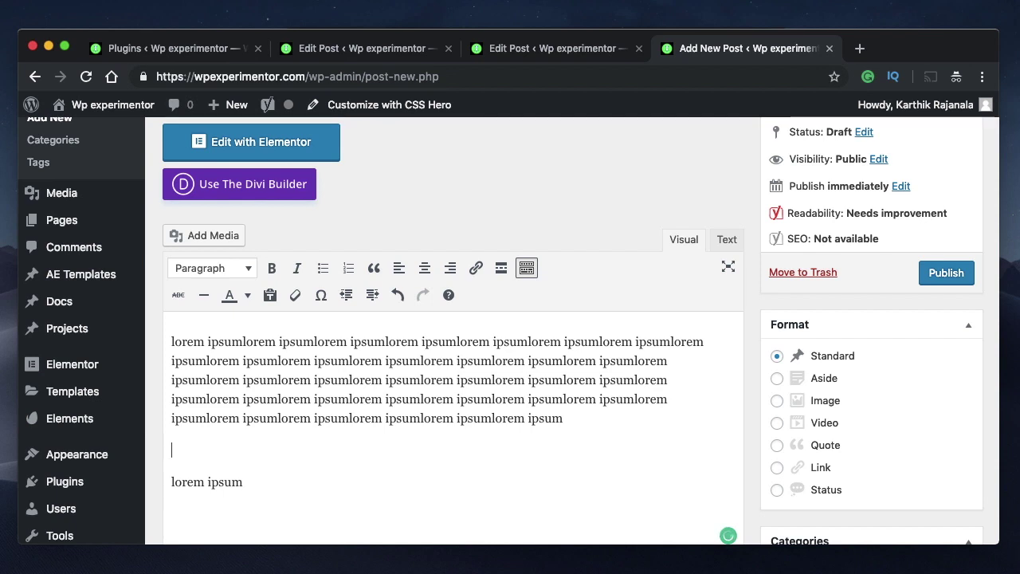
left_click_drag(241, 482, 171, 482)
key("BackSpace")
scroll(192, 470, "down", 1)
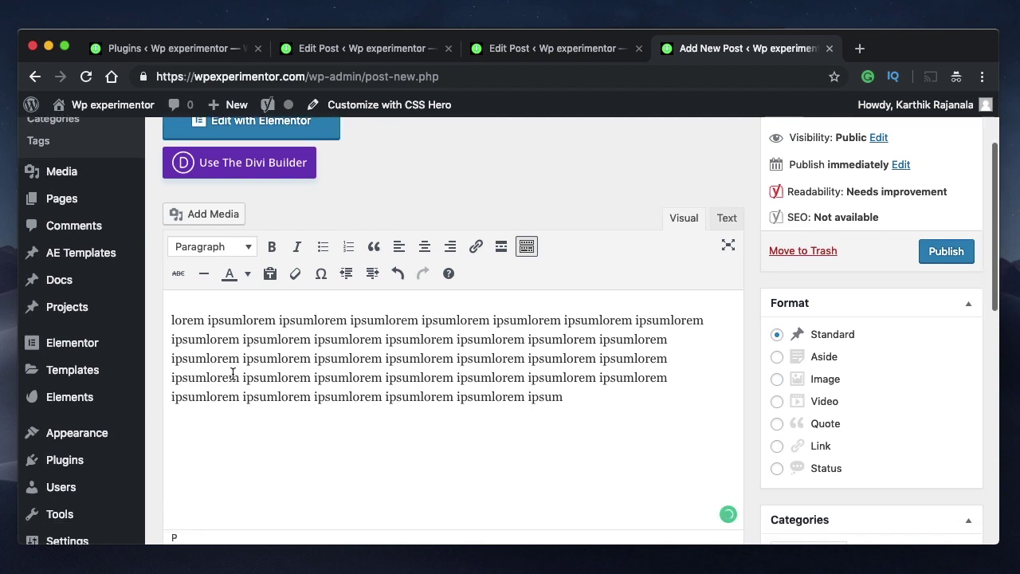
- Copy the long lorem ipsum paragraph and paste a duplicate of it further down in the post body
double_click(233, 374)
key("super+a")
left_click(283, 439)
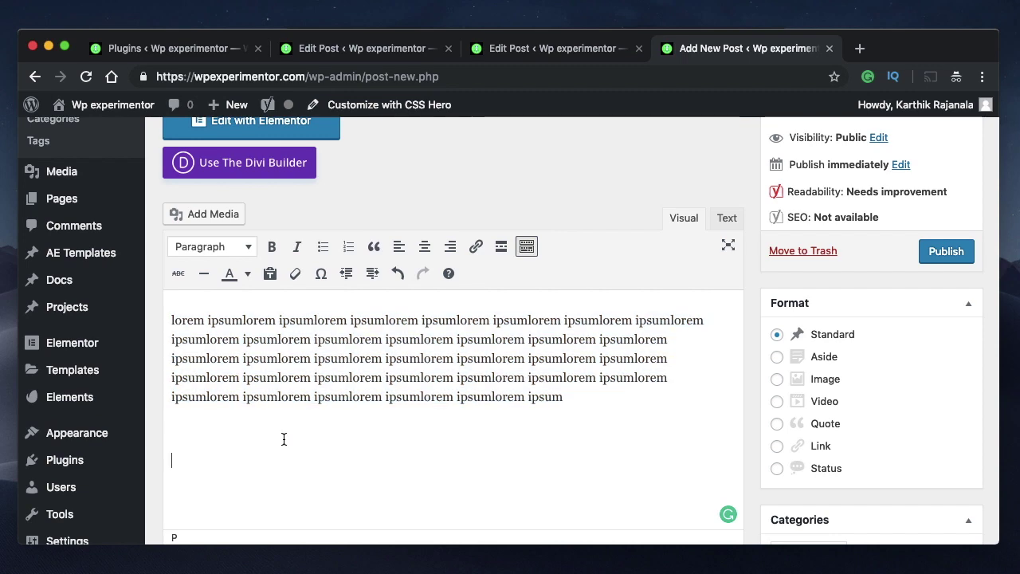
key("super+v")
scroll(446, 383, "down", 3)
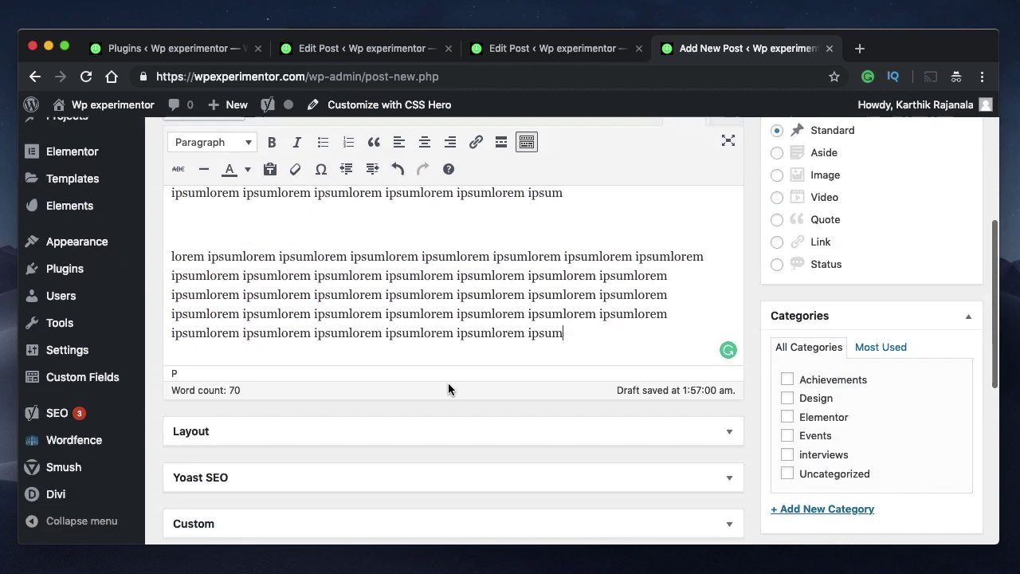
- Insert the wooden table image from the Media Library on a new line below the second paragraph
left_click(599, 340)
key("Return")
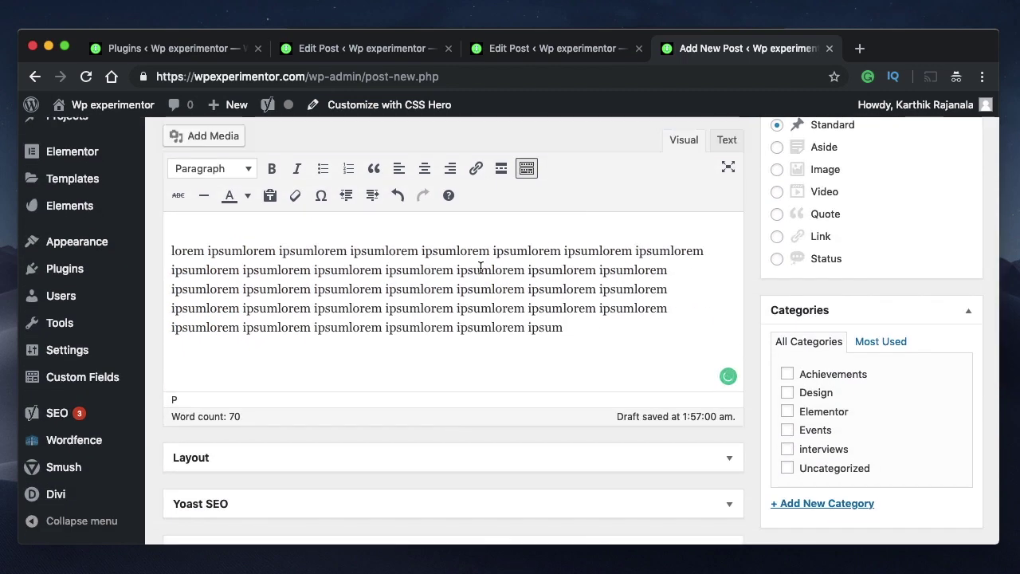
scroll(480, 268, "up", 3)
left_click(204, 149)
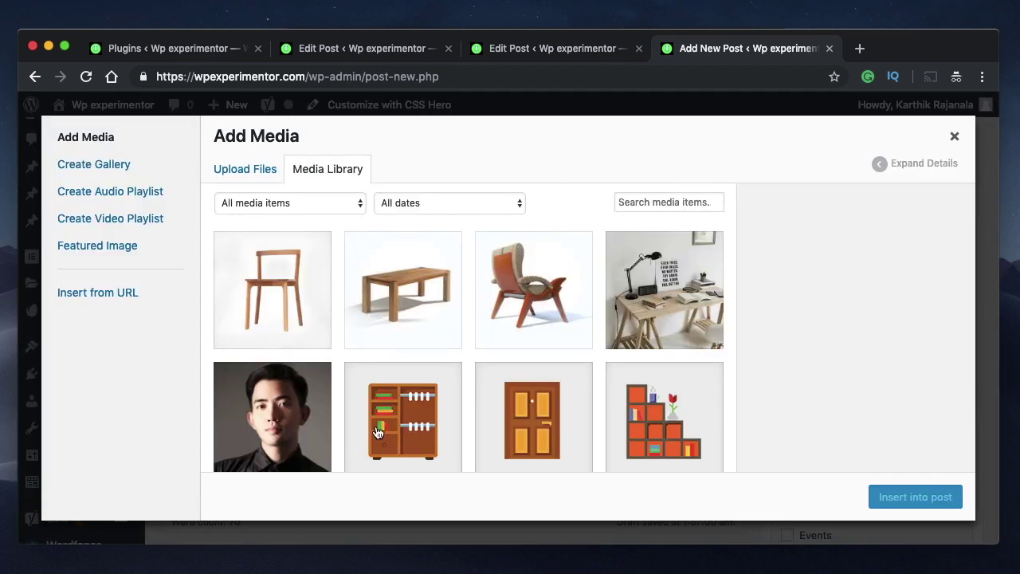
left_click(430, 312)
left_click(914, 496)
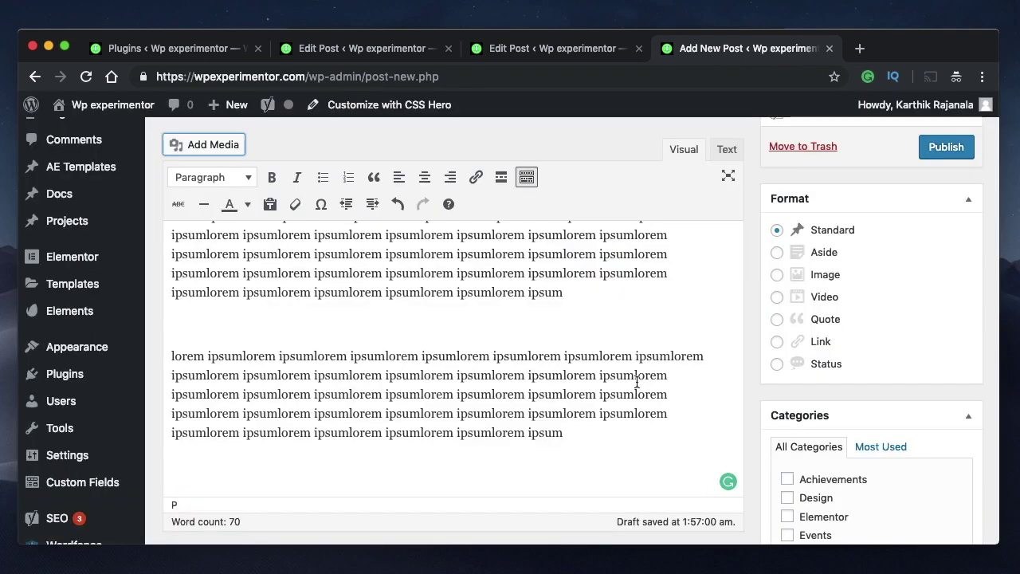
scroll(601, 377, "down", 5)
scroll(618, 279, "up", 5)
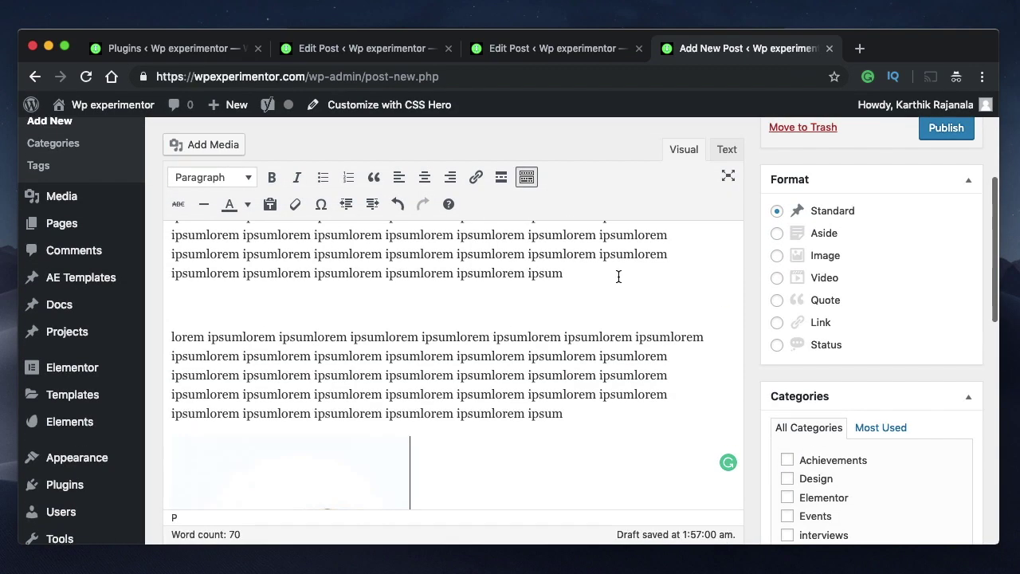
scroll(595, 444, "down", 3)
- Add the line "Hello there" below the table image and format it as a blockquote
left_click(570, 406)
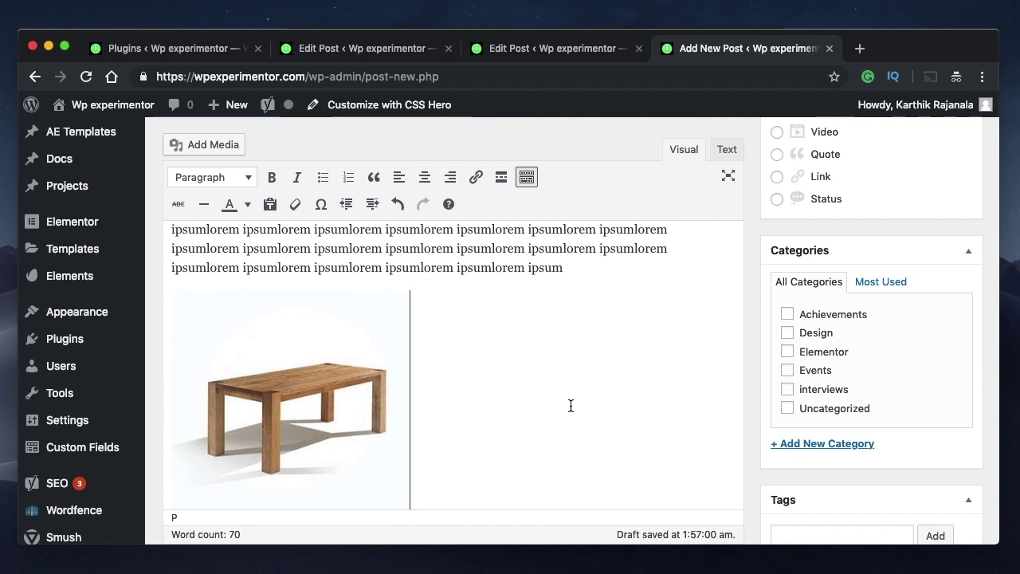
key("Return")
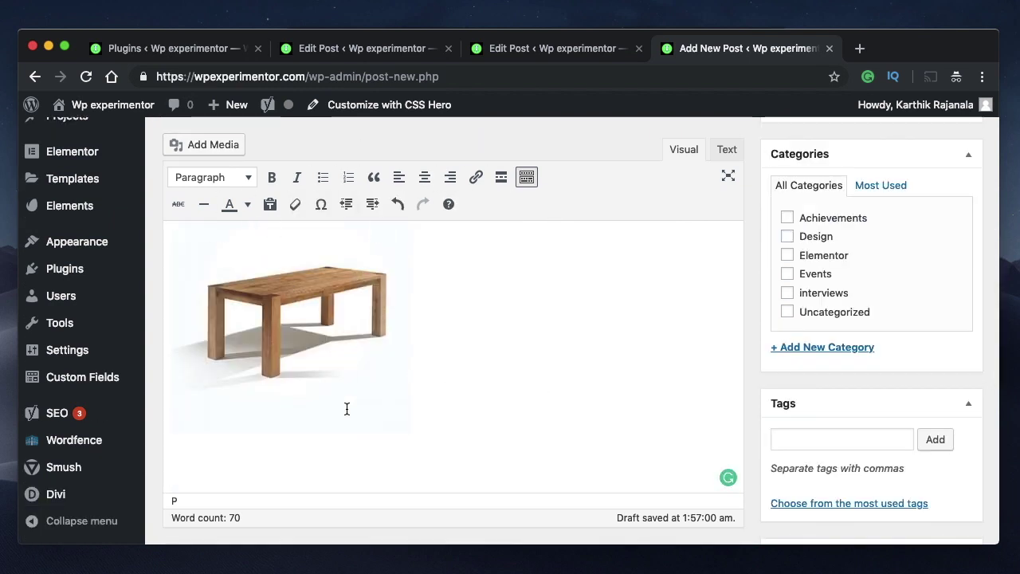
type("A")
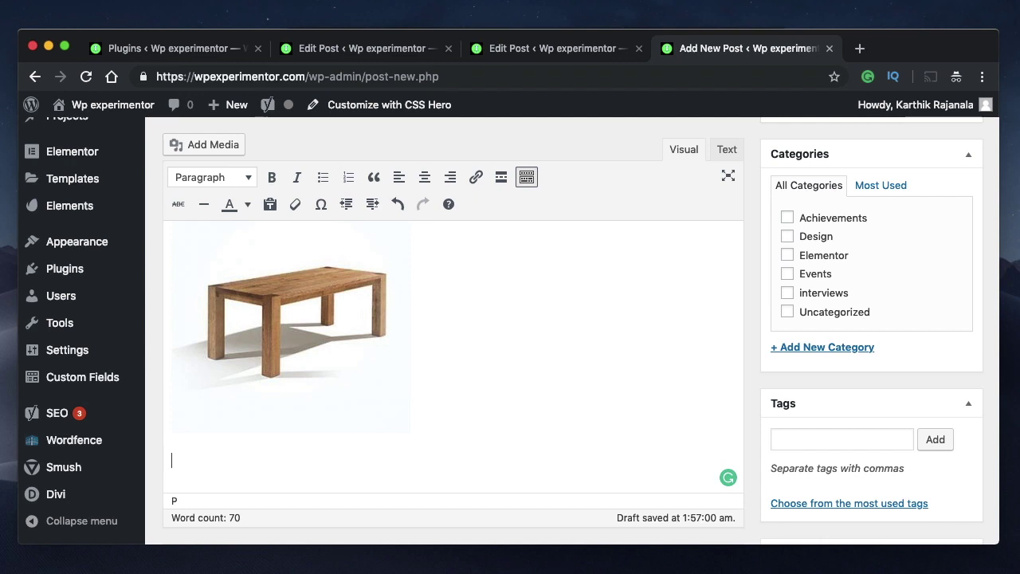
type("ello there")
triple_click(216, 462)
left_click(374, 177)
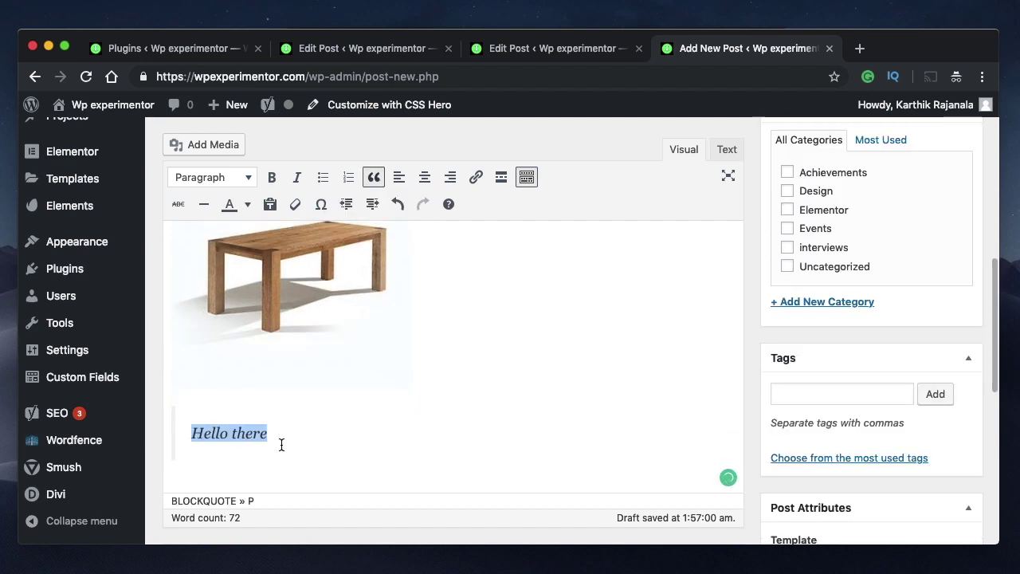
- Add a second line to the blockquote crediting its author with "by" and the author's first name
left_click(307, 445)
key("Return")
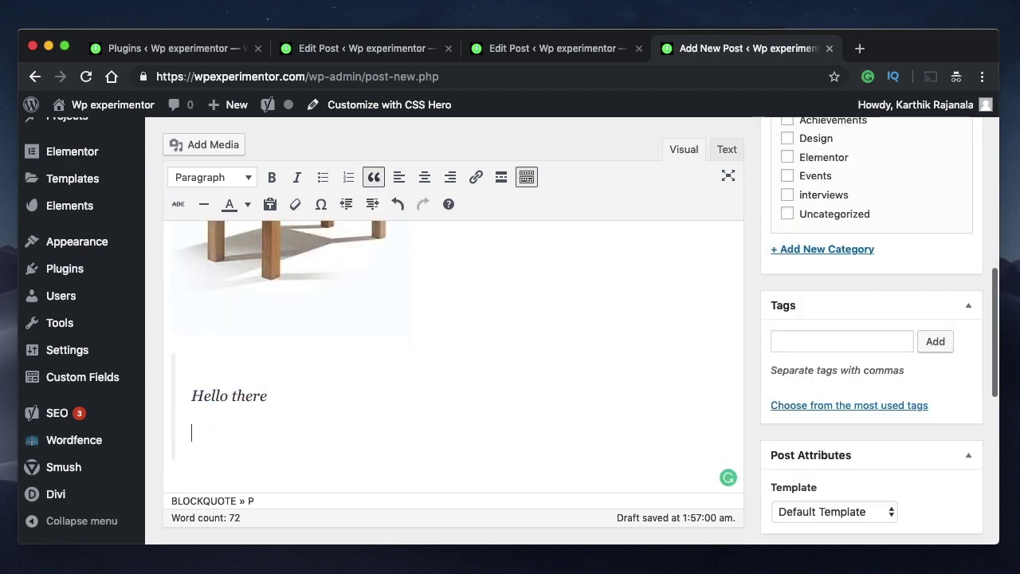
type("by karthik")
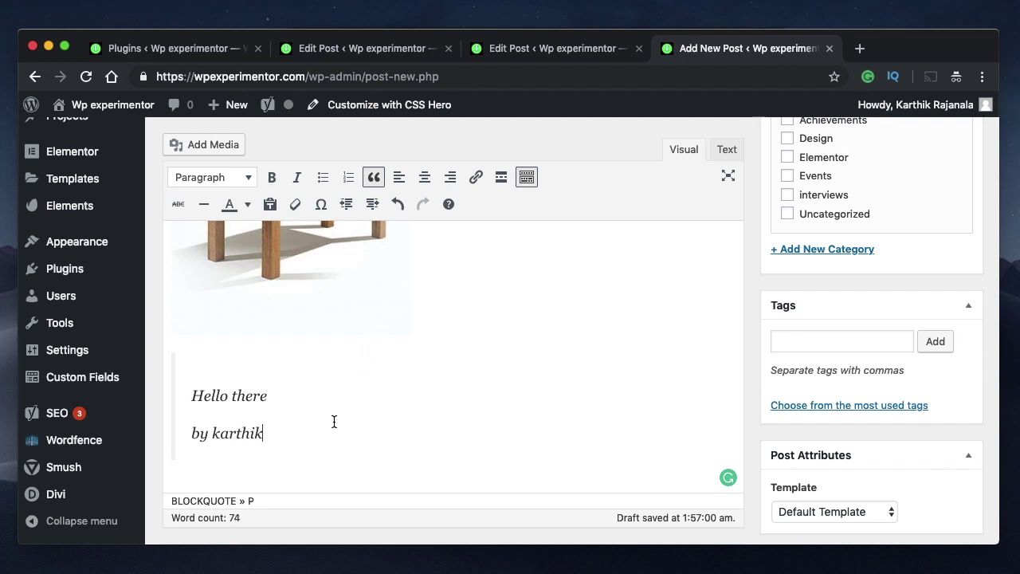
- Look over the post content and start an empty regular paragraph outside the blockquote, below its last line
scroll(334, 421, "down", 2)
scroll(334, 422, "up", 10)
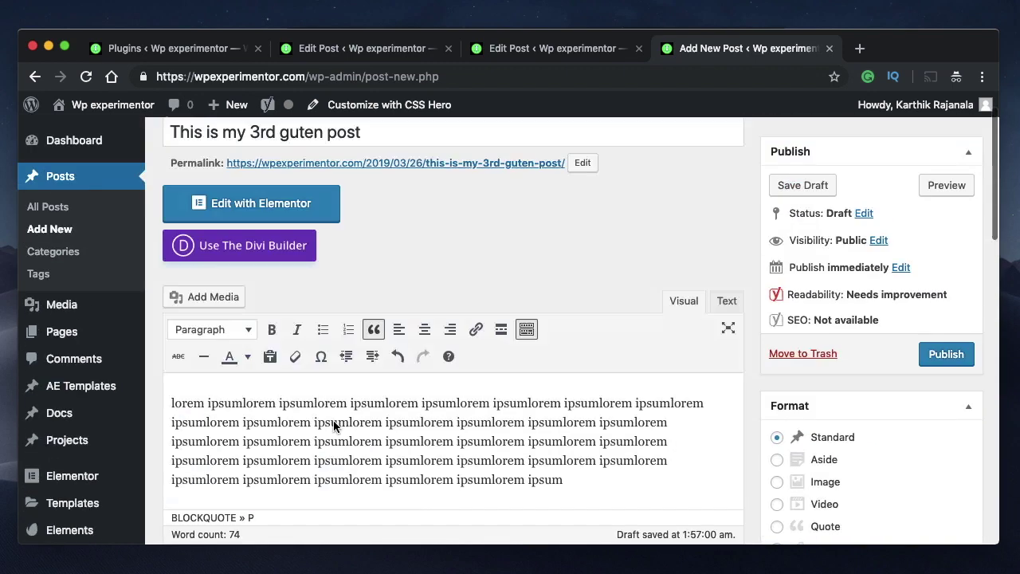
scroll(335, 417, "down", 5)
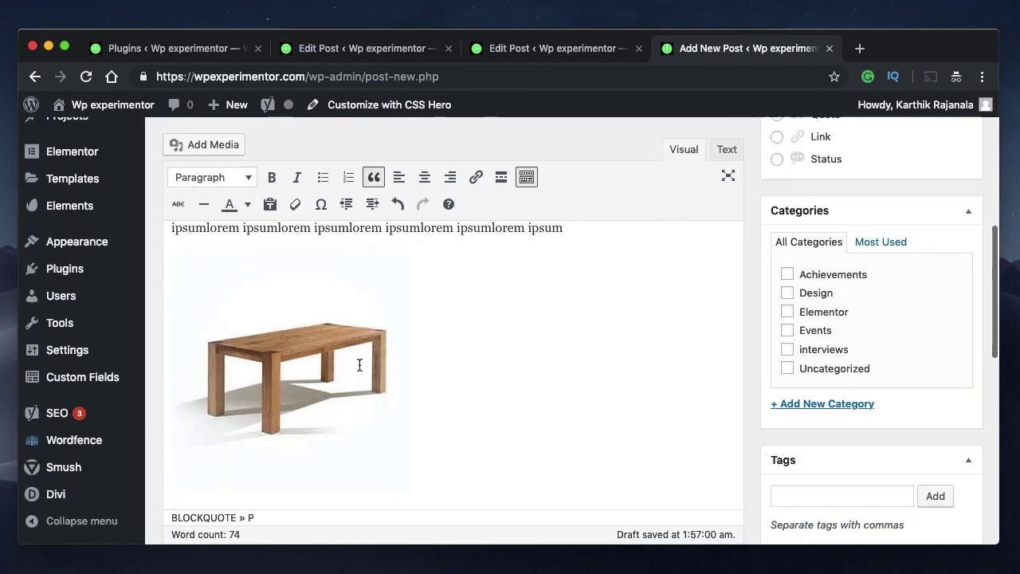
scroll(359, 365, "down", 5)
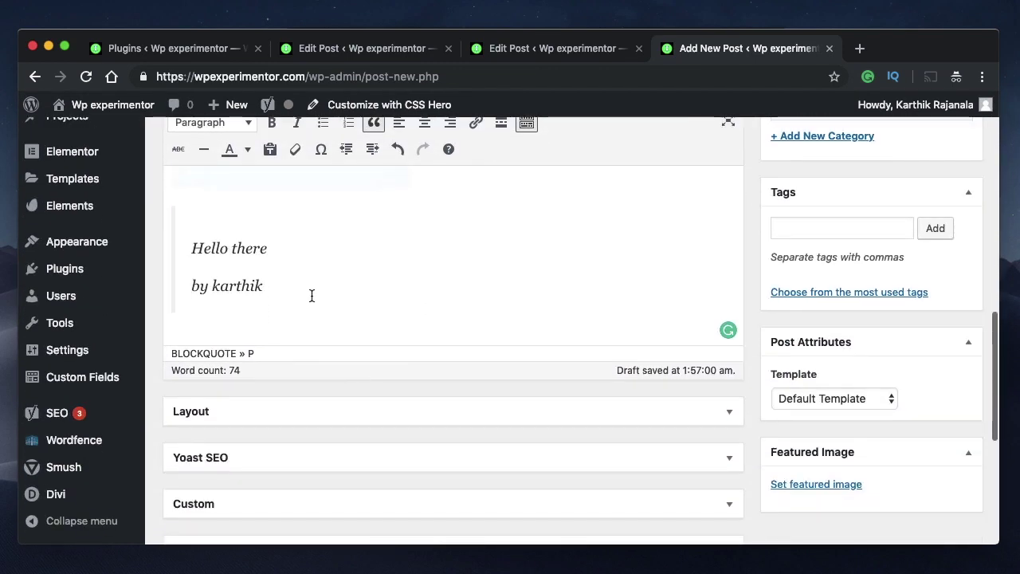
key("Return")
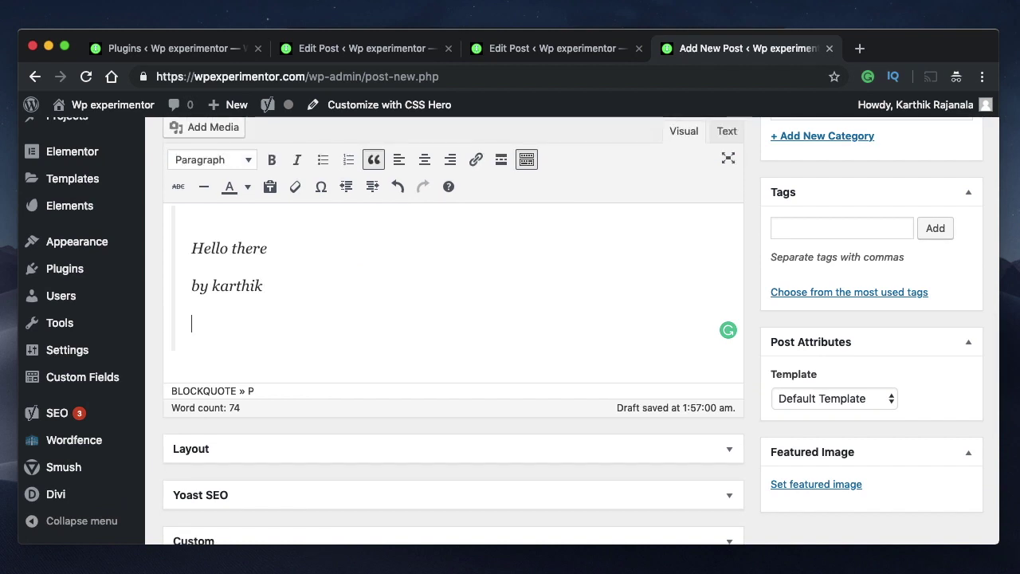
key("Return")
left_click(172, 344)
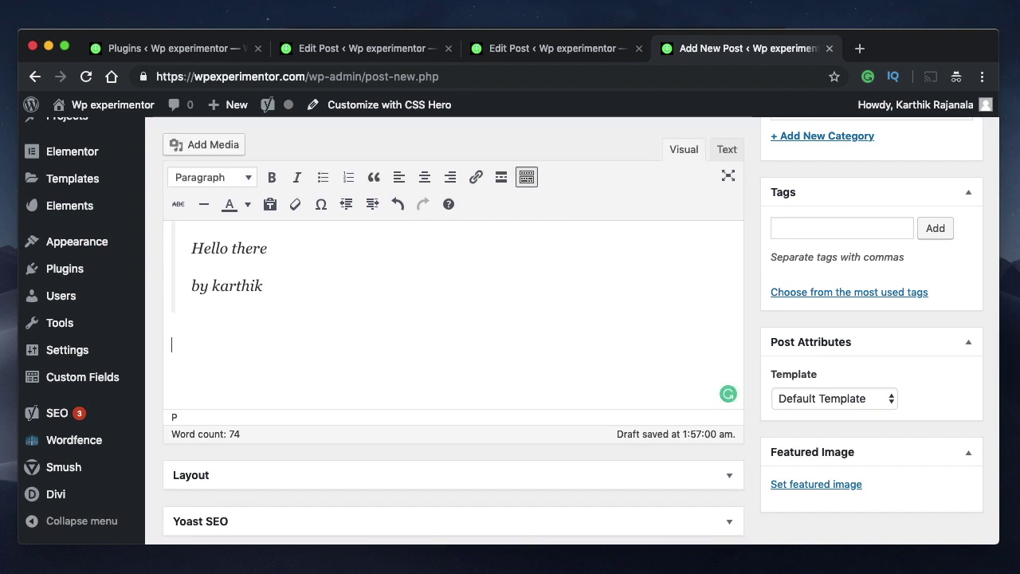
scroll(358, 366, "up", 3)
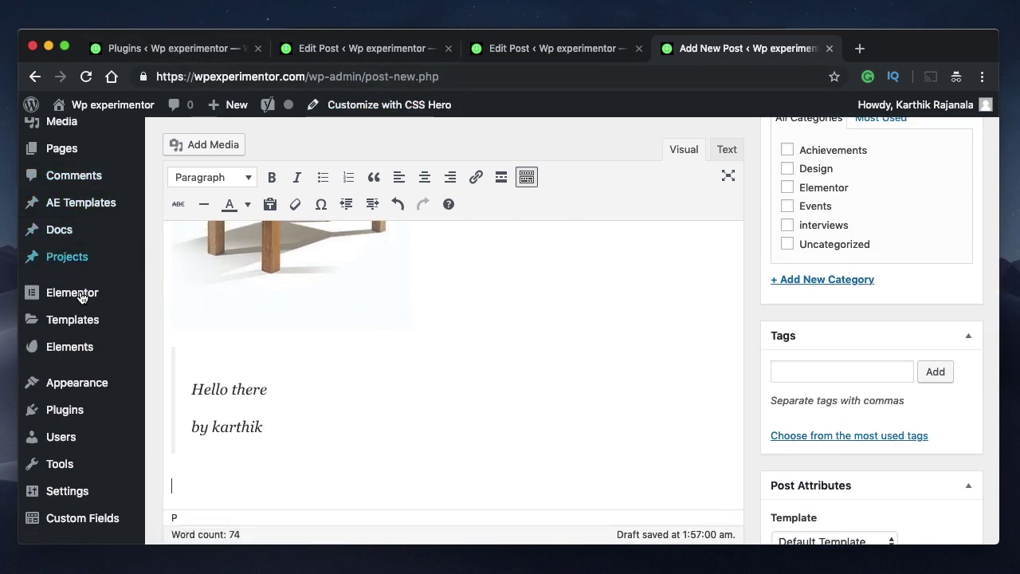
mouse_move(84, 320)
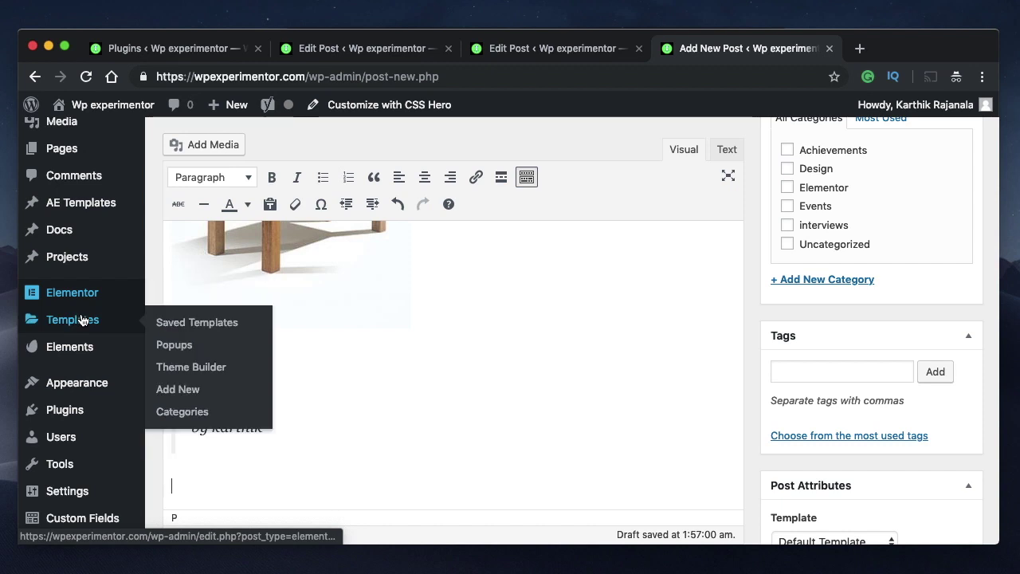
- Open the saved Elementor templates in a new tab and copy the shortcode of the "Boom Page" template
left_click(171, 324, "super")
left_click(849, 50)
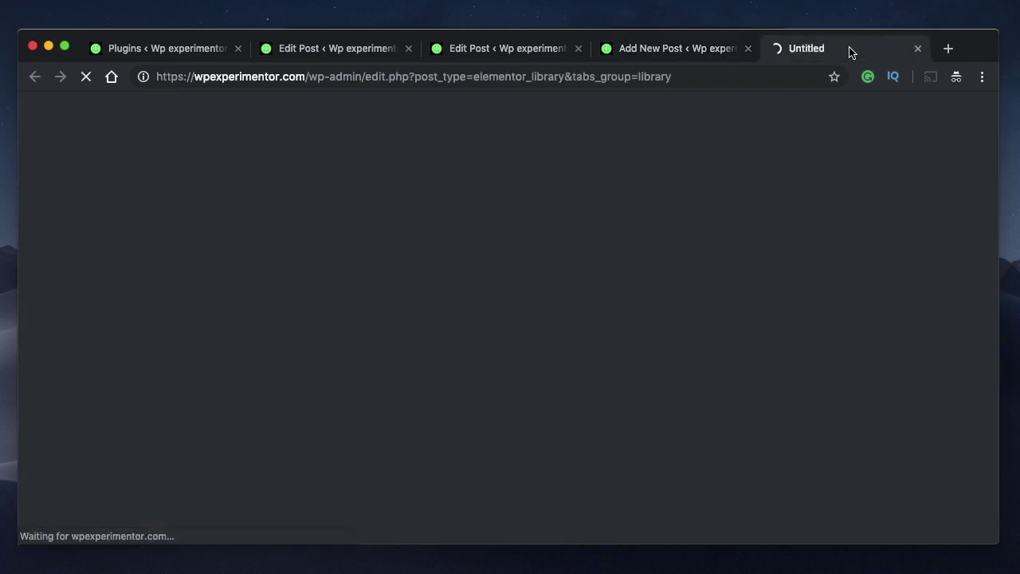
left_click(676, 60)
left_click(827, 58)
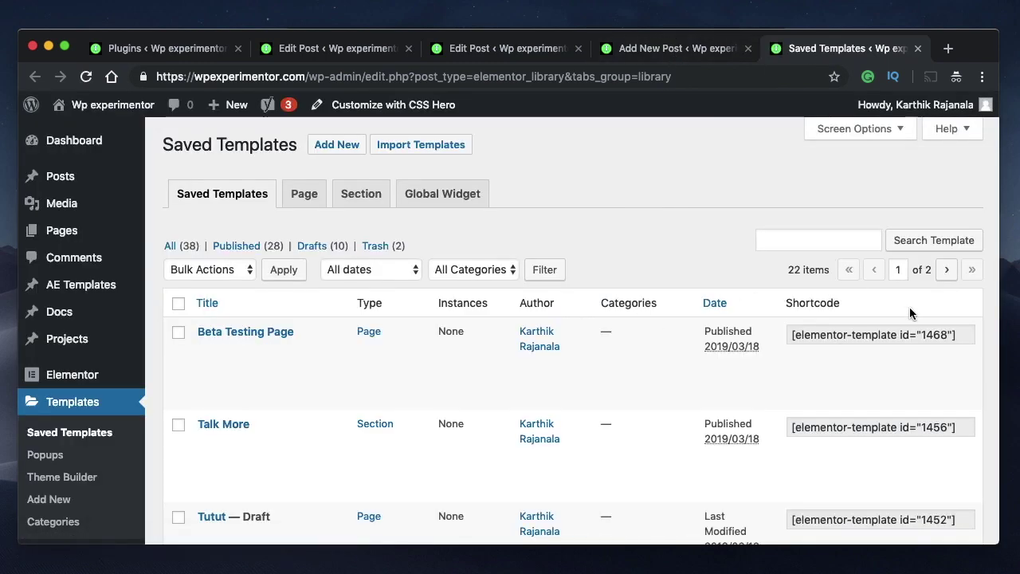
scroll(857, 335, "down", 2)
scroll(855, 385, "down", 5)
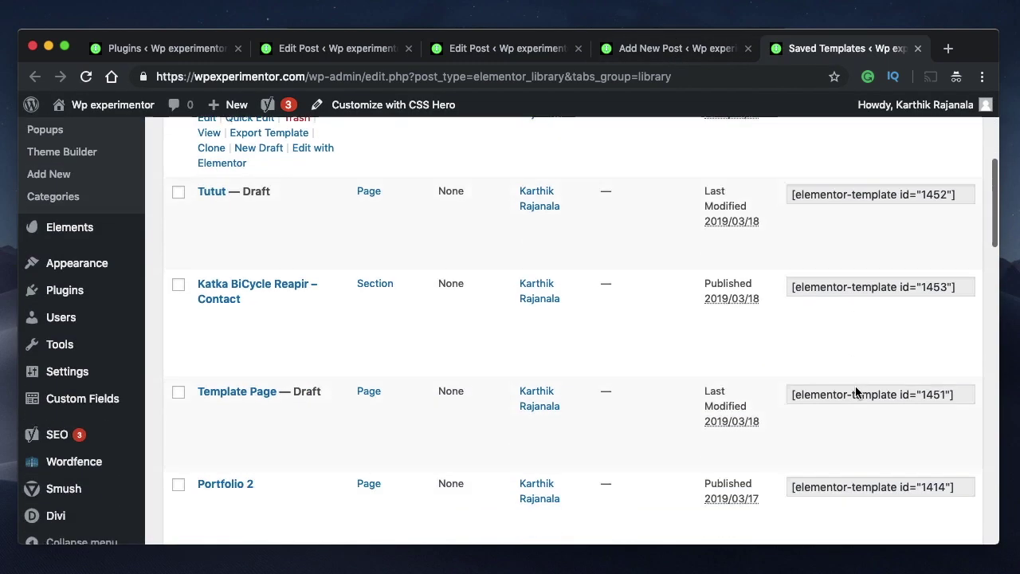
scroll(855, 389, "down", 5)
scroll(873, 340, "down", 4)
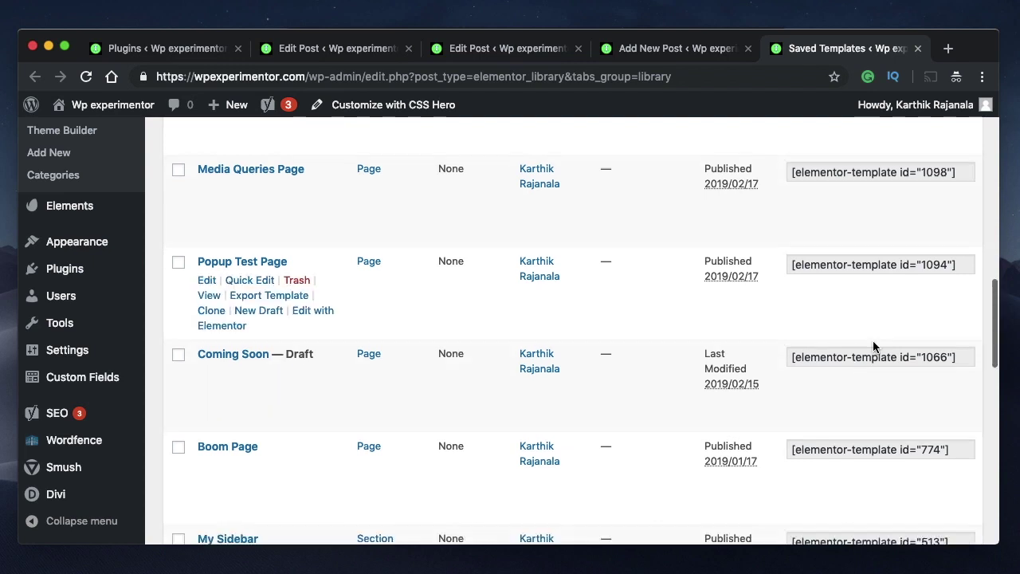
left_click(899, 331)
key("super+c")
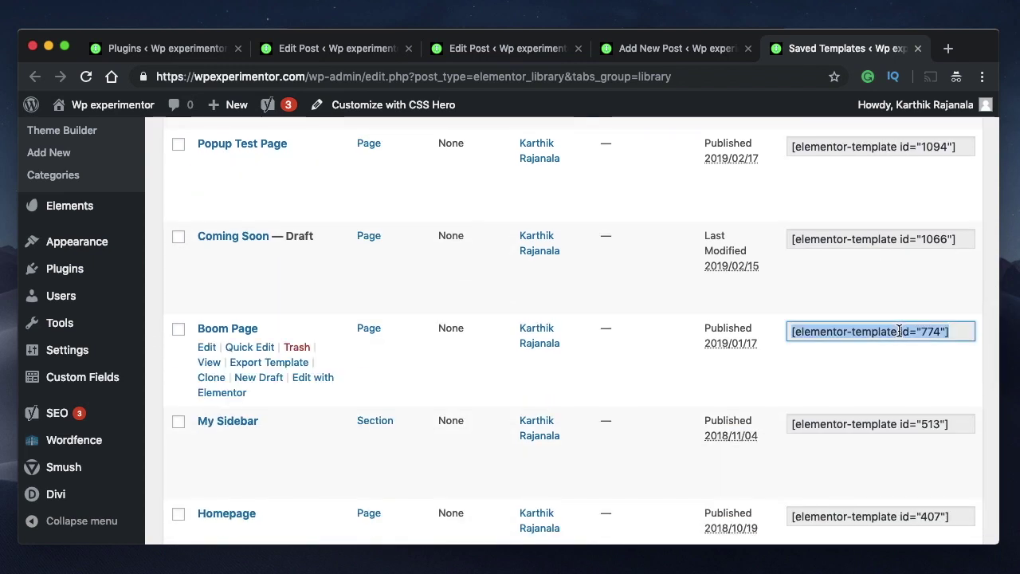
- Close the templates tab and paste the shortcode [elementor-template id="774"] into the empty paragraph below the blockquote
left_click(917, 48)
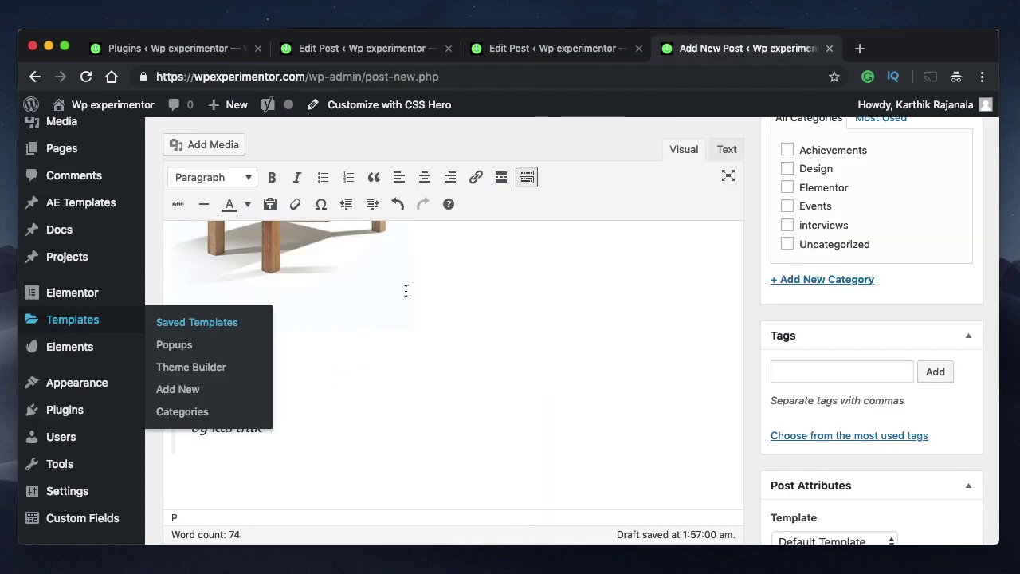
left_click(353, 407)
left_click(248, 468)
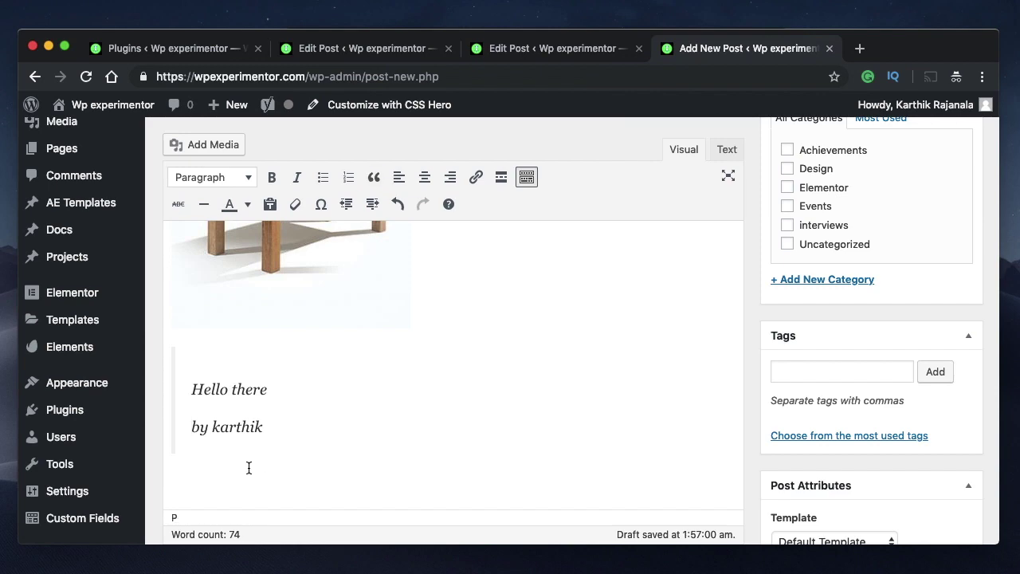
key("super+v")
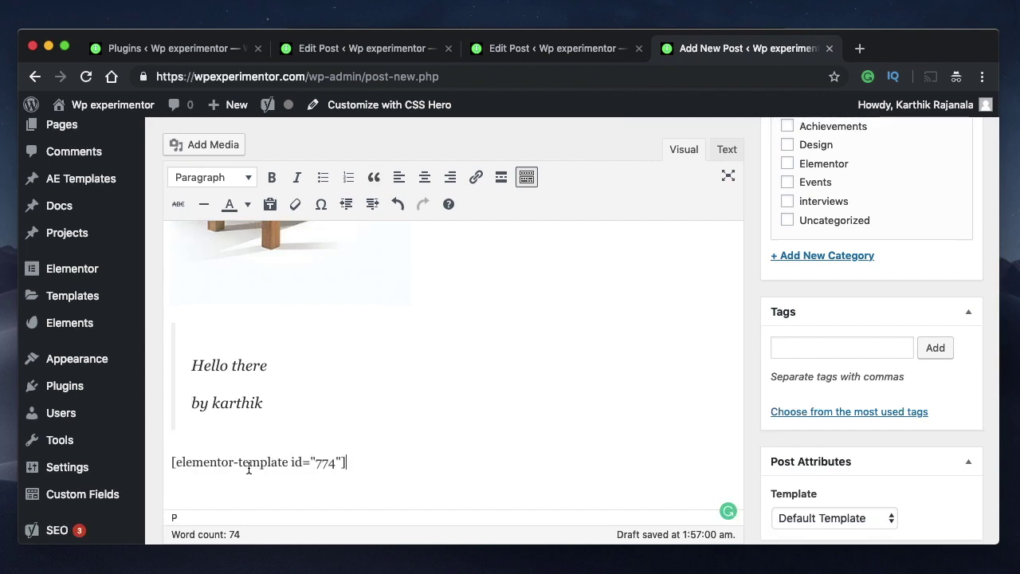
- Publish the post "This is my 3rd guten post" and open its live page in a new tab
scroll(556, 363, "up", 10)
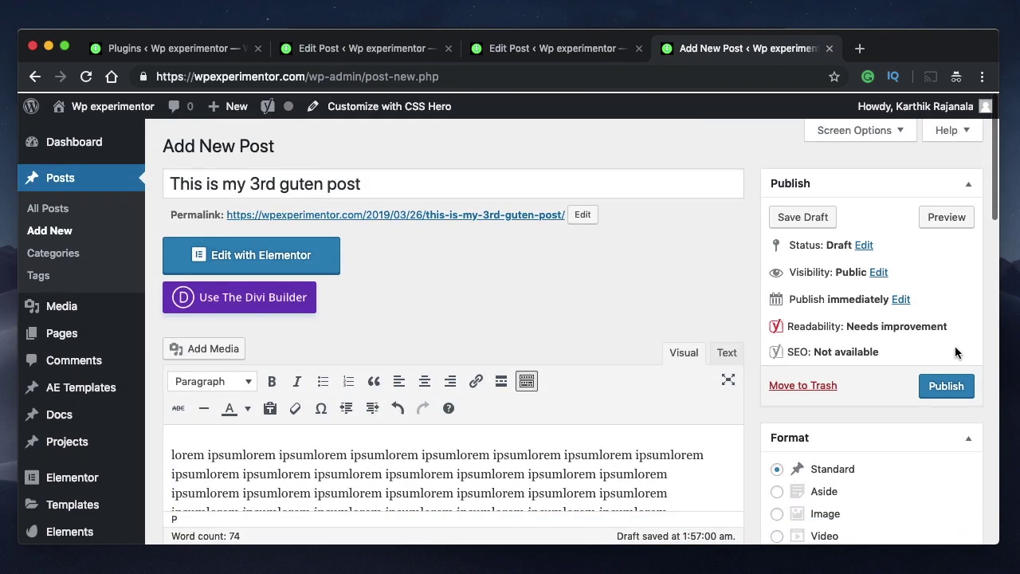
left_click(947, 385)
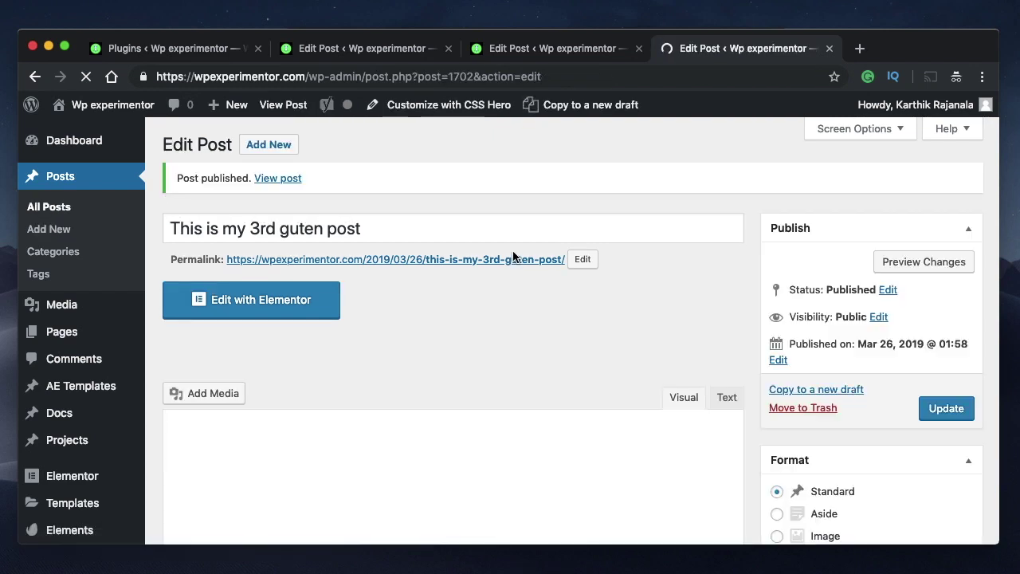
left_click(292, 177, "super")
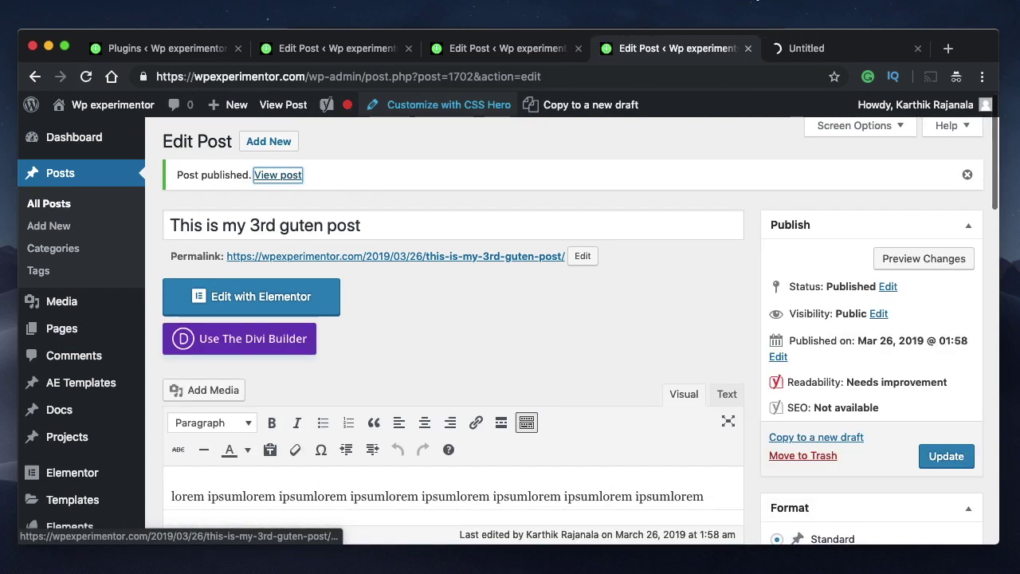
left_click(828, 56)
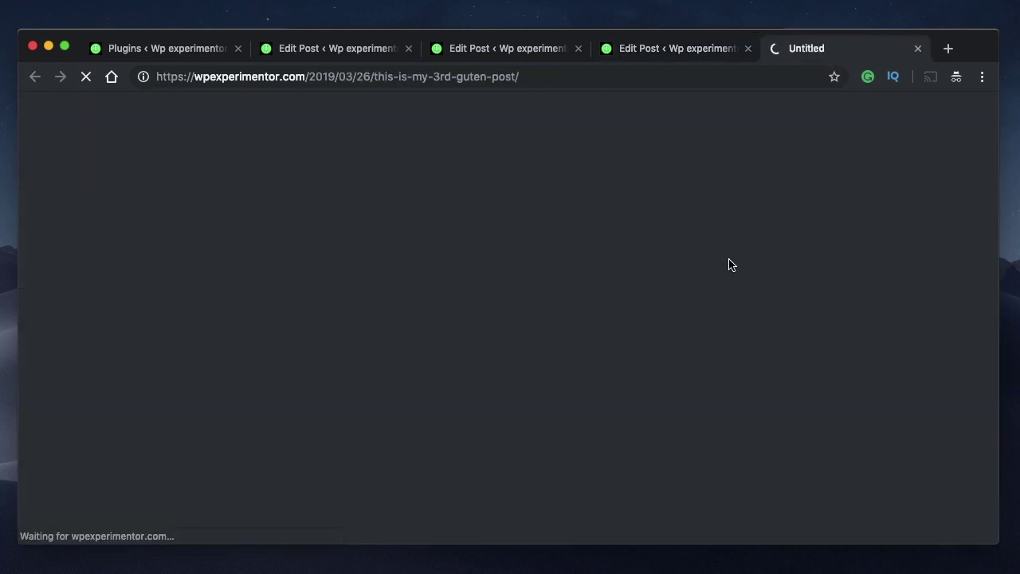
left_click(441, 82)
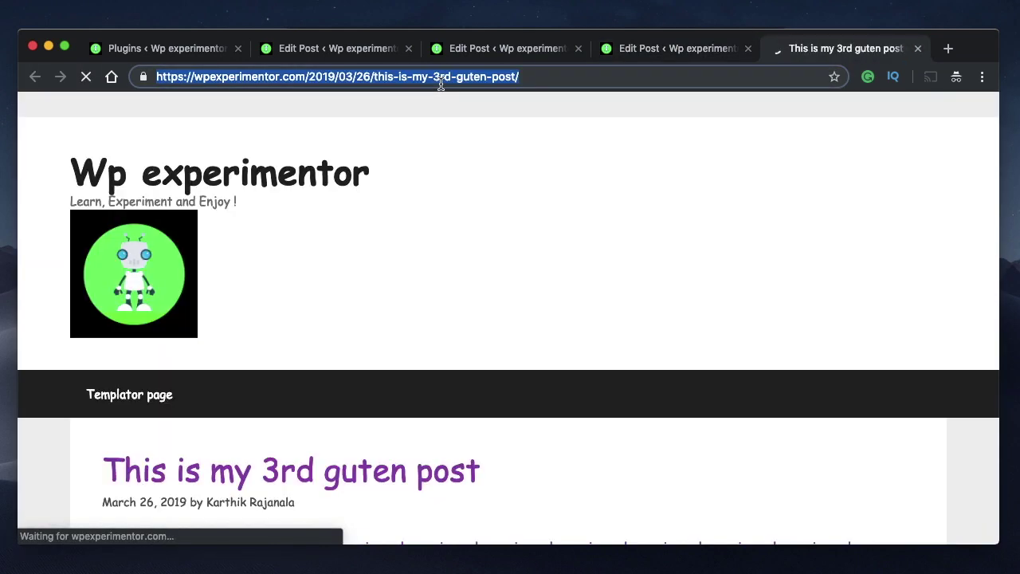
- Look through the published post and examine how its text paragraphs are displayed, especially the first one
scroll(498, 343, "down", 8)
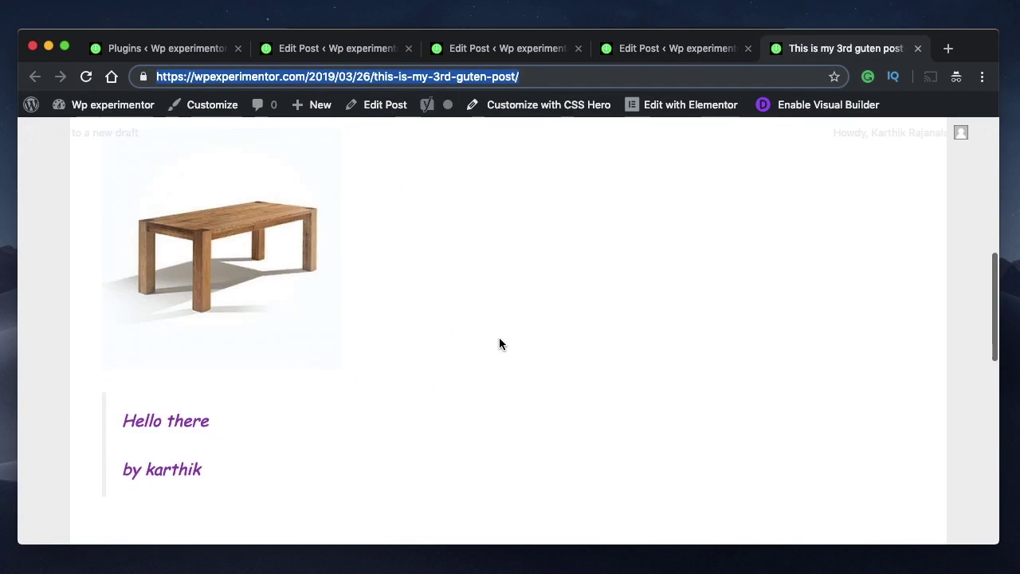
scroll(500, 343, "up", 1)
scroll(499, 344, "up", 4)
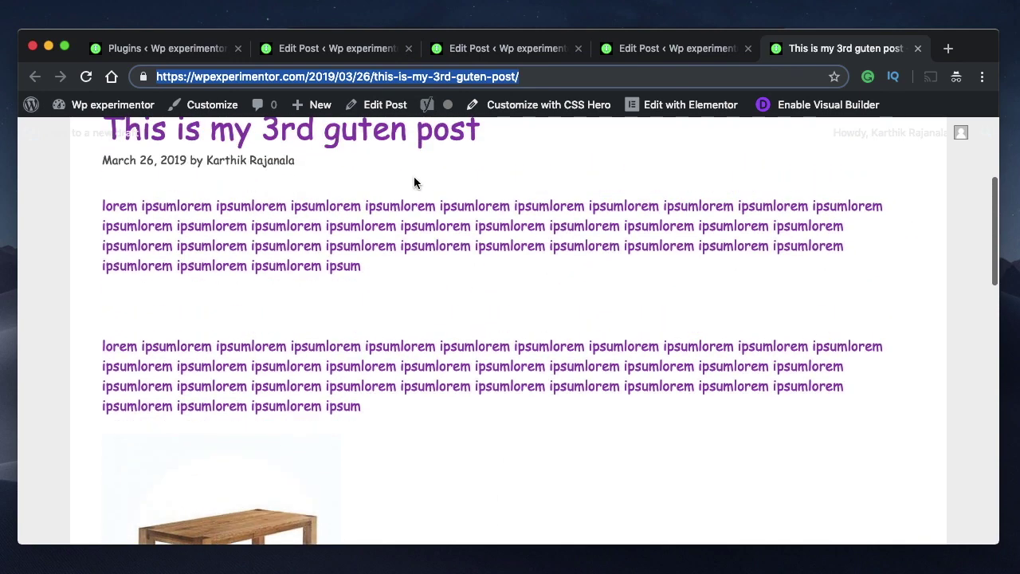
left_click(428, 214)
triple_click(428, 213)
scroll(427, 215, "down", 1)
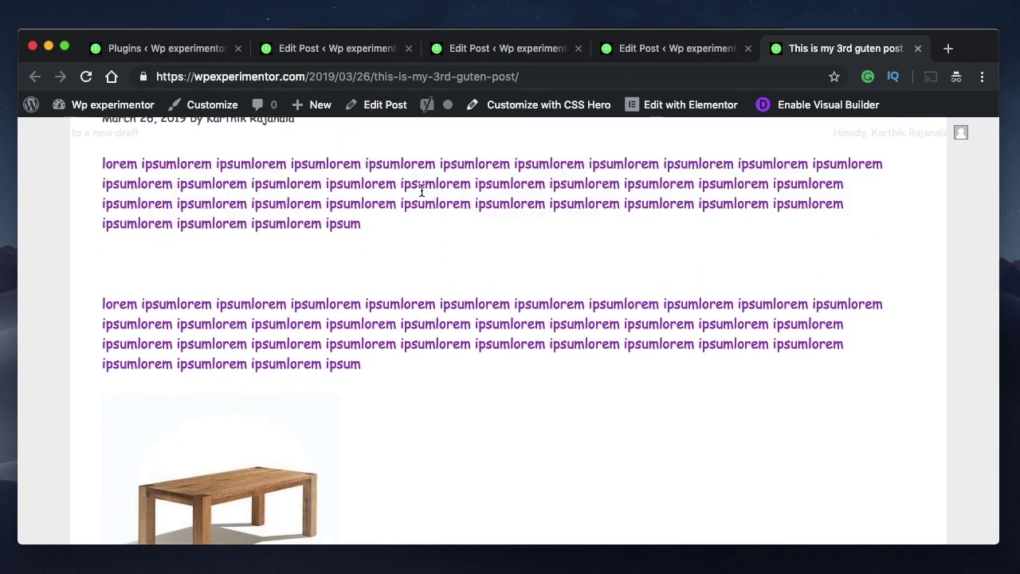
double_click(435, 183)
triple_click(304, 188)
triple_click(256, 183)
triple_click(294, 184)
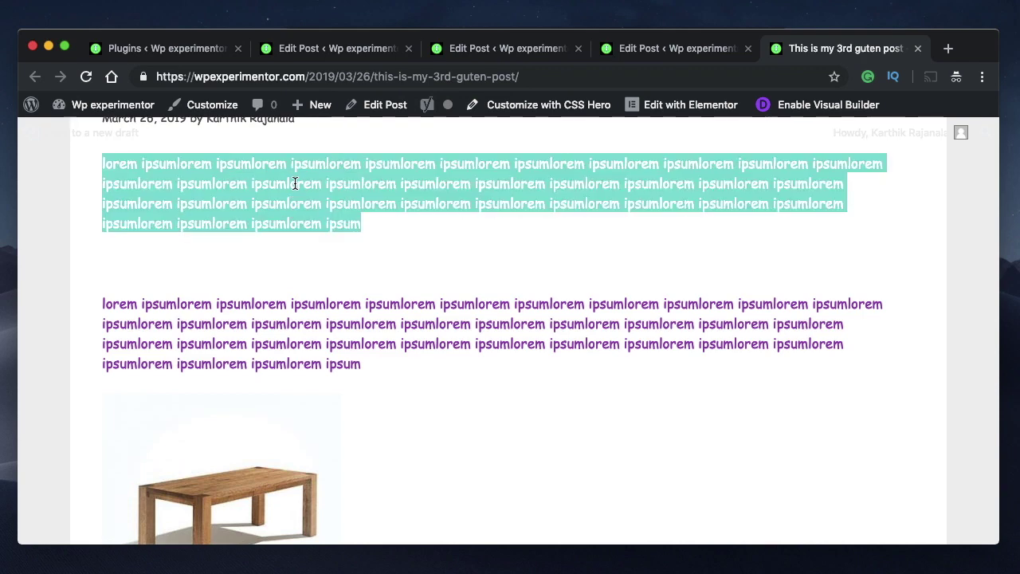
triple_click(295, 184)
double_click(294, 184)
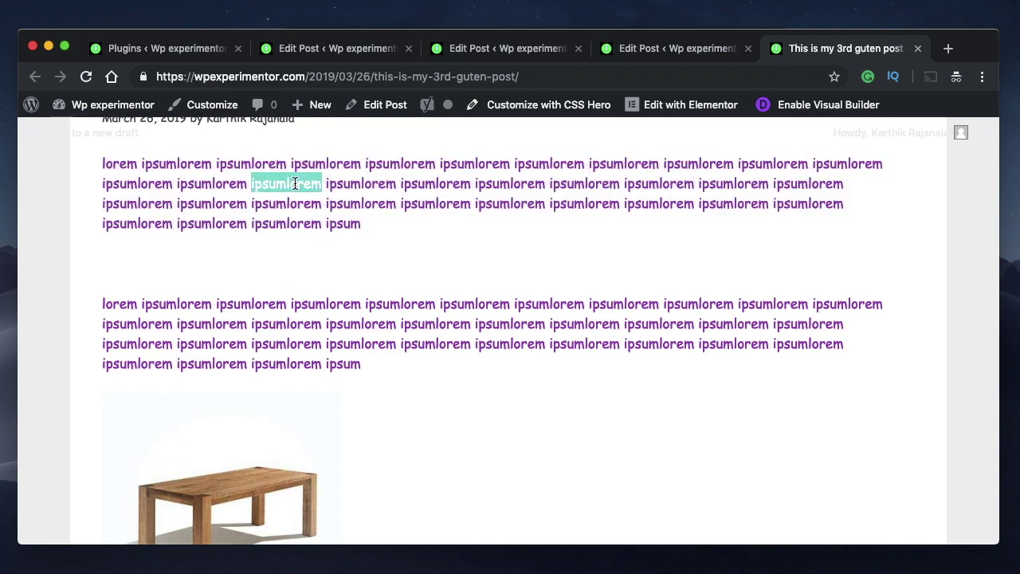
triple_click(295, 184)
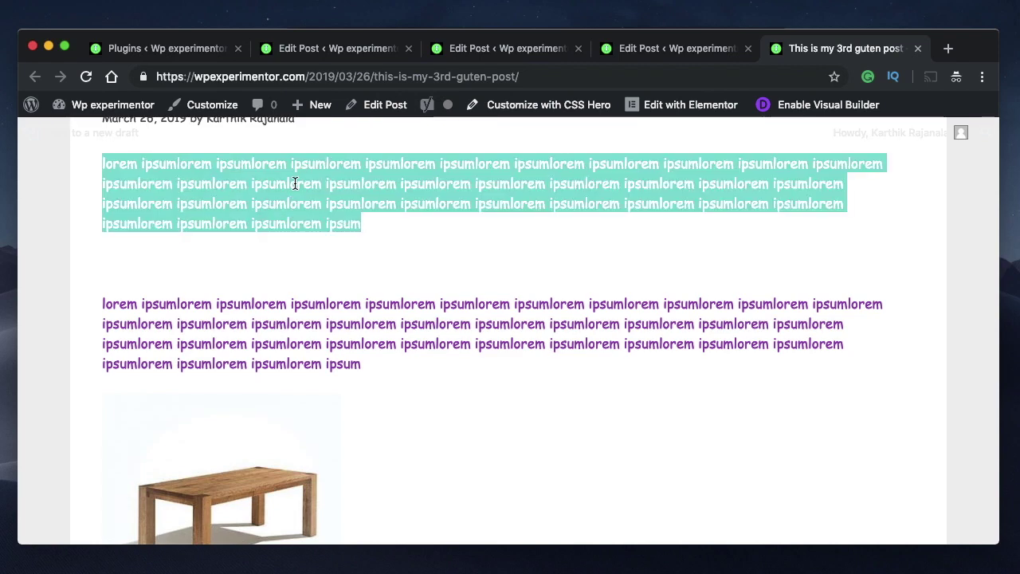
double_click(282, 342)
triple_click(283, 342)
double_click(263, 185)
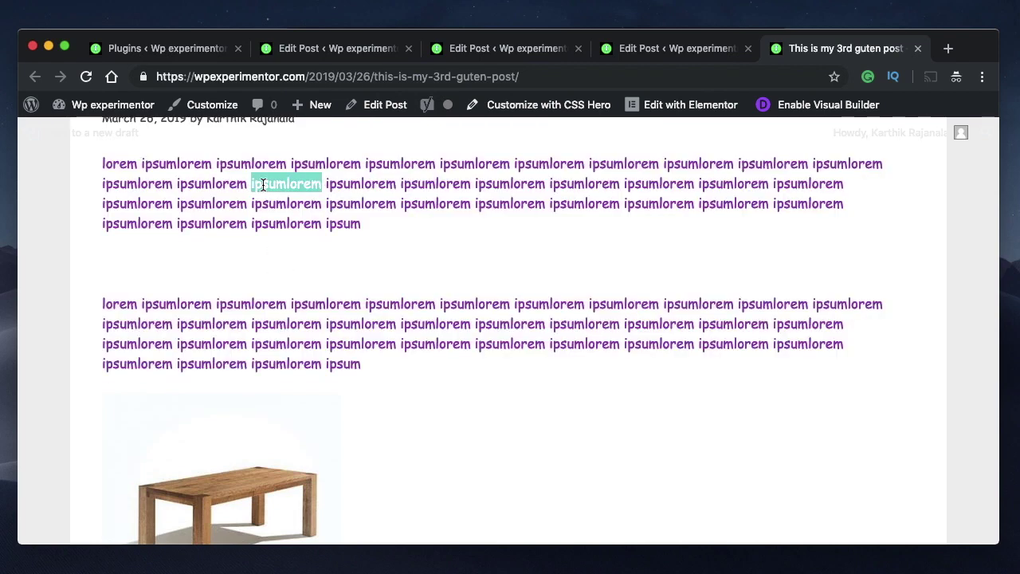
triple_click(263, 185)
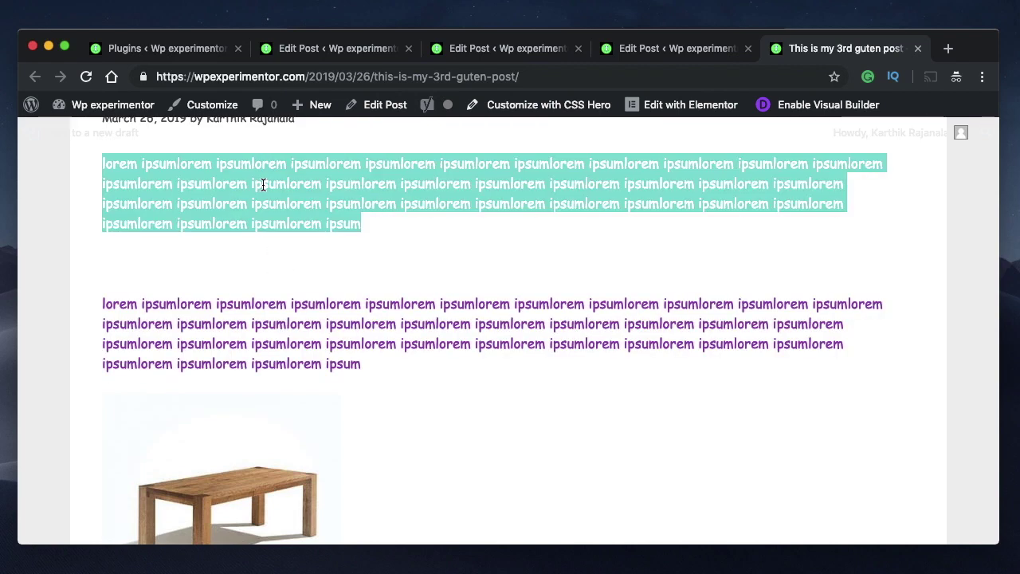
triple_click(257, 208)
scroll(256, 208, "up", 1)
triple_click(257, 206)
scroll(319, 191, "up", 3)
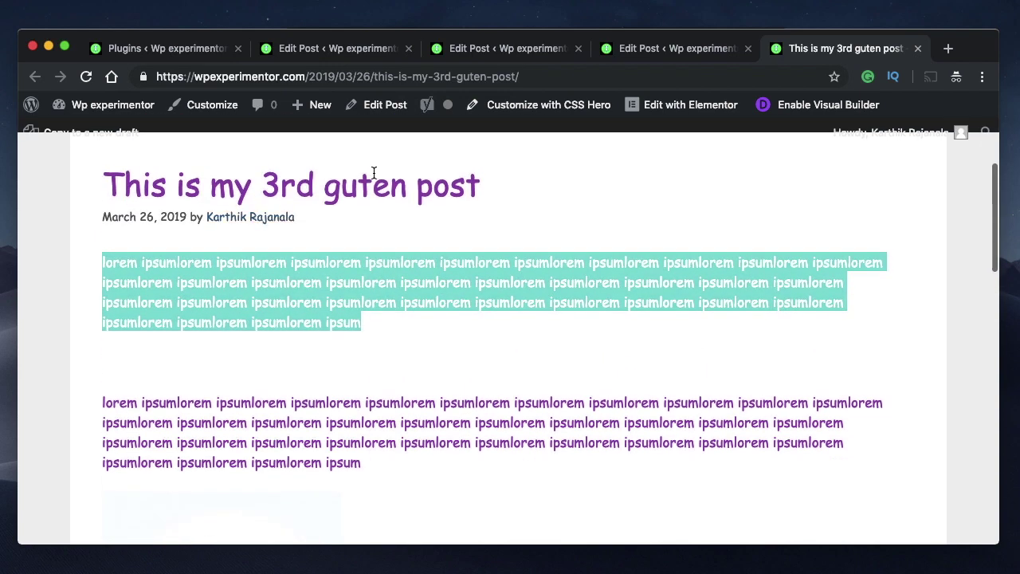
- Examine the gap between the paragraphs, the second paragraph, the table image and the blockquote on the live page
double_click(373, 173)
scroll(373, 173, "down", 3)
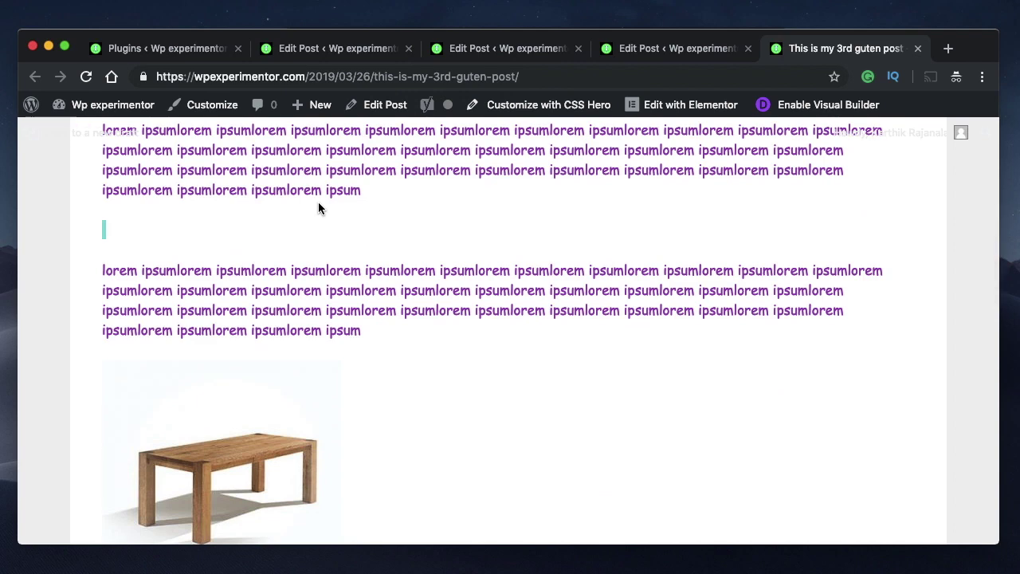
triple_click(315, 312)
scroll(332, 301, "down", 3)
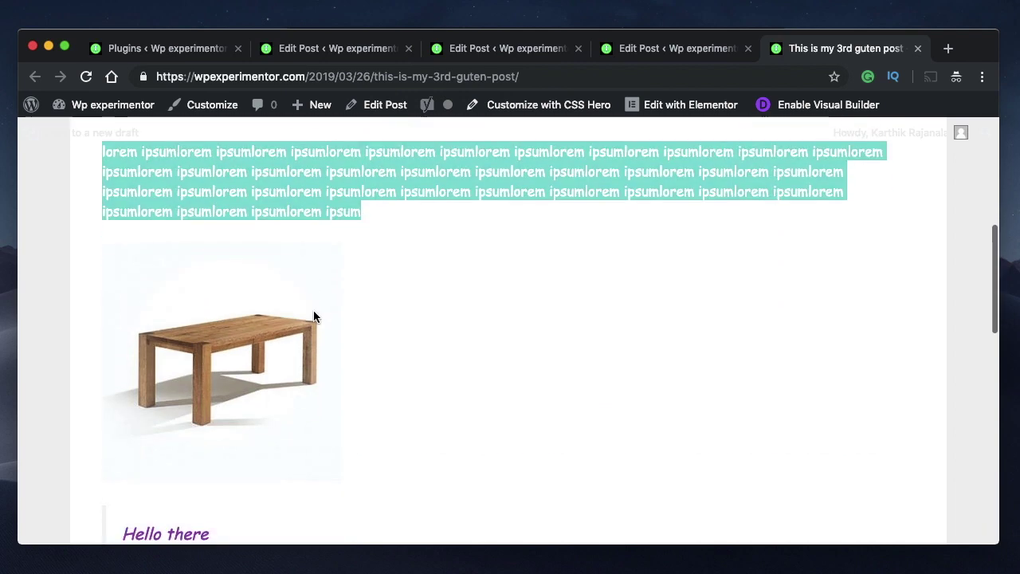
scroll(244, 358, "down", 5)
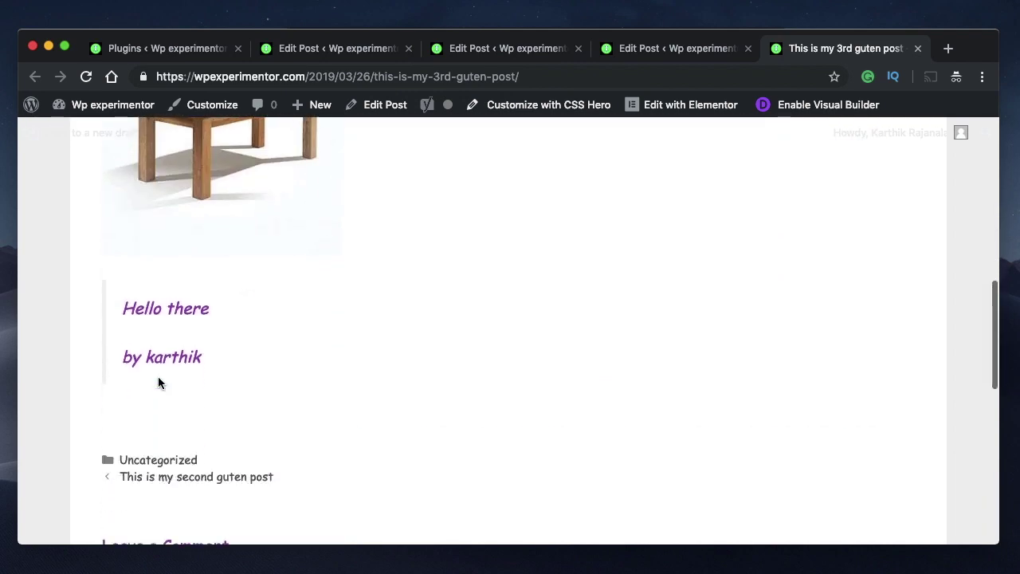
scroll(191, 319, "up", 5)
- Dismiss the publication notice in the third post's editor and deactivate the Classic Editor plugin
left_click(673, 48)
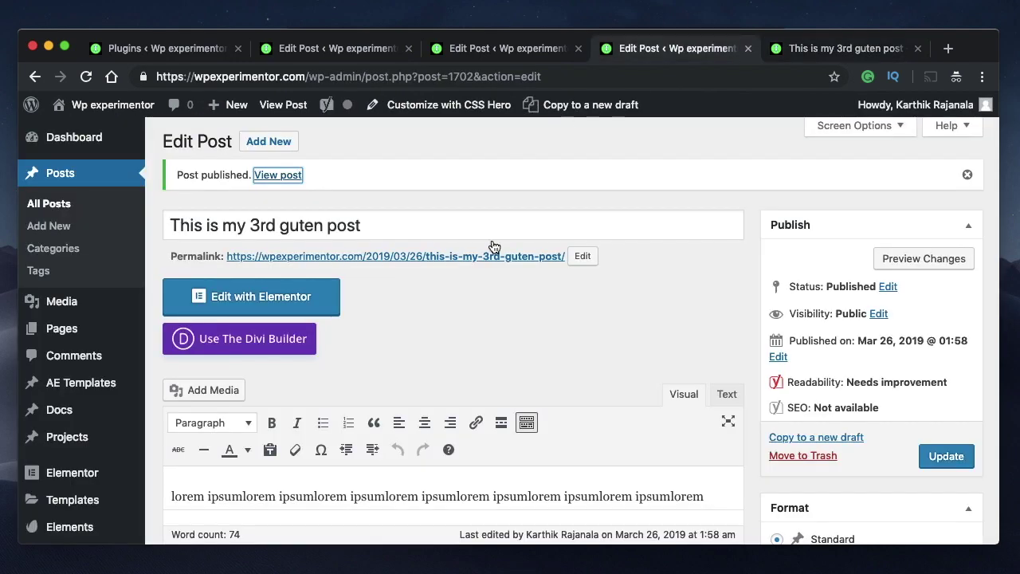
left_click(967, 175)
scroll(585, 319, "down", 15)
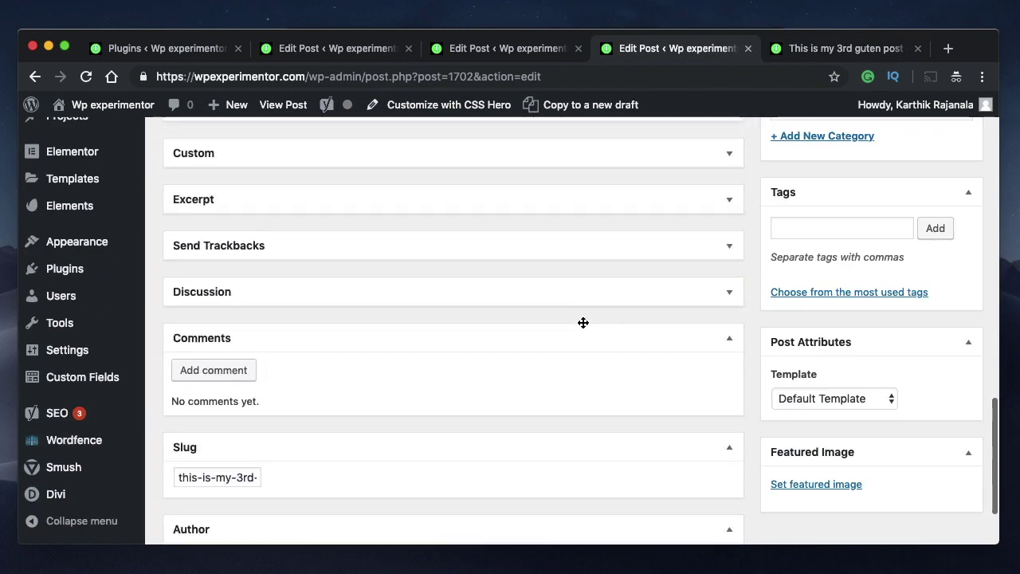
left_click(168, 48)
scroll(355, 402, "down", 3)
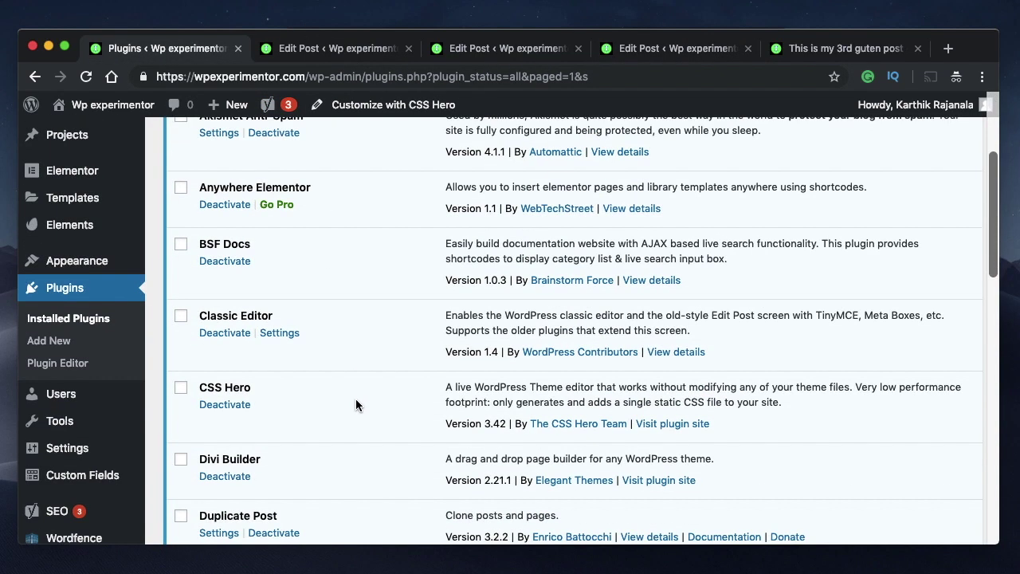
left_click(225, 333)
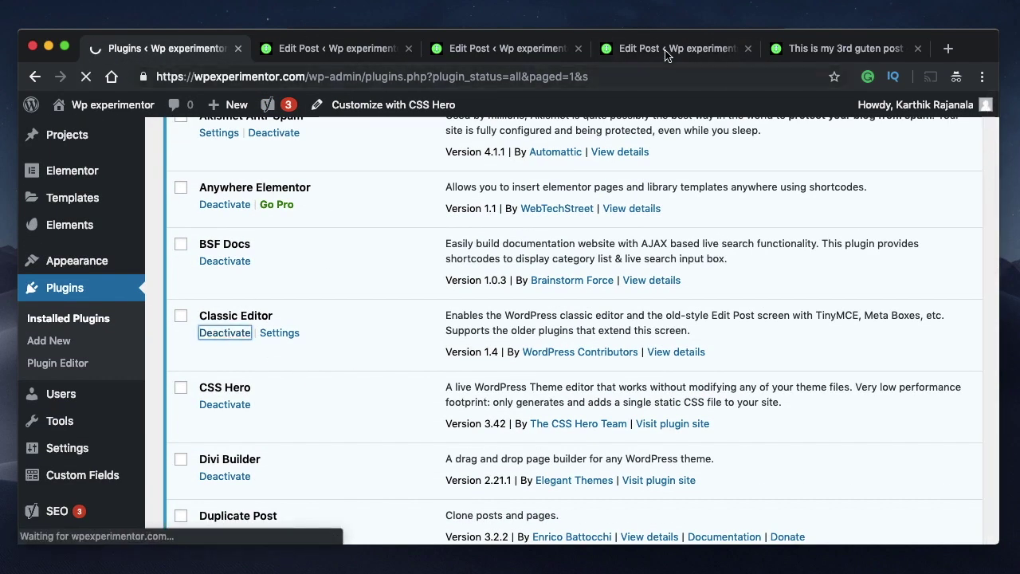
- Close the editor tabs of the two earlier posts and look over the third post's content in its still-open editor
left_click(407, 48)
left_click(407, 49)
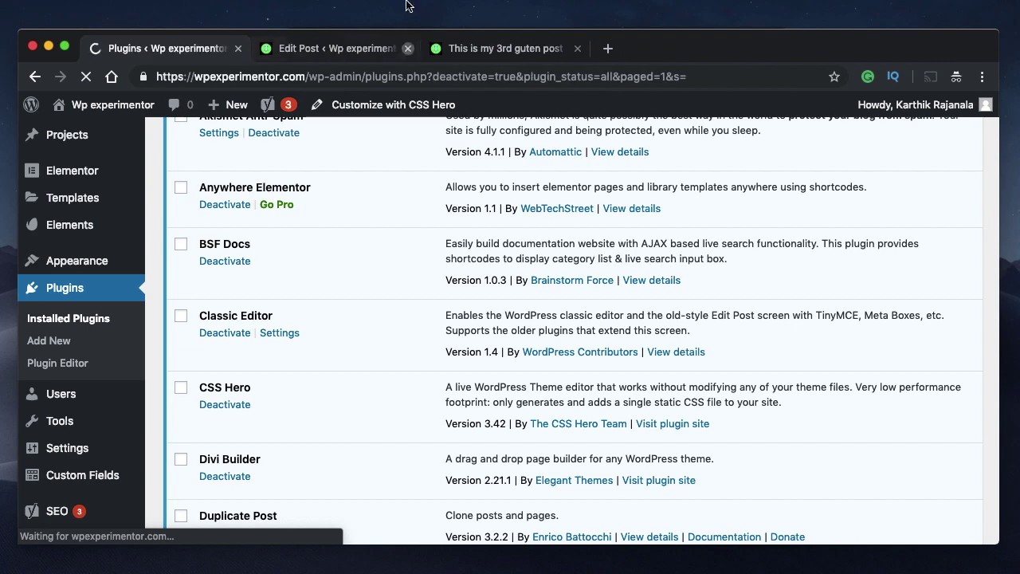
left_click(375, 47)
scroll(689, 290, "up", 5)
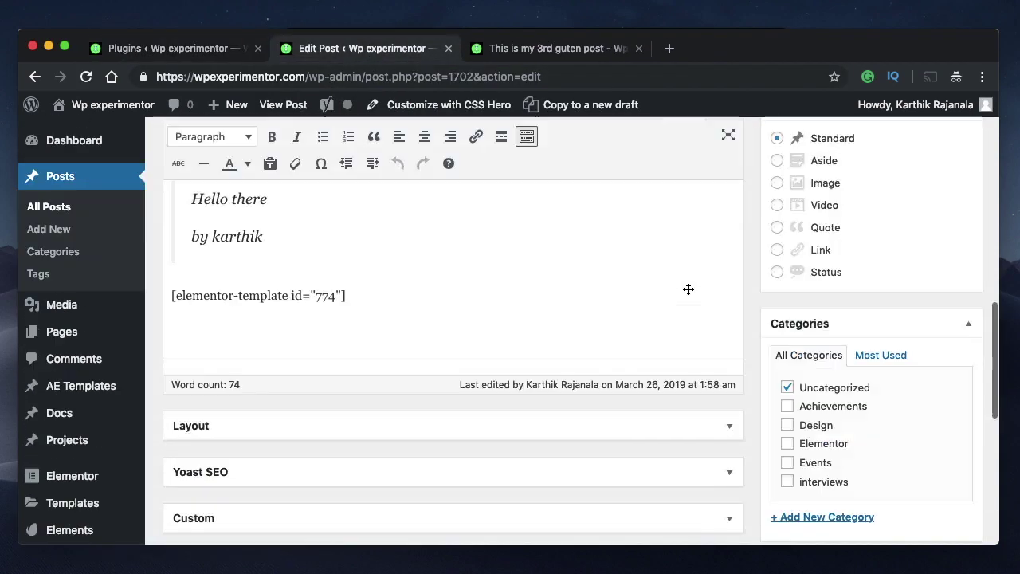
scroll(687, 287, "up", 5)
scroll(687, 287, "down", 3)
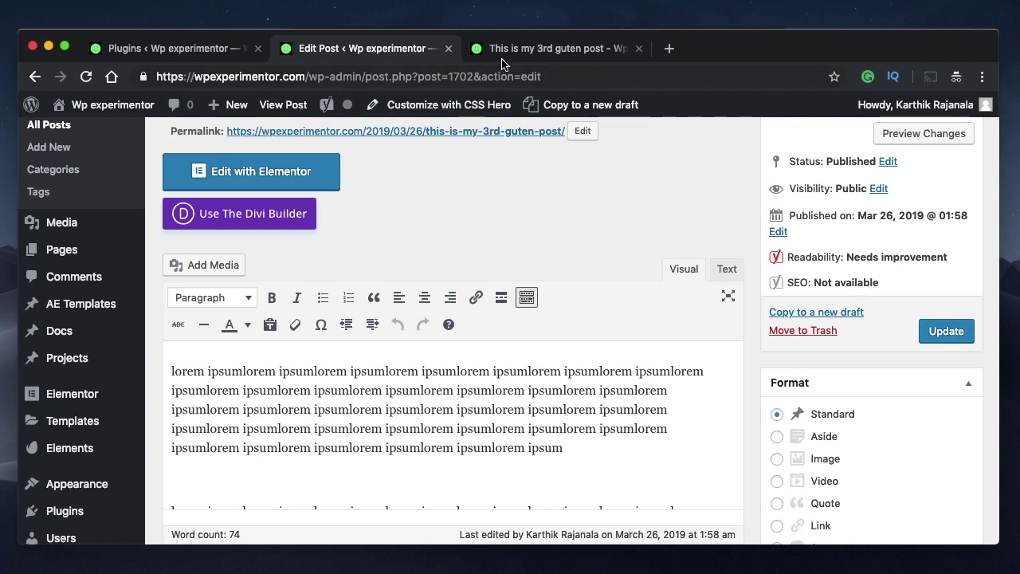
- Reload the third post's editor and its live page with Classic Editor deactivated
left_click(89, 79)
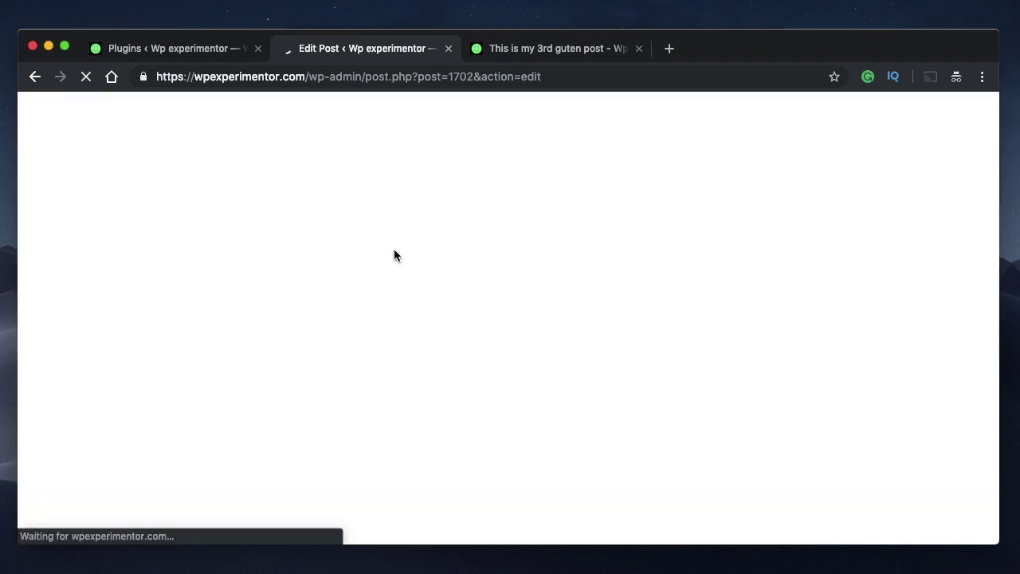
left_click(563, 44)
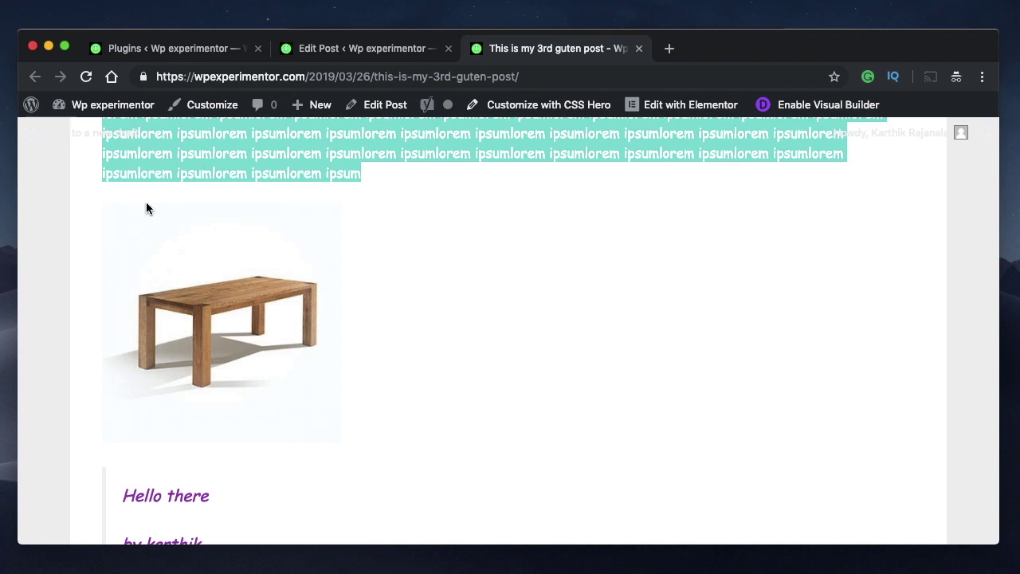
left_click(86, 77)
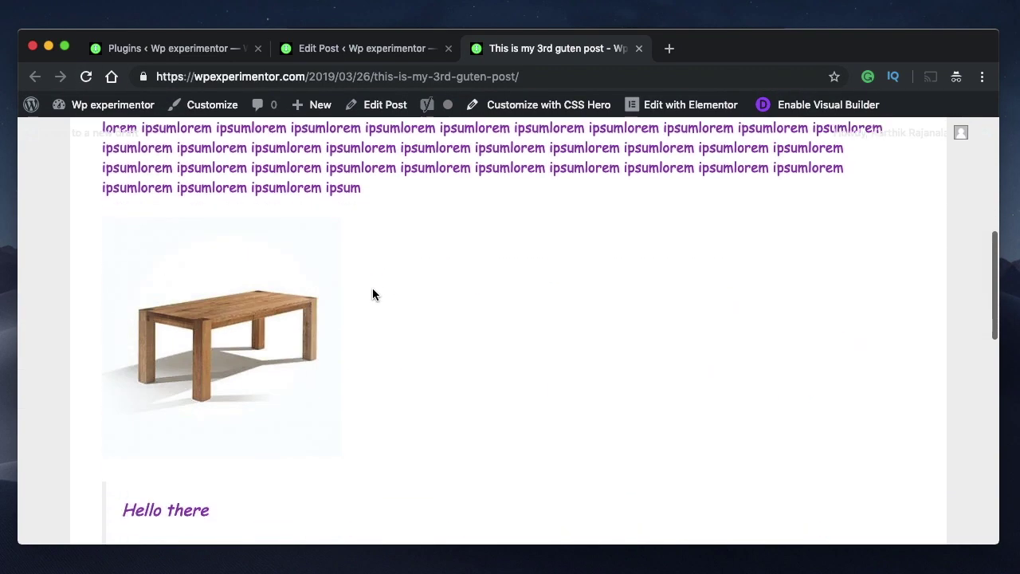
- Check the end of the third post's live page and remove the [elementor-template id="774"] shortcode below the blockquote in its editor
scroll(372, 295, "down", 5)
scroll(372, 295, "up", 2)
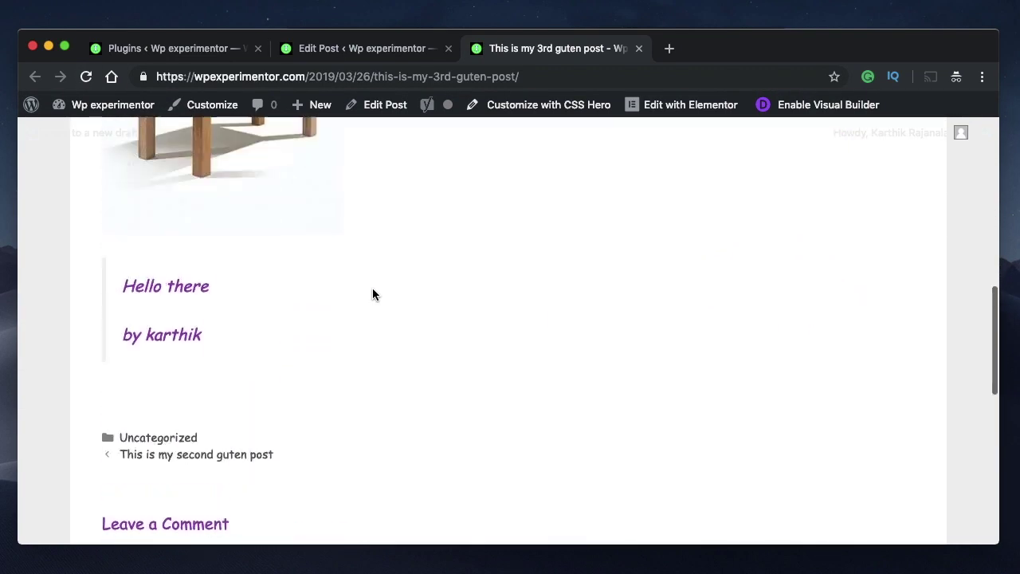
left_click(399, 47)
scroll(443, 424, "down", 5)
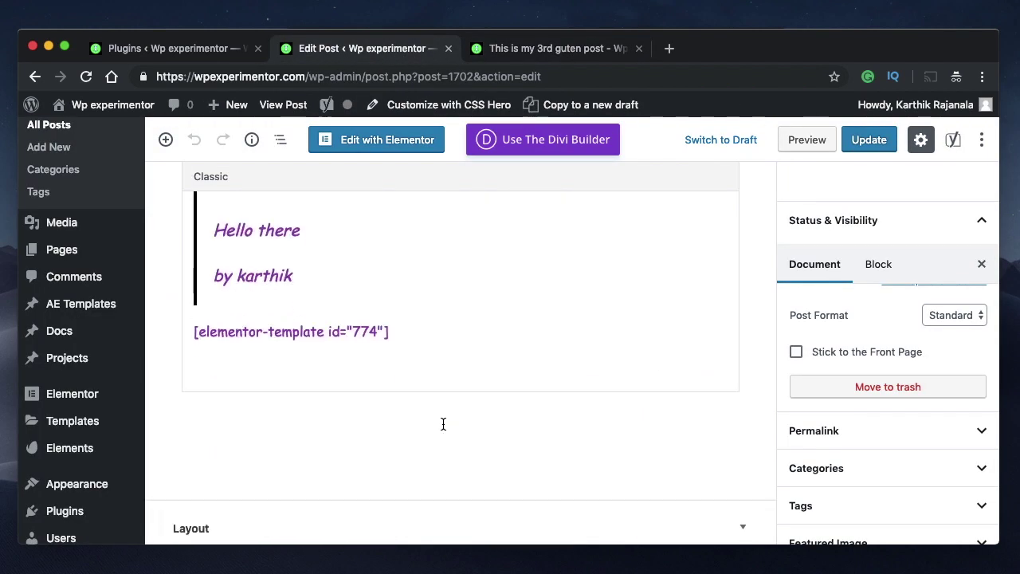
triple_click(369, 331)
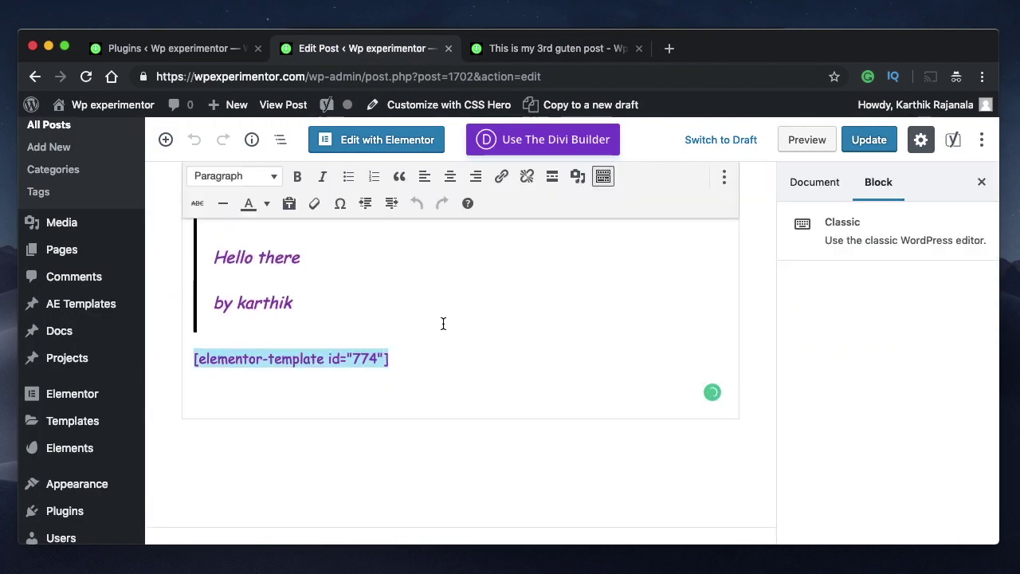
scroll(496, 335, "up", 5)
scroll(496, 334, "down", 2)
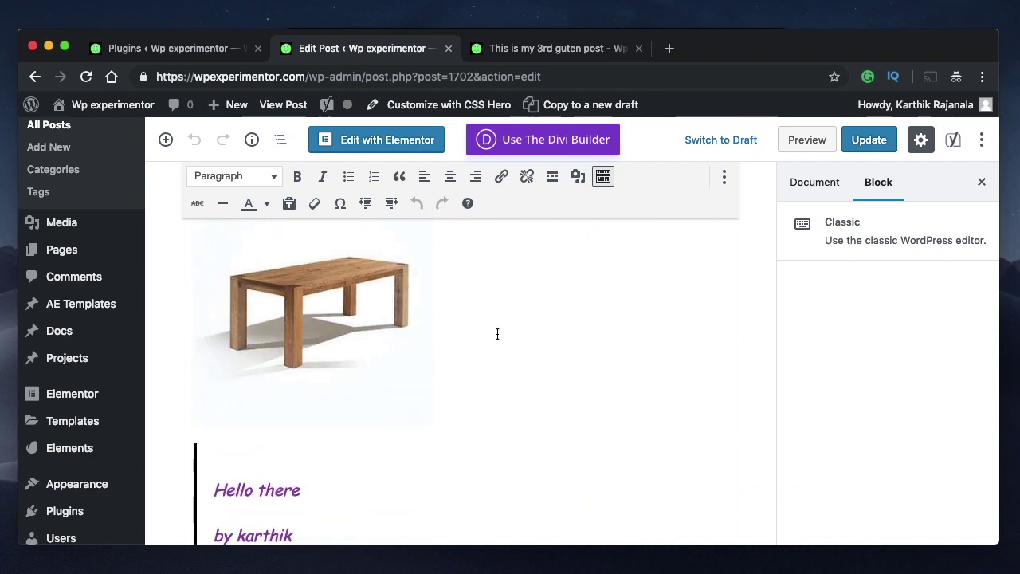
scroll(497, 334, "down", 5)
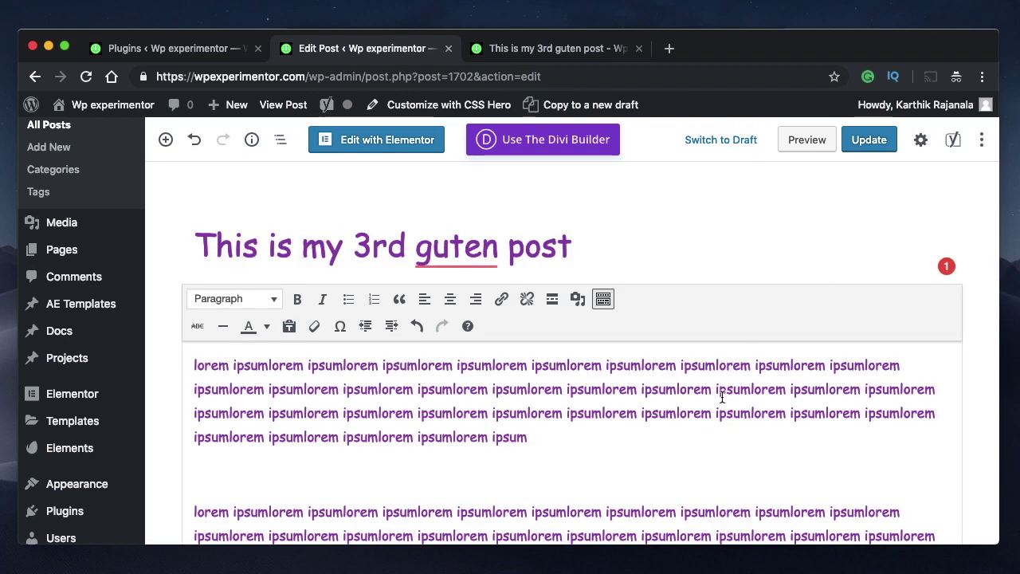
- Show the block settings for the third post's content and select the first paragraph and table image to check their block type
left_click(719, 390)
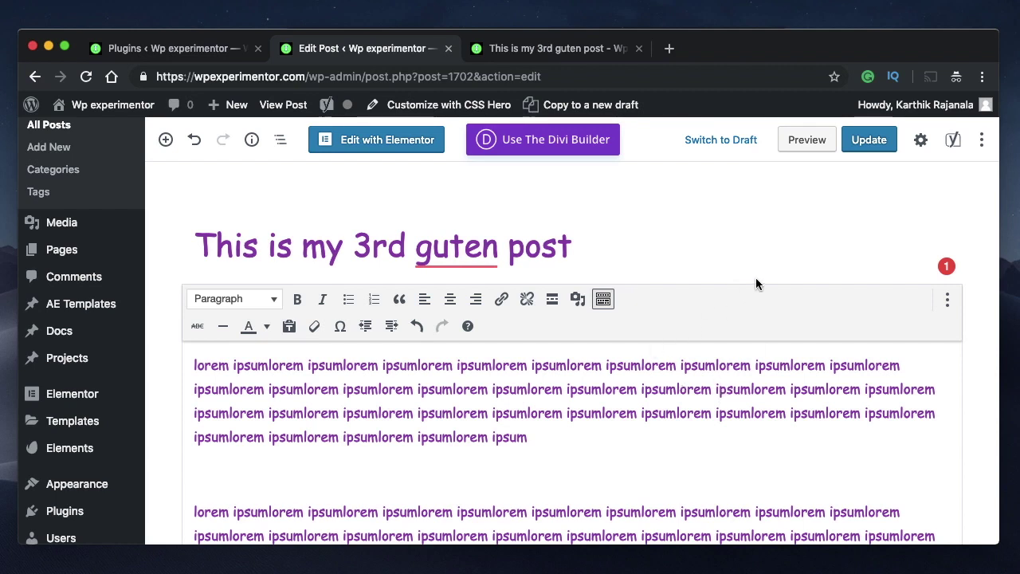
left_click(918, 142)
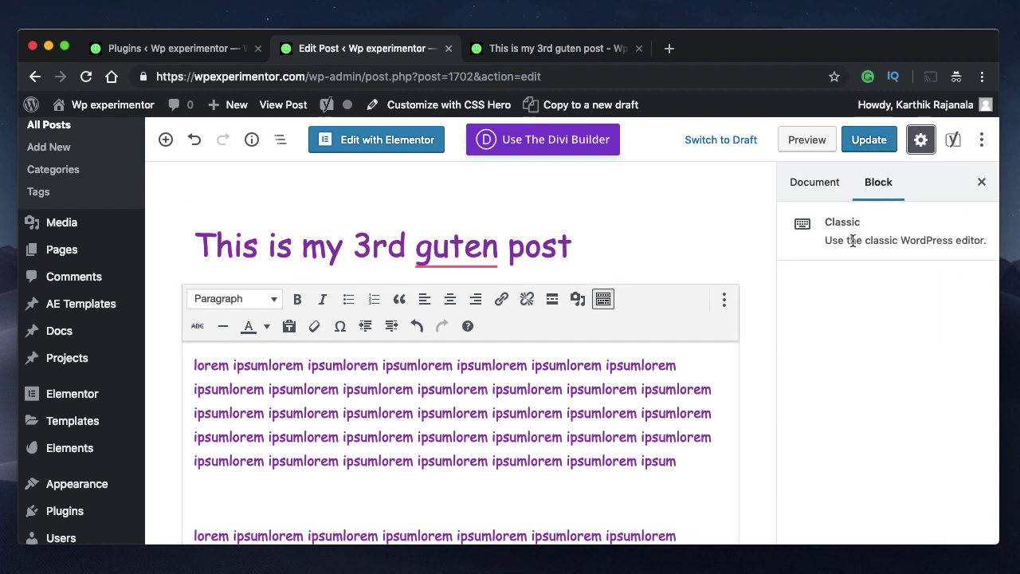
double_click(532, 388)
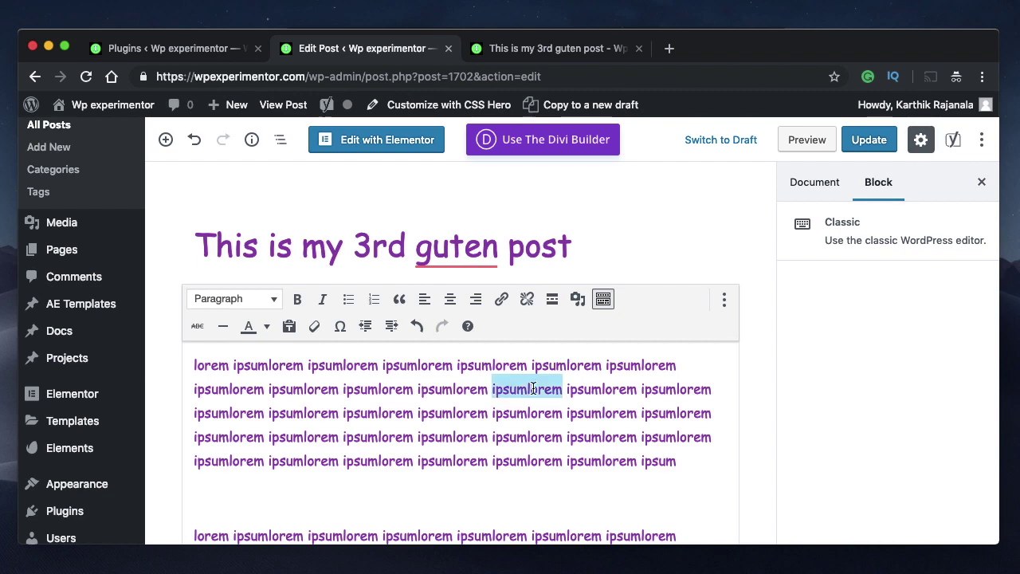
triple_click(533, 388)
scroll(533, 387, "down", 5)
left_click(430, 335)
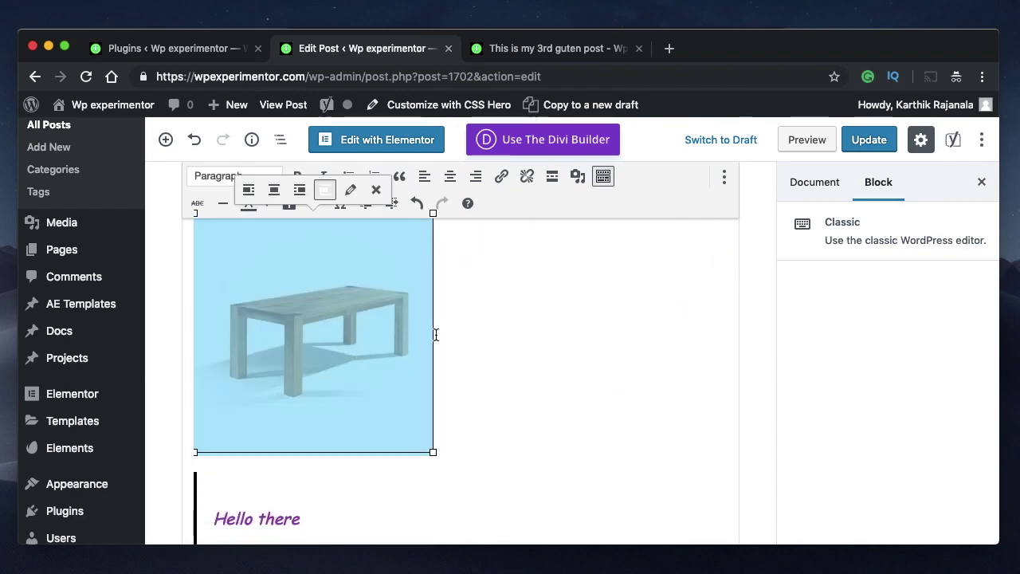
left_click(489, 340)
scroll(489, 335, "up", 5)
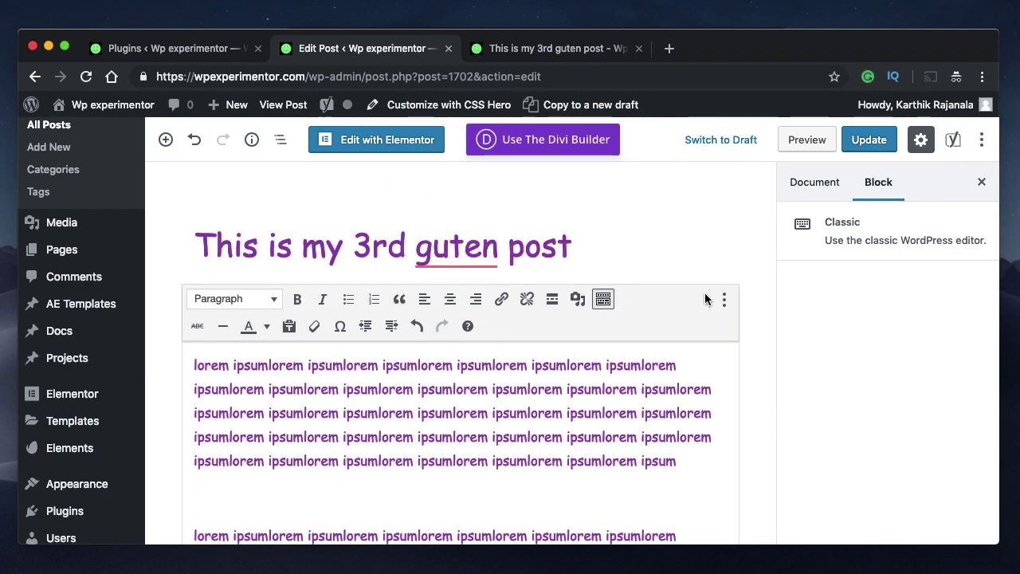
- Hide the block settings and convert the third post's Classic block to individual blocks
left_click(982, 181)
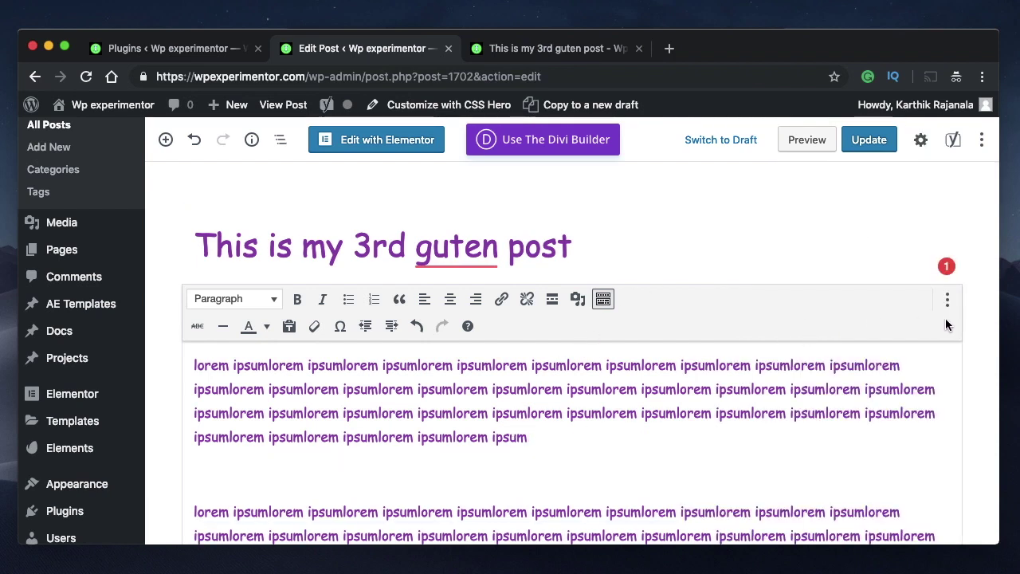
left_click(953, 311)
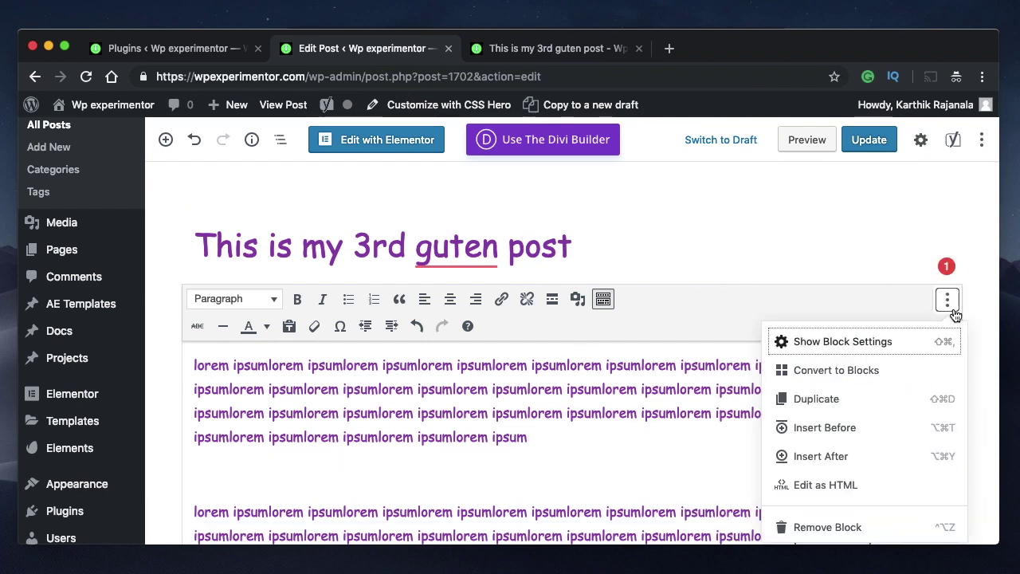
left_click(849, 372)
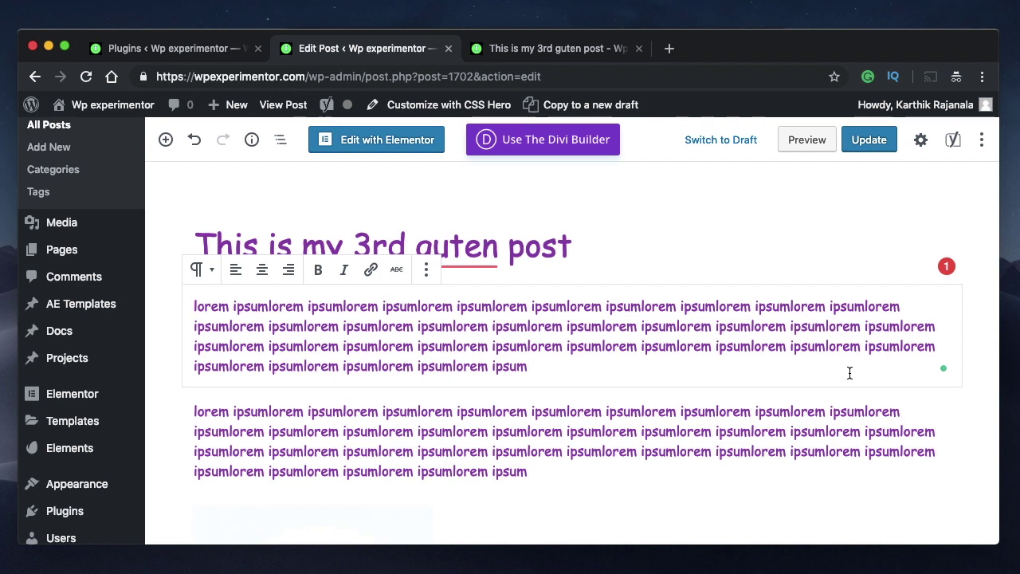
- Examine the two paragraphs, the table image and the quote as separate blocks in the third post's editor
triple_click(522, 344)
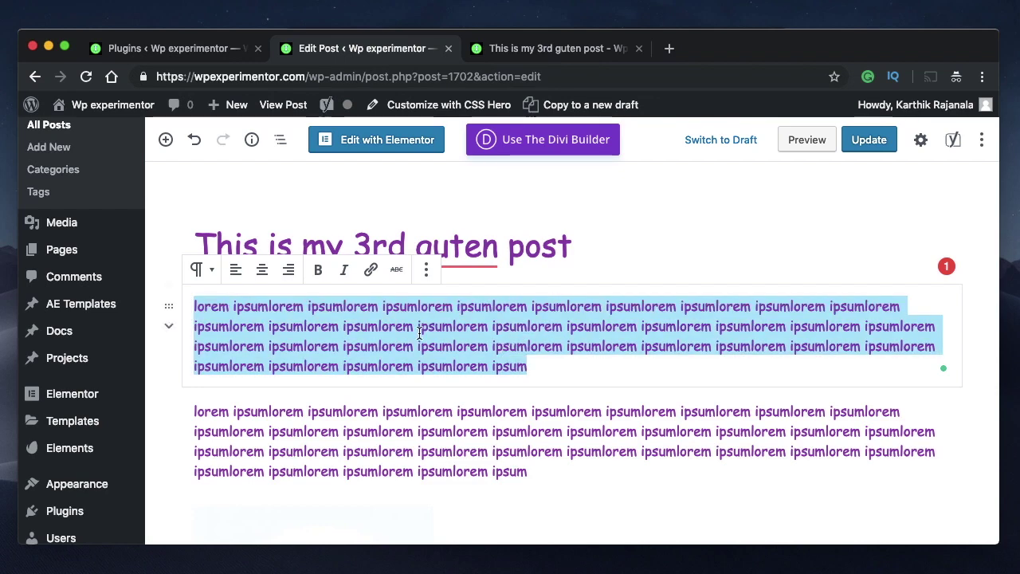
scroll(398, 375, "down", 4)
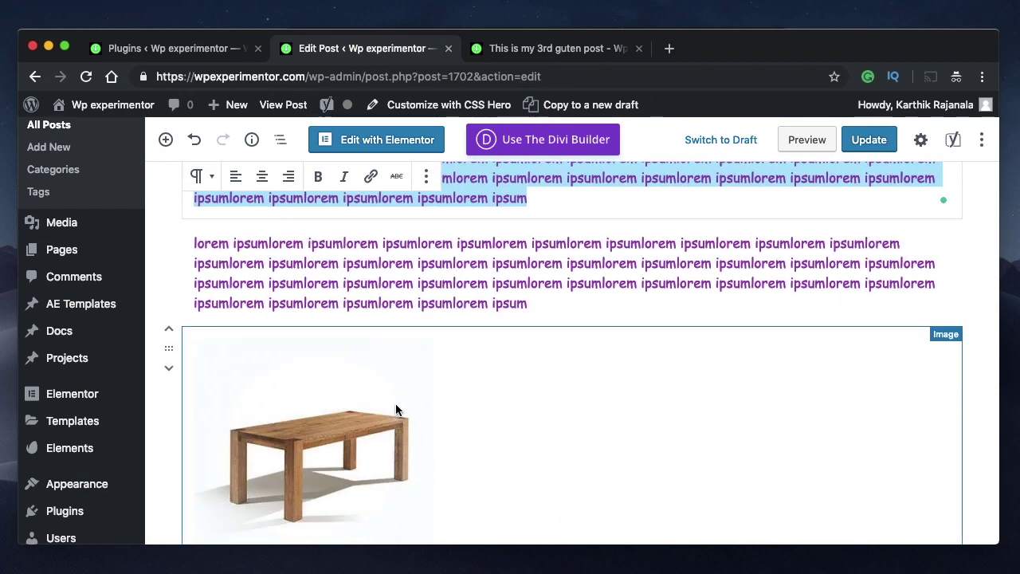
scroll(399, 406, "down", 7)
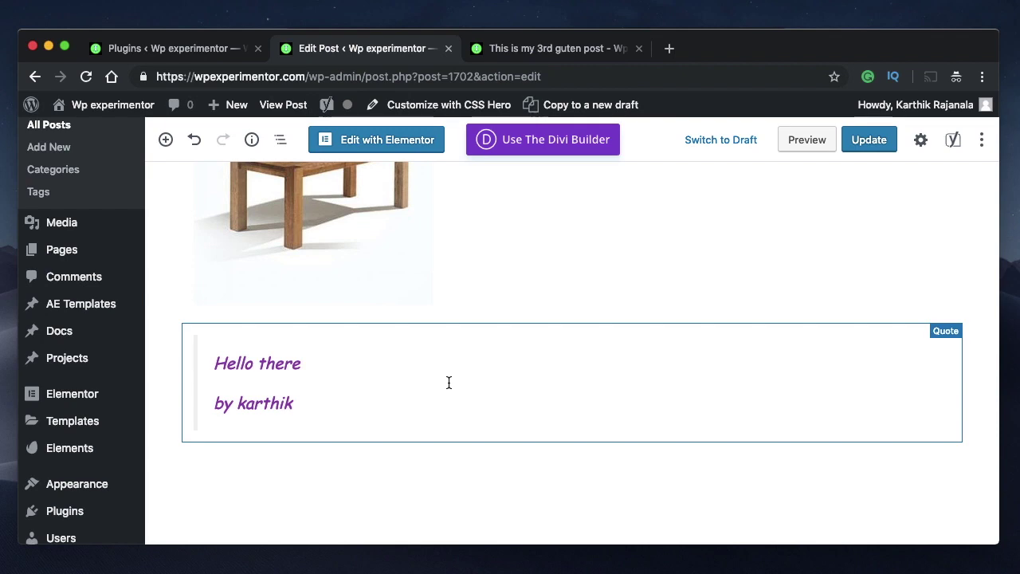
scroll(562, 262, "up", 10)
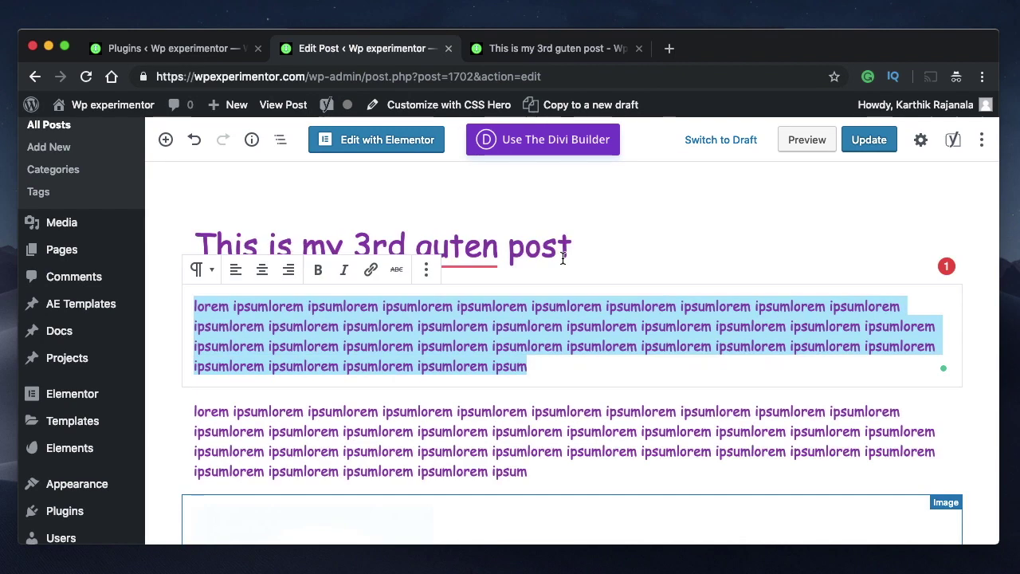
left_click(547, 370)
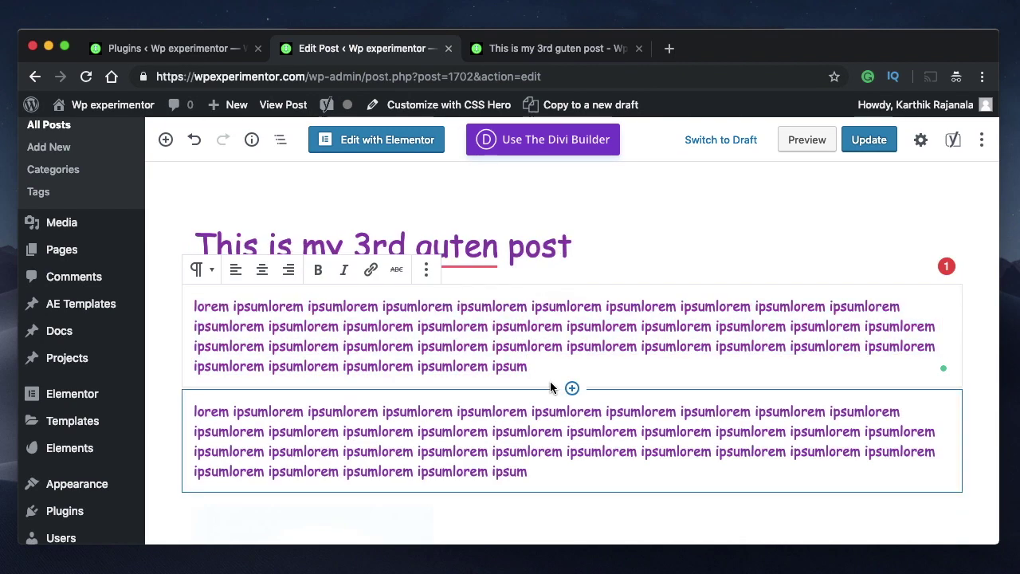